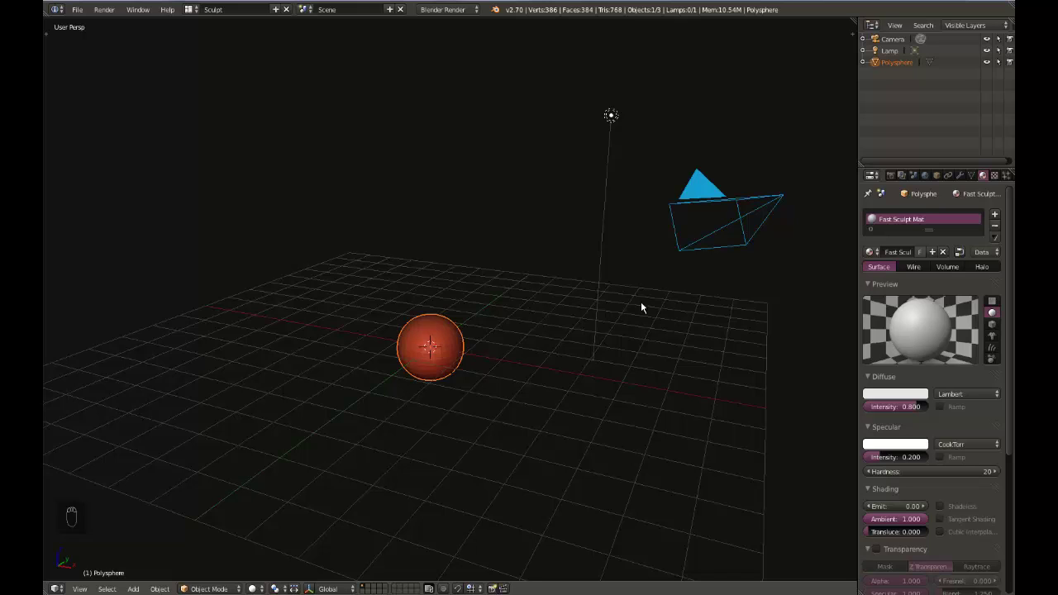
- Delete every object in the scene, including the sphere, camera and lamp
{"action": "mouse_move", "coordinate": [641, 308]}
{"action": "middle_mouse_down"}
{"action": "mouse_move", "coordinate": [609, 338]}
{"action": "mouse_move", "coordinate": [631, 315]}
{"action": "mouse_move", "coordinate": [619, 320]}
{"action": "mouse_move", "coordinate": [621, 309]}
{"action": "middle_mouse_up"}
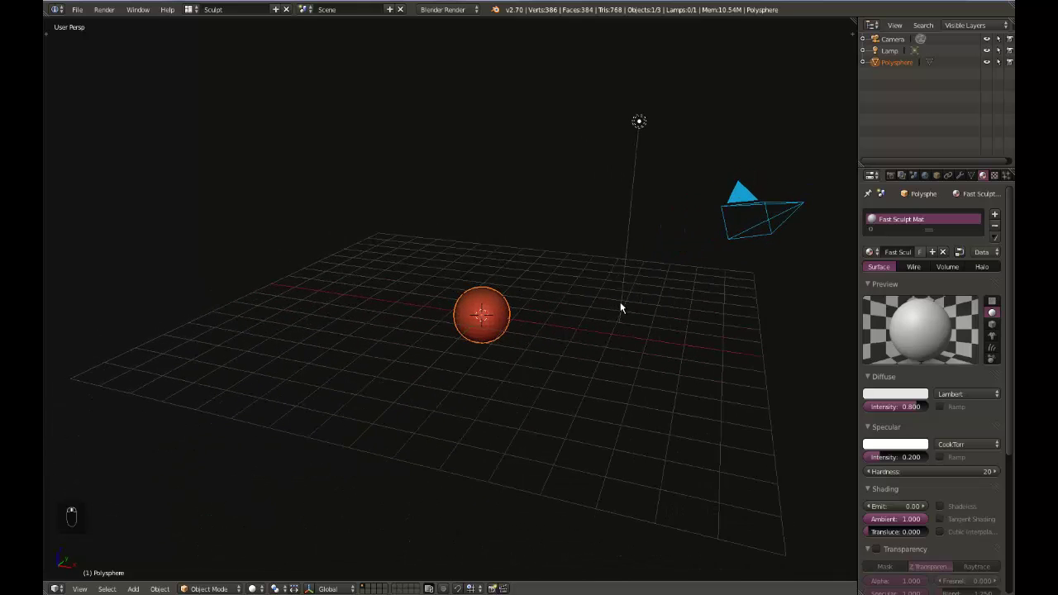
{"action": "key", "text": "a"}
{"action": "key", "text": "a"}
{"action": "key", "text": "a"}
{"action": "key", "text": "x"}
{"action": "left_click", "coordinate": [506, 326]}
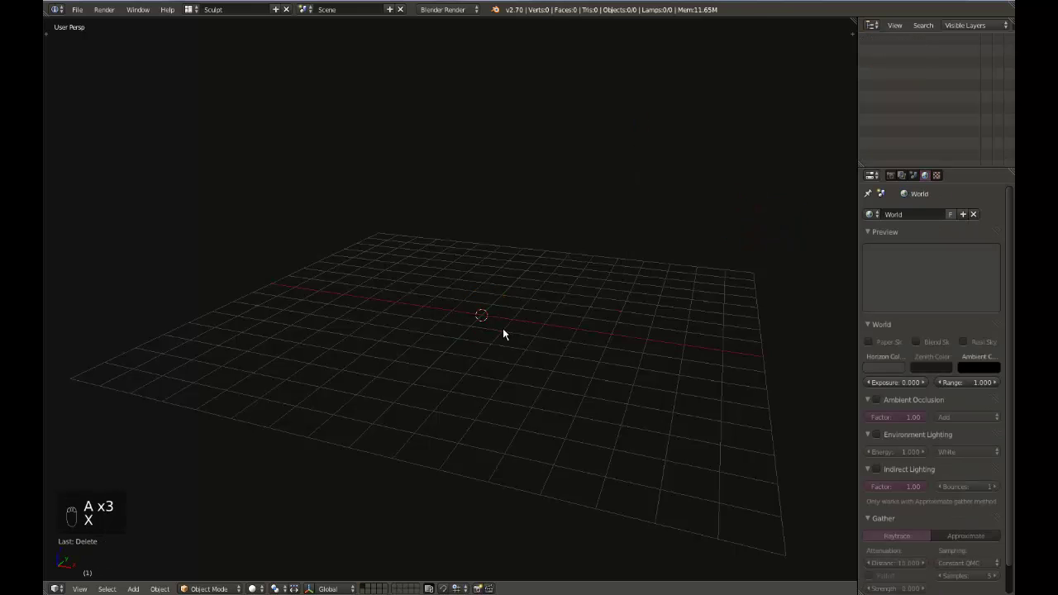
- Add a Bezier curve at the scene's origin and frame it in the view
{"action": "key", "text": "shift+a"}
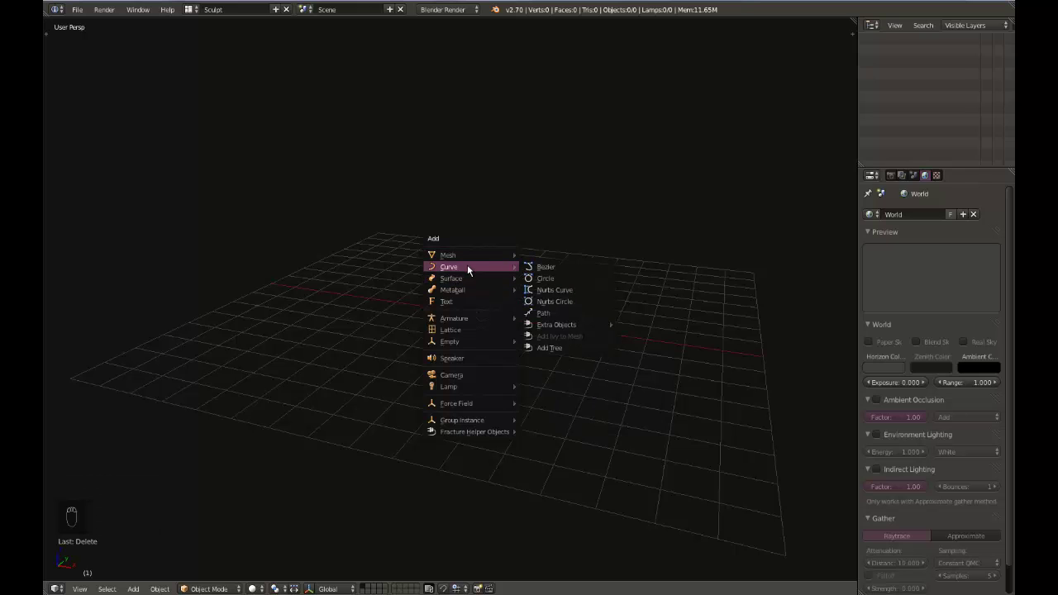
{"action": "mouse_move", "coordinate": [465, 258]}
{"action": "left_click", "coordinate": [546, 267]}
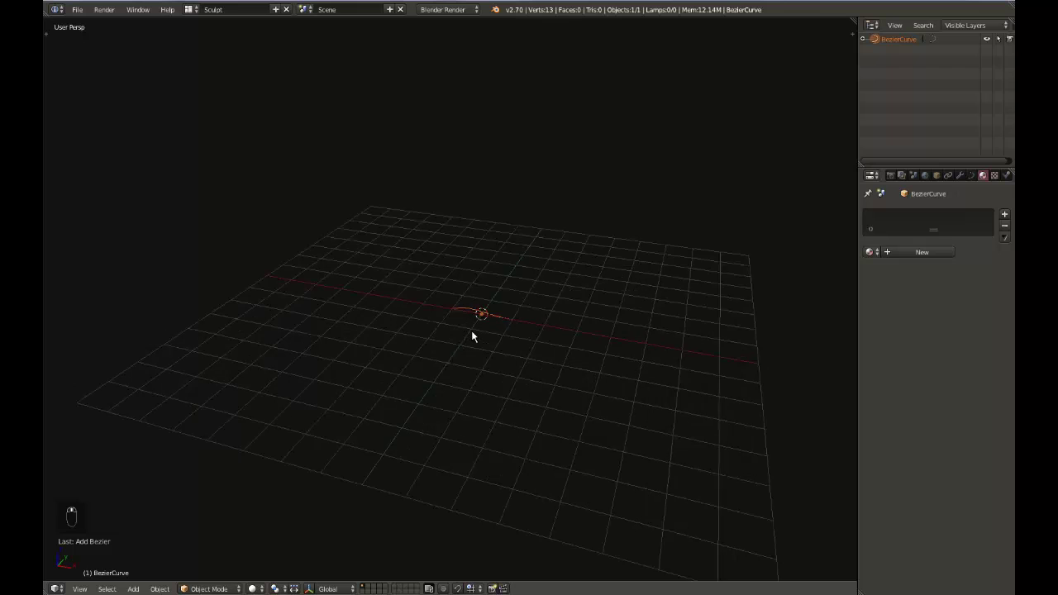
{"action": "key", "text": "KP_Decimal"}
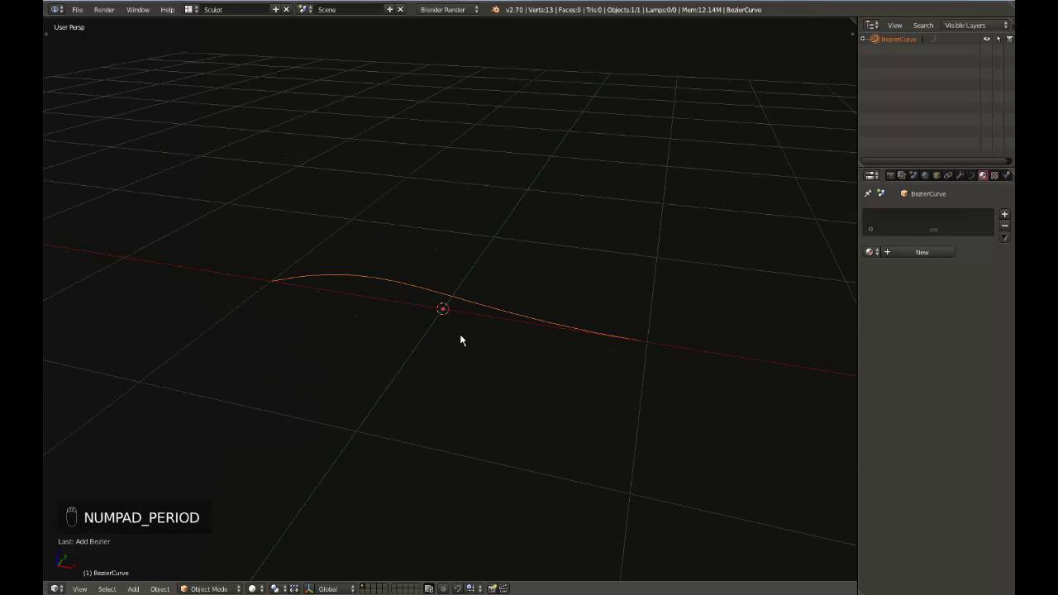
{"action": "middle_click_drag", "start_coordinate": [461, 337], "coordinate": [411, 294]}
- Switch the Bezier curve from Object Mode to Edit Mode so its control points and handles can be edited
{"action": "key", "text": "Tab"}
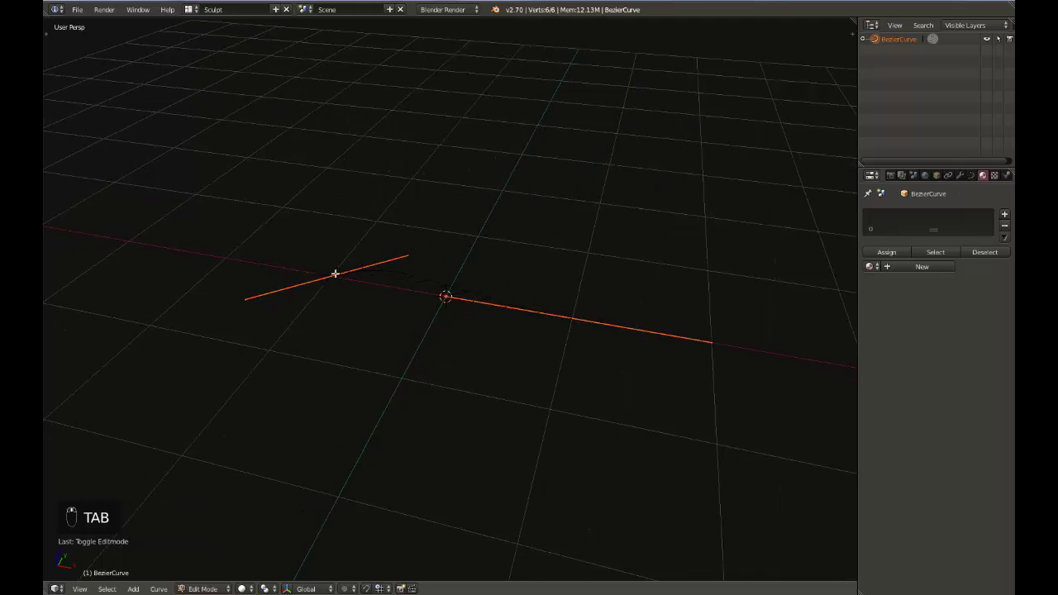
{"action": "key", "text": "Tab"}
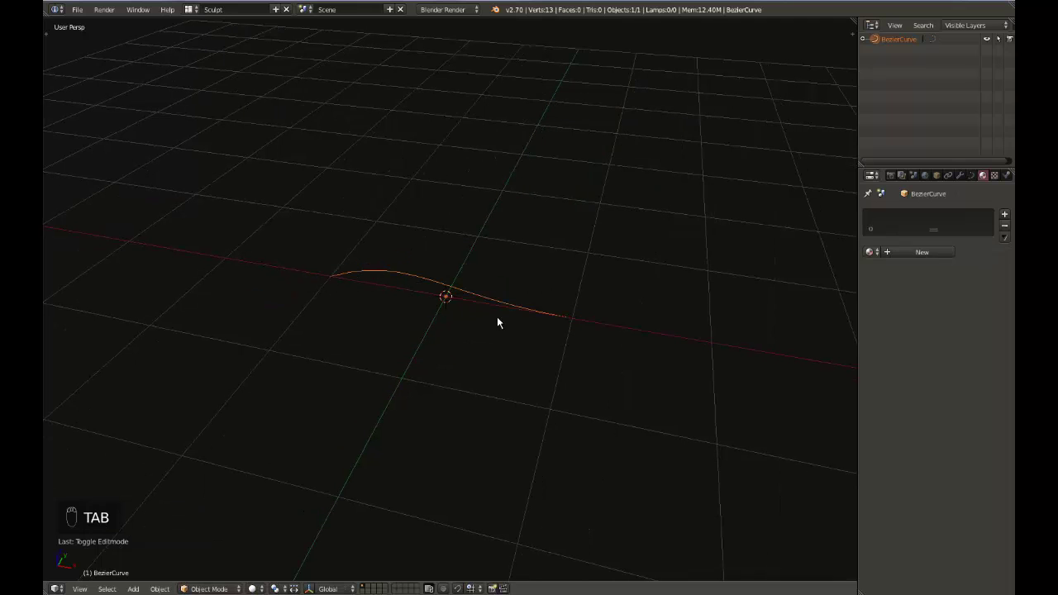
{"action": "middle_click_drag", "start_coordinate": [372, 334], "coordinate": [378, 382]}
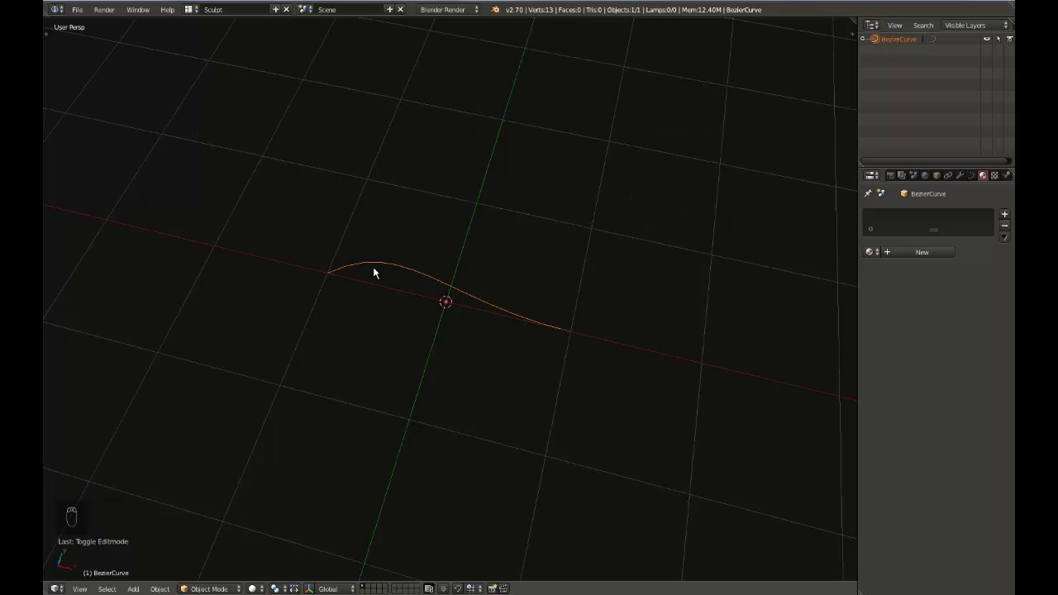
{"action": "key", "text": "Tab"}
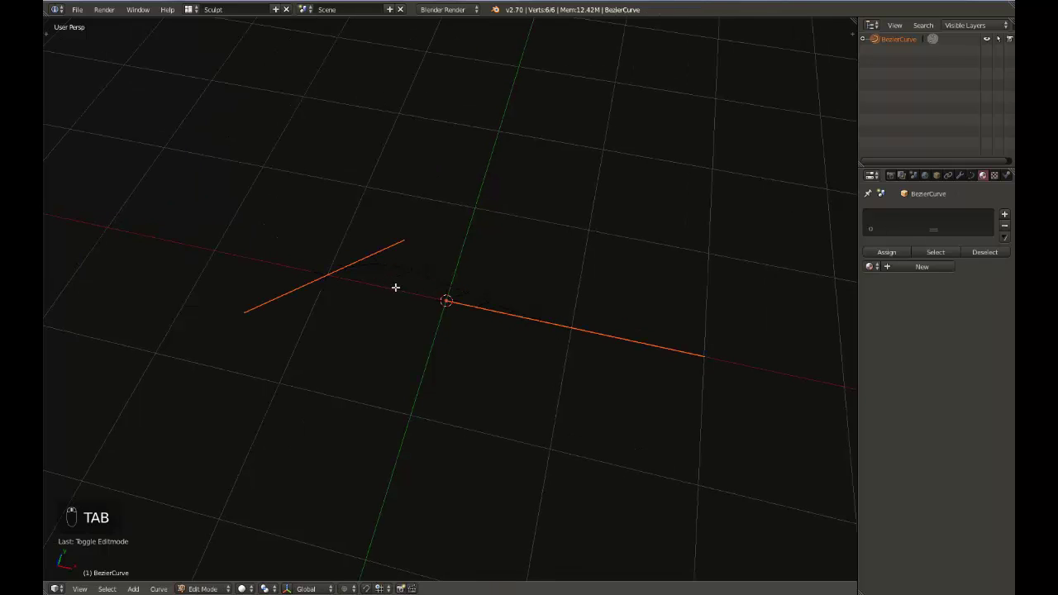
{"action": "middle_click_drag", "start_coordinate": [395, 287], "coordinate": [384, 266]}
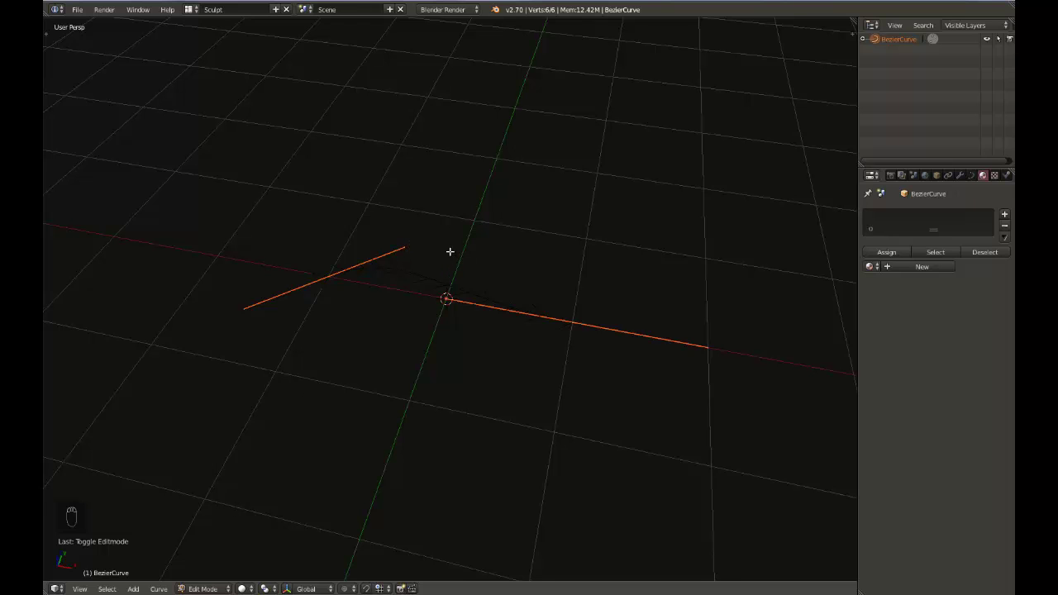
{"action": "middle_click_drag", "start_coordinate": [450, 251], "coordinate": [449, 248]}
{"action": "key", "text": "ctrl+Tab"}
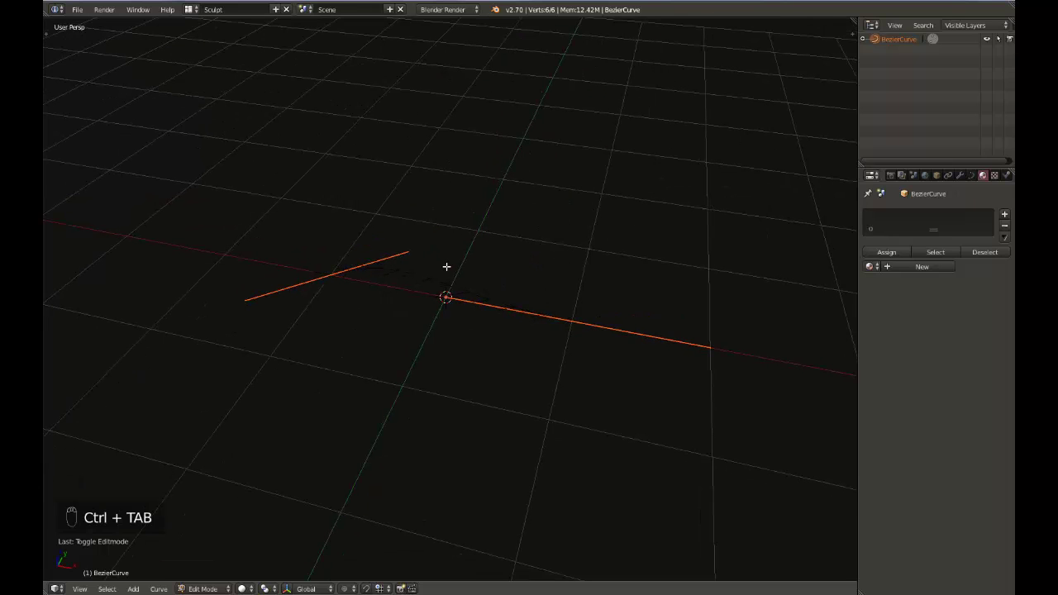
{"action": "key", "text": "ctrl+Tab"}
{"action": "key", "text": "ctrl+Tab"}
{"action": "key", "text": "ctrl+Tab"}
{"action": "key", "text": "ctrl+Tab"}
- Try moving the Bezier curve's two control points one at a time, leaving both in their original places
{"action": "right_click", "coordinate": [334, 274]}
{"action": "right_click", "coordinate": [577, 326]}
{"action": "right_click", "coordinate": [340, 273]}
{"action": "key", "text": "g"}
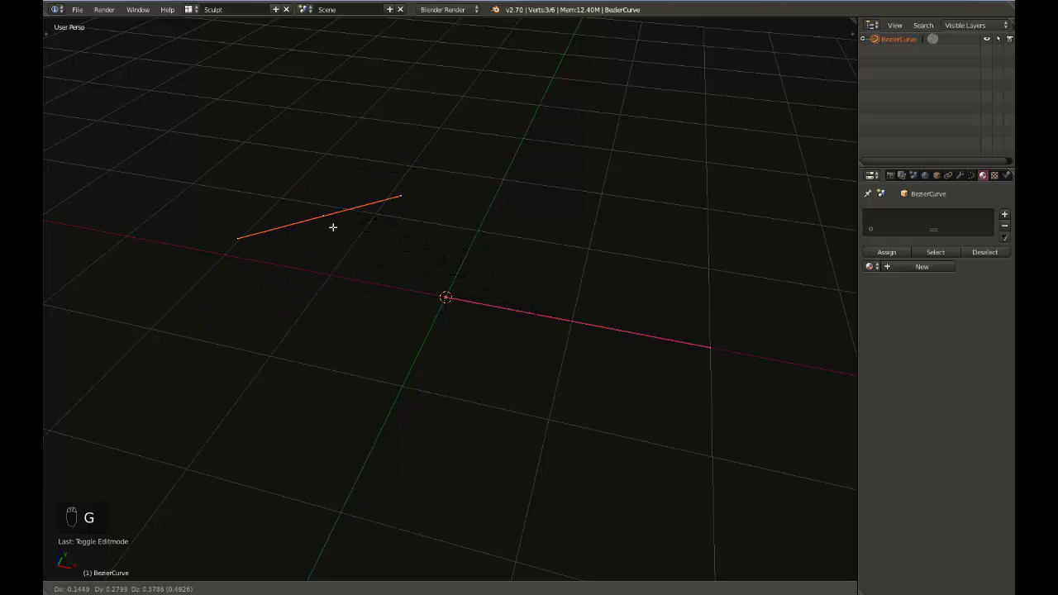
{"action": "left_click", "coordinate": [313, 277]}
{"action": "right_click", "coordinate": [553, 317]}
{"action": "key", "text": "g"}
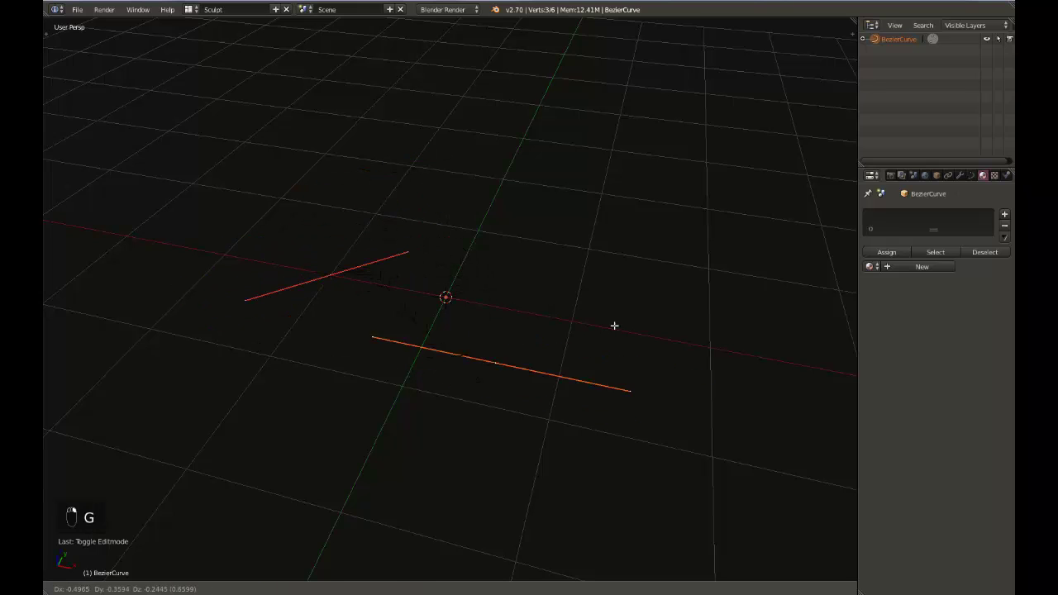
{"action": "right_click", "coordinate": [572, 332]}
- Select individual handle ends and try swinging the inner handle of the curve's first control point
{"action": "right_click", "coordinate": [446, 297]}
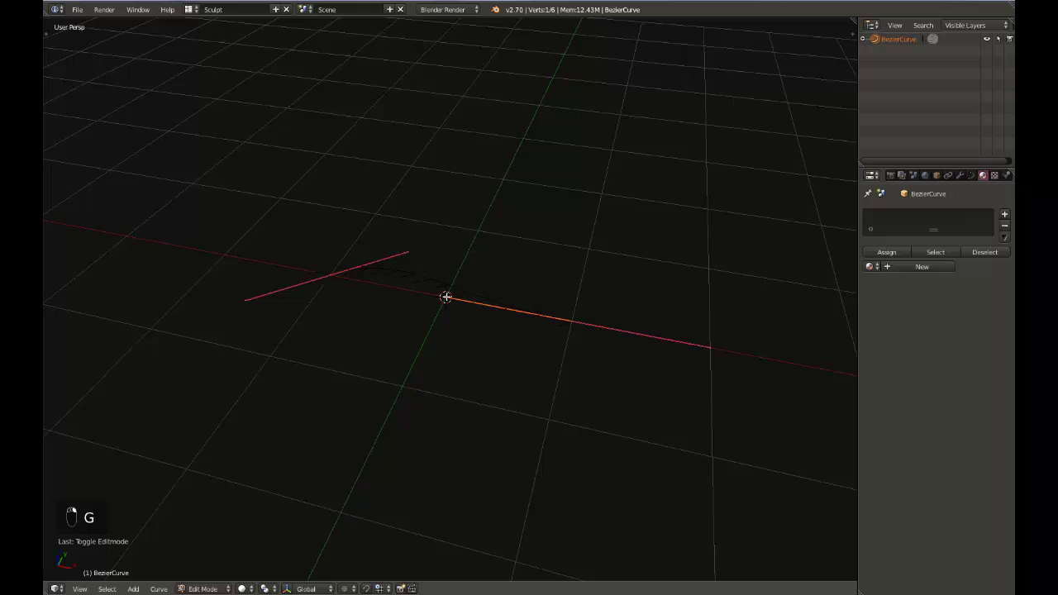
{"action": "right_click", "coordinate": [407, 252]}
{"action": "key", "text": "g"}
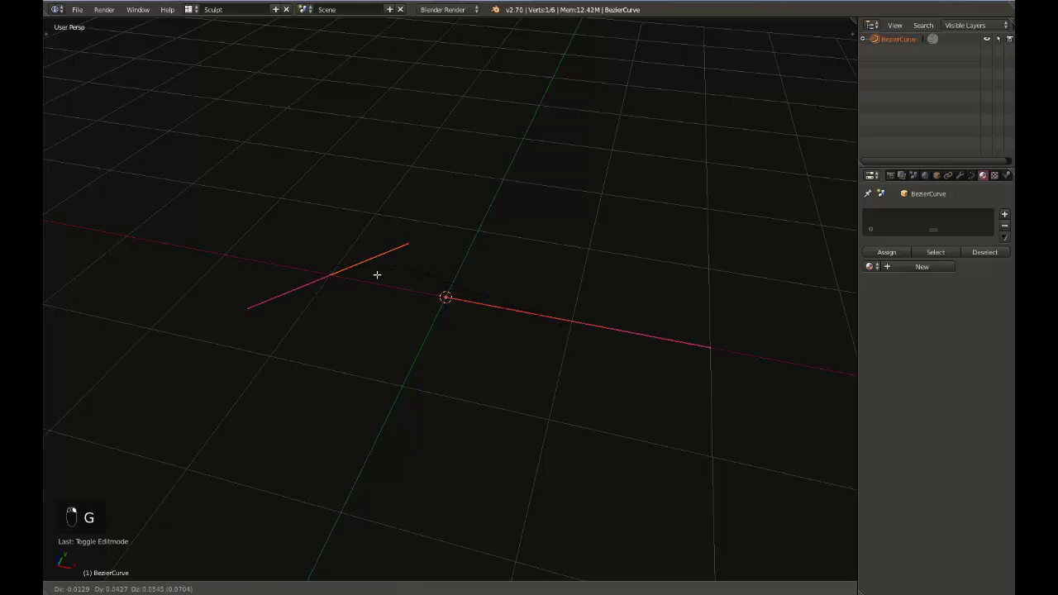
{"action": "right_click", "coordinate": [375, 273]}
{"action": "right_click", "coordinate": [333, 277]}
{"action": "right_click", "coordinate": [405, 254]}
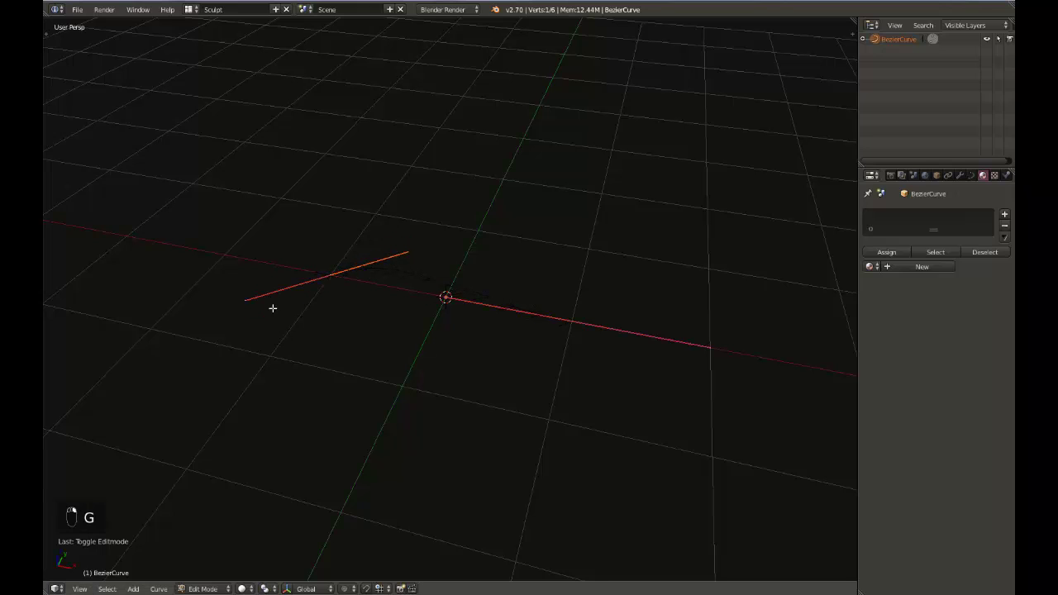
{"action": "right_click", "coordinate": [251, 300]}
{"action": "right_click", "coordinate": [404, 254]}
{"action": "key", "text": "g"}
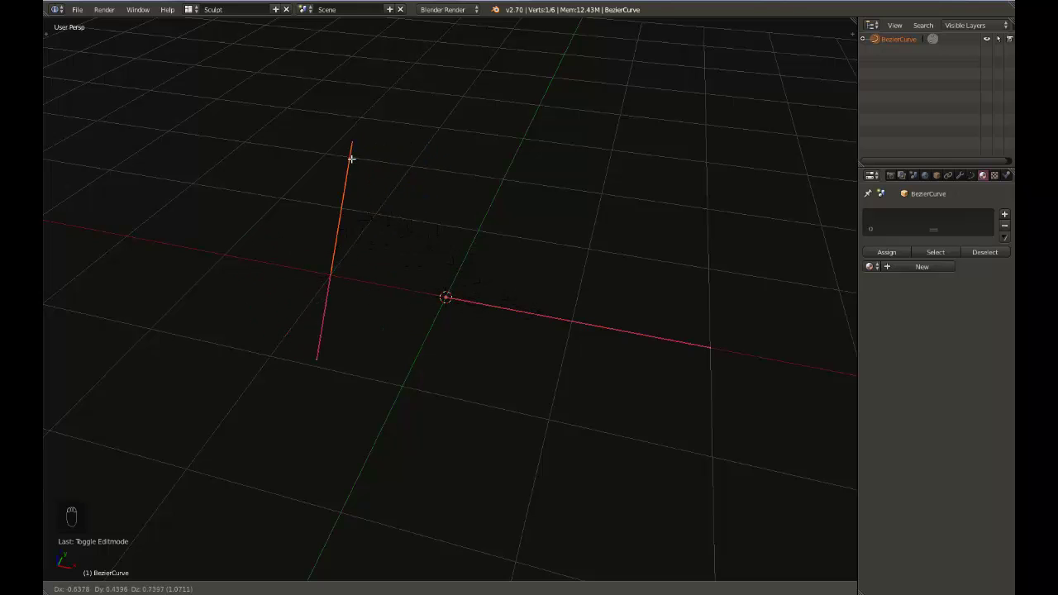
{"action": "left_click", "coordinate": [417, 247]}
- Try moving the inner handle of the curve's second control point, located at the origin
{"action": "right_click", "coordinate": [446, 297]}
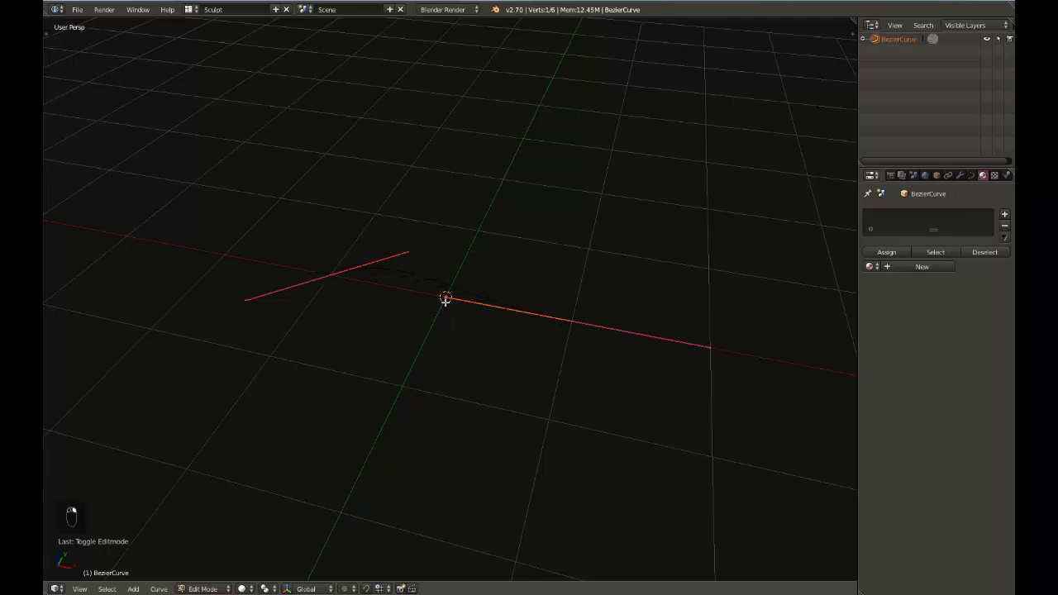
{"action": "key", "text": "g"}
{"action": "left_click", "coordinate": [603, 338]}
{"action": "key", "text": "g"}
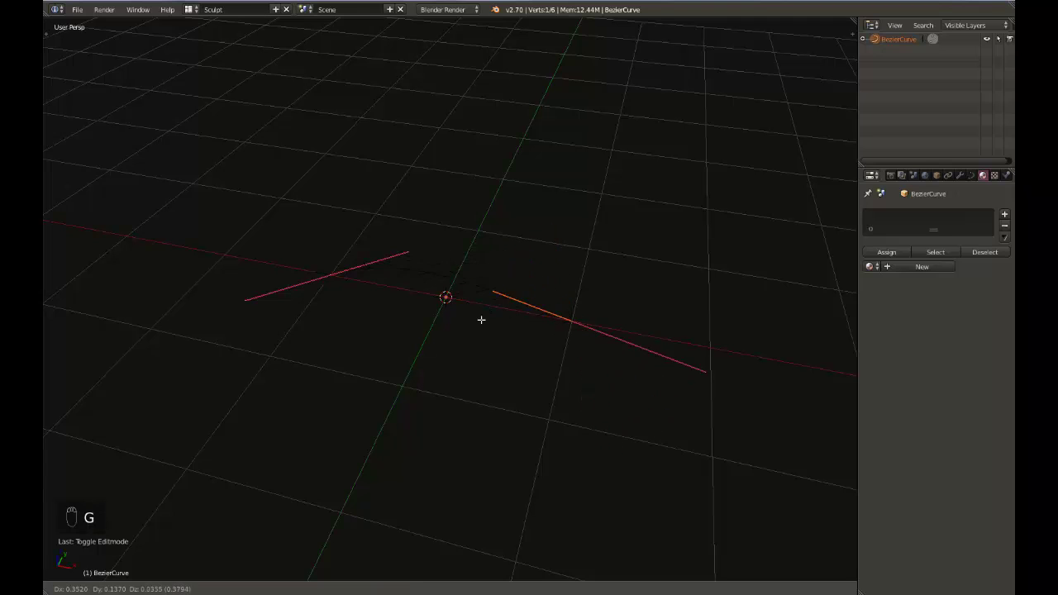
{"action": "left_click", "coordinate": [532, 232]}
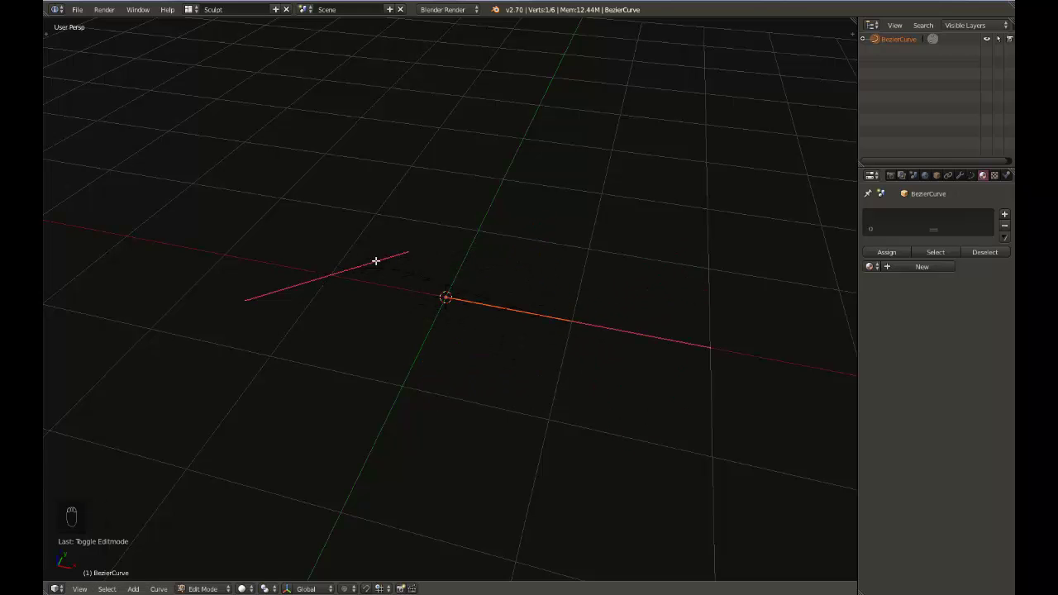
- Open the 3D view's display properties and switch the curve's handle display off and back on
{"action": "middle_click_drag", "start_coordinate": [375, 259], "coordinate": [329, 281]}
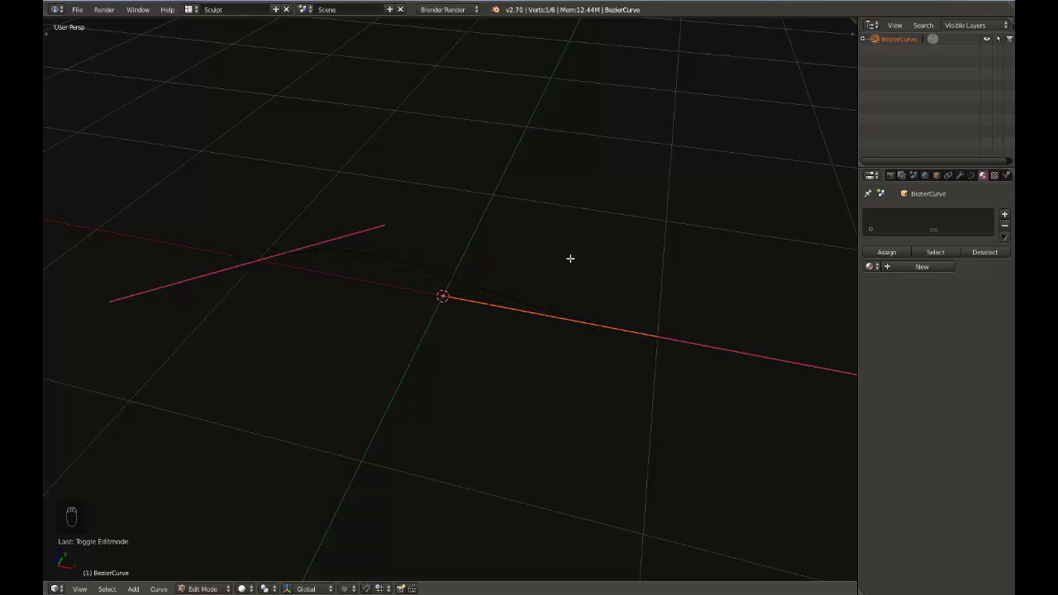
{"action": "key", "text": "n"}
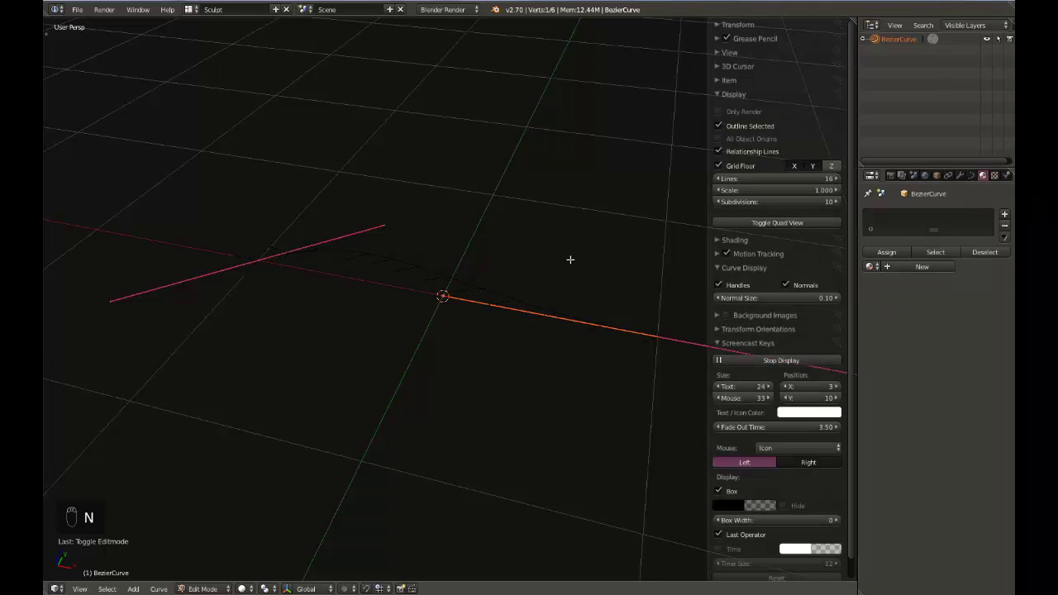
{"action": "left_click", "coordinate": [719, 284]}
{"action": "left_click", "coordinate": [718, 284]}
{"action": "left_click", "coordinate": [719, 285]}
{"action": "left_click", "coordinate": [720, 286]}
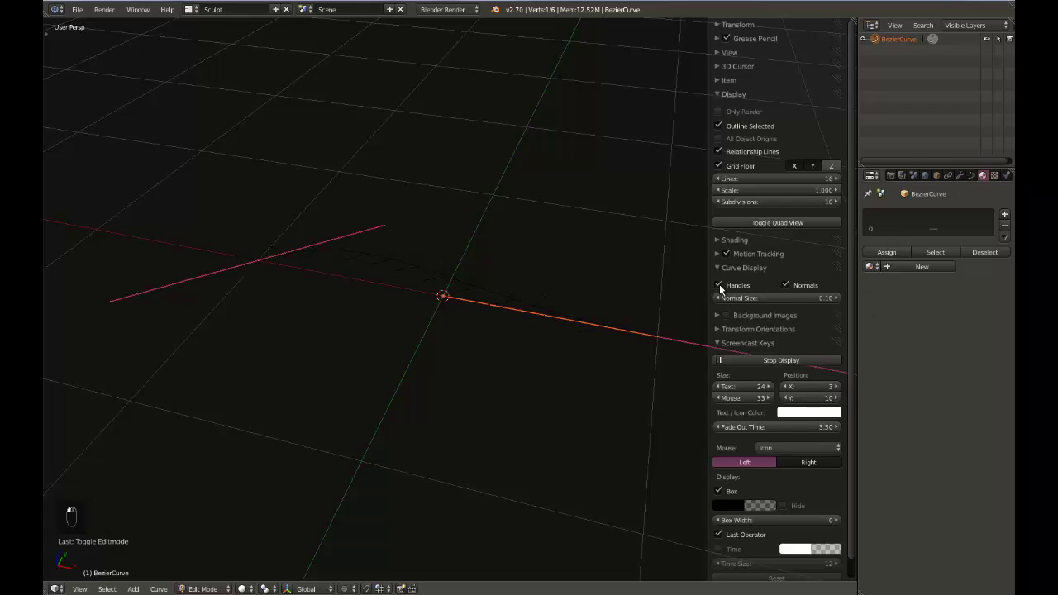
- Toggle the display of the curve's normals and try a normal size of 0.5
{"action": "left_click", "coordinate": [784, 283]}
{"action": "left_click_drag", "start_coordinate": [787, 299], "coordinate": [789, 298]}
{"action": "left_click", "coordinate": [786, 285]}
{"action": "left_click", "coordinate": [785, 285]}
{"action": "left_click", "coordinate": [816, 298]}
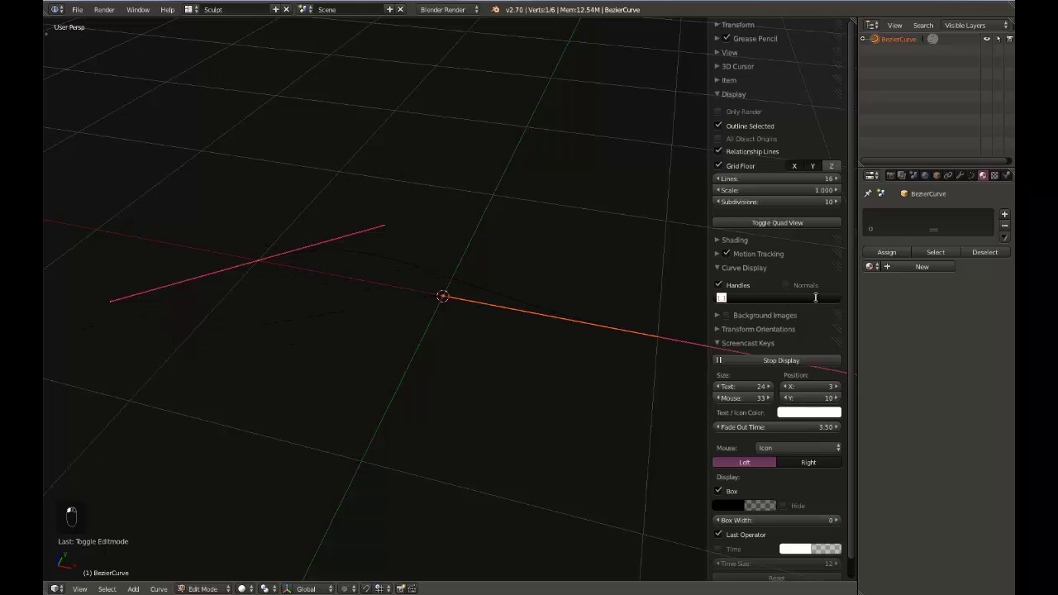
{"action": "type", "text": "0.5"}
{"action": "key", "text": "Return"}
- Set the curve's normal size to 0.1, leave its normals hidden and close the display properties
{"action": "left_click", "coordinate": [785, 285]}
{"action": "left_click", "coordinate": [792, 298]}
{"action": "type", "text": "0.1"}
{"action": "key", "text": "Return"}
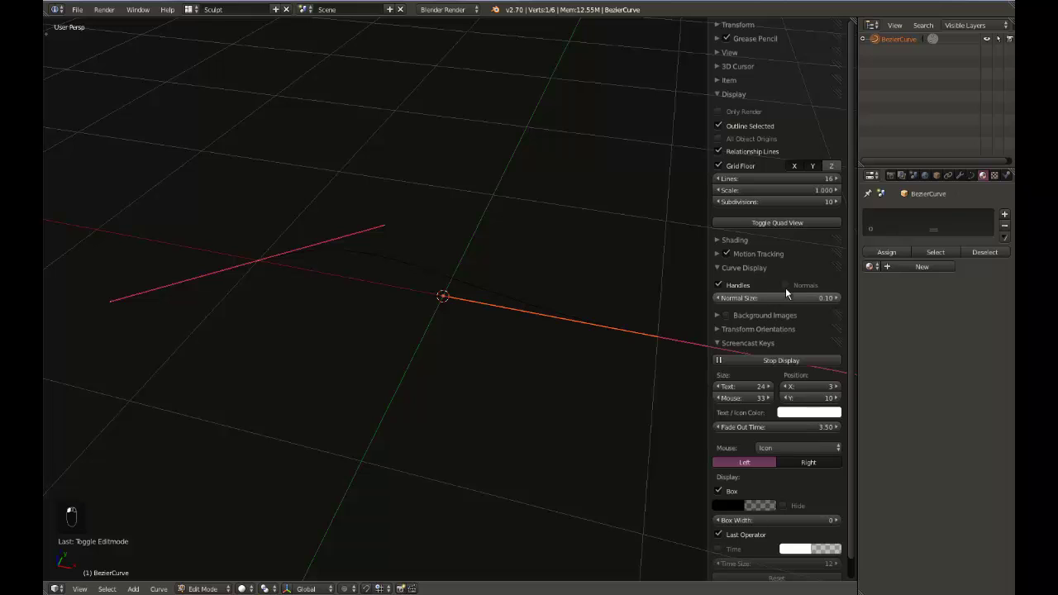
{"action": "left_click", "coordinate": [785, 286]}
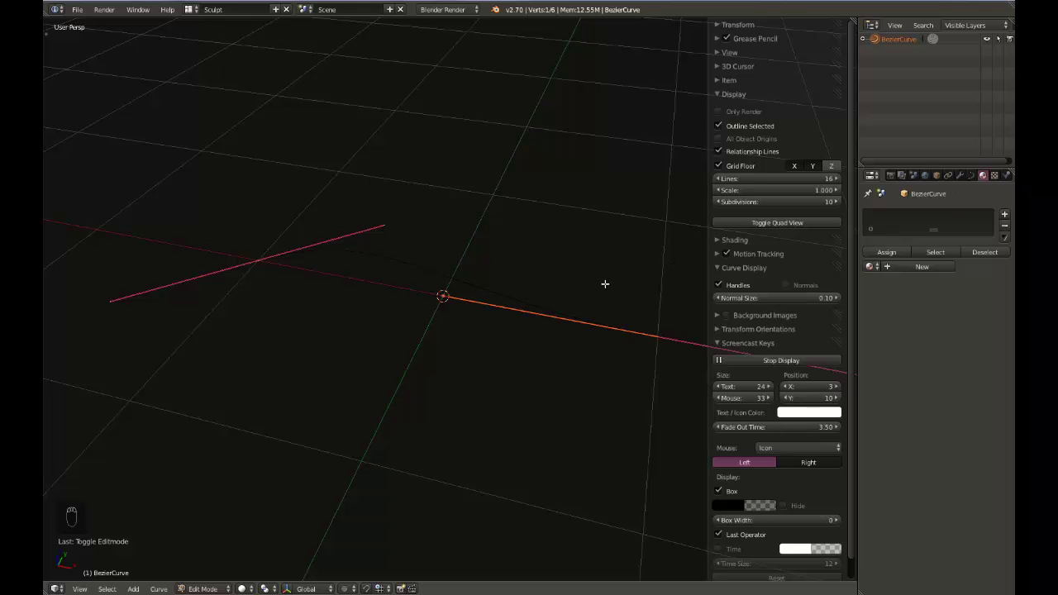
{"action": "key", "text": "n"}
- Try moving the curve's second control point, the end point along the positive X axis
{"action": "middle_click_drag", "start_coordinate": [537, 356], "coordinate": [588, 308]}
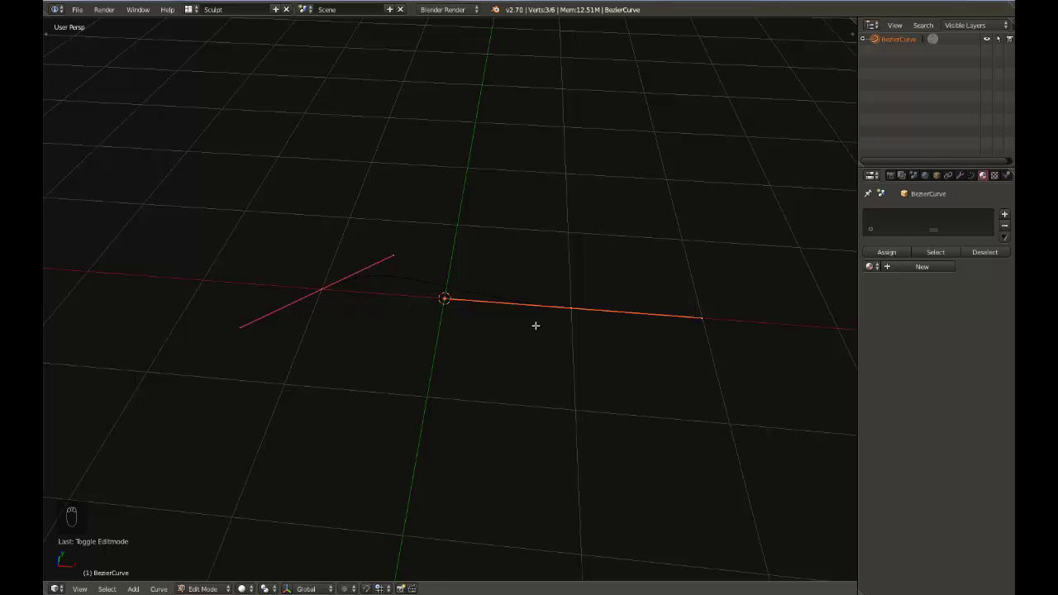
{"action": "middle_click_drag", "start_coordinate": [536, 326], "coordinate": [487, 292]}
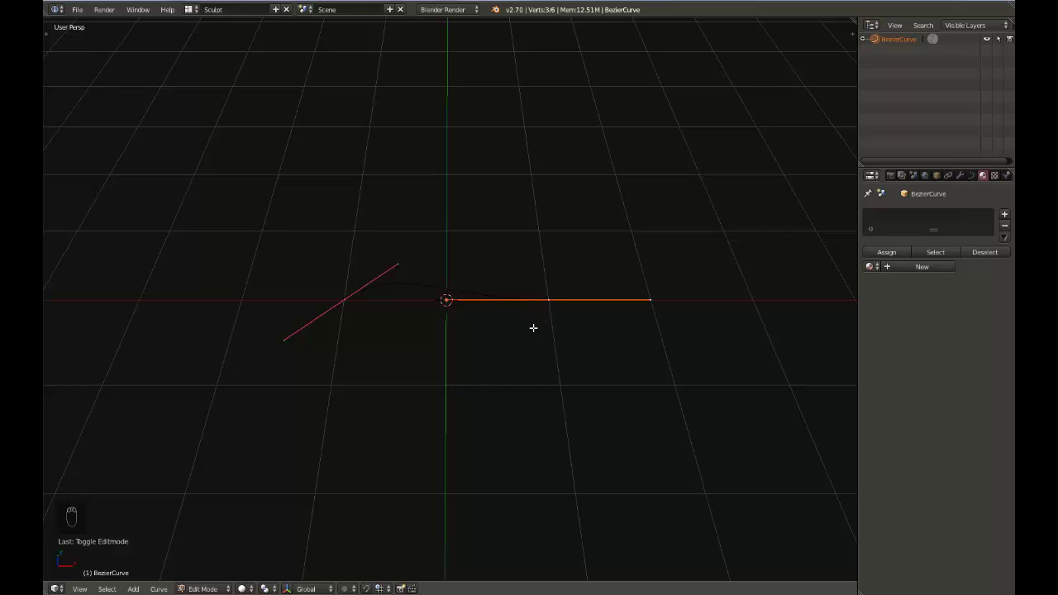
{"action": "middle_click_drag", "start_coordinate": [533, 328], "coordinate": [525, 335]}
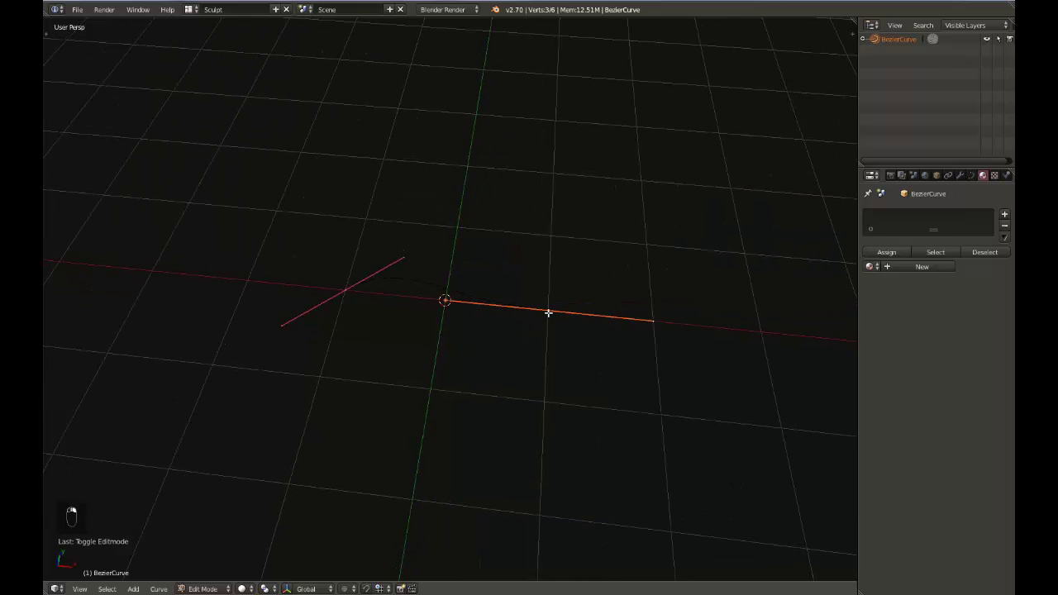
{"action": "key", "text": "g"}
{"action": "right_click", "coordinate": [520, 320]}
- Extrude a new control point from the curve's second end point, placing it in front of the red X axis
{"action": "middle_click_drag", "start_coordinate": [541, 335], "coordinate": [518, 315], "text": "shift"}
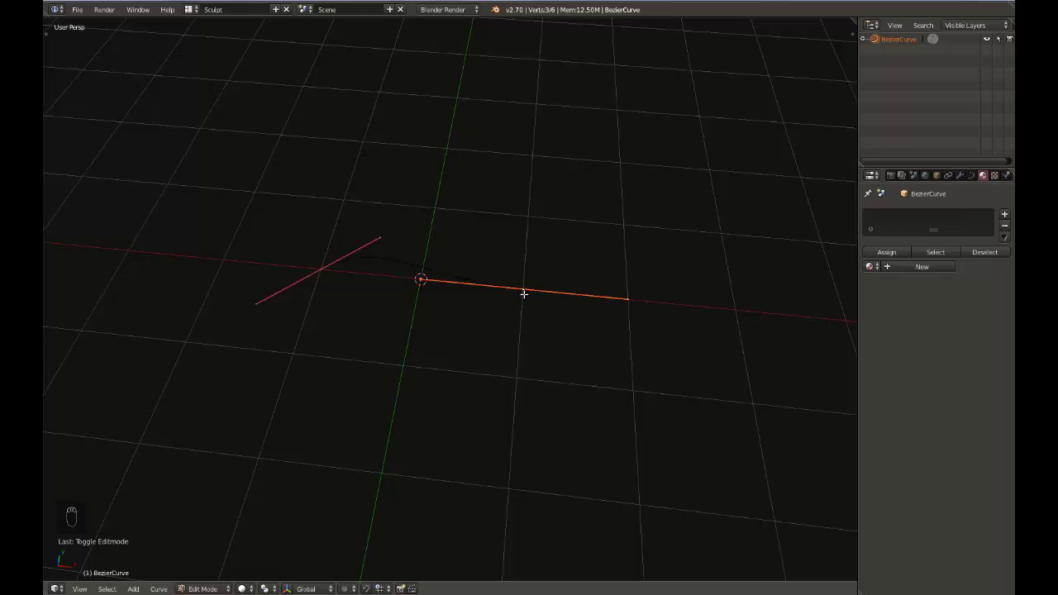
{"action": "key", "text": "e"}
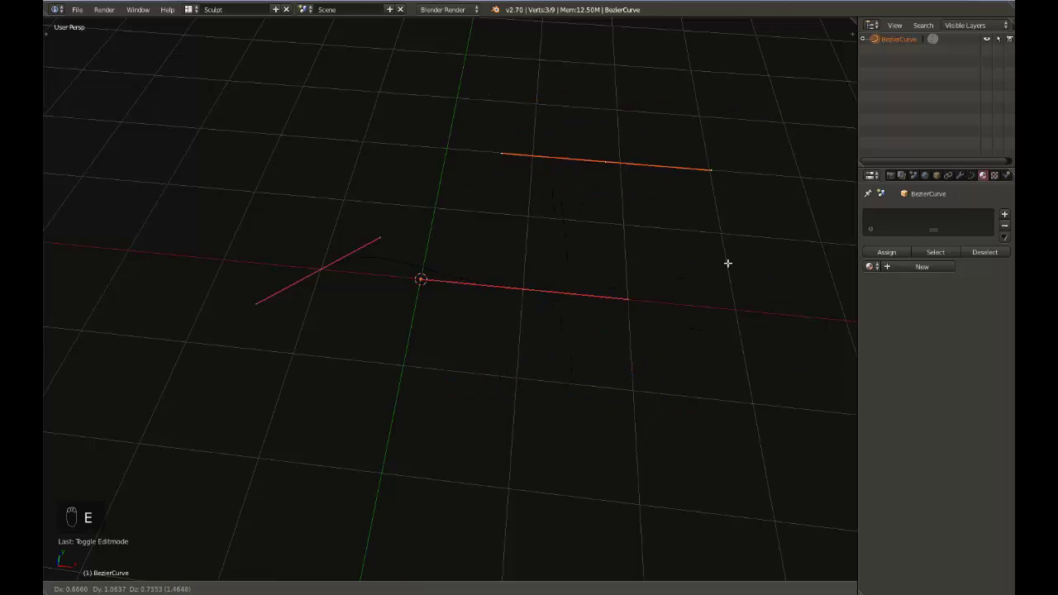
{"action": "left_click", "coordinate": [702, 413]}
- Add three more control points that continue the curve around and back behind its starting part
{"action": "middle_click_drag", "start_coordinate": [702, 413], "coordinate": [700, 296]}
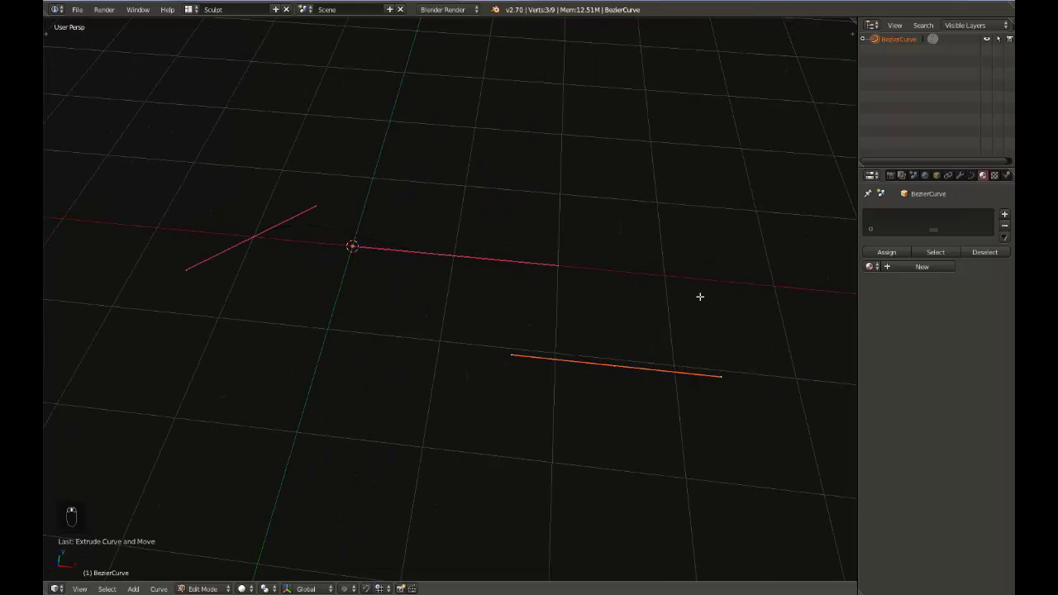
{"action": "left_click", "coordinate": [716, 249], "text": "ctrl"}
{"action": "left_click", "coordinate": [623, 123], "text": "ctrl"}
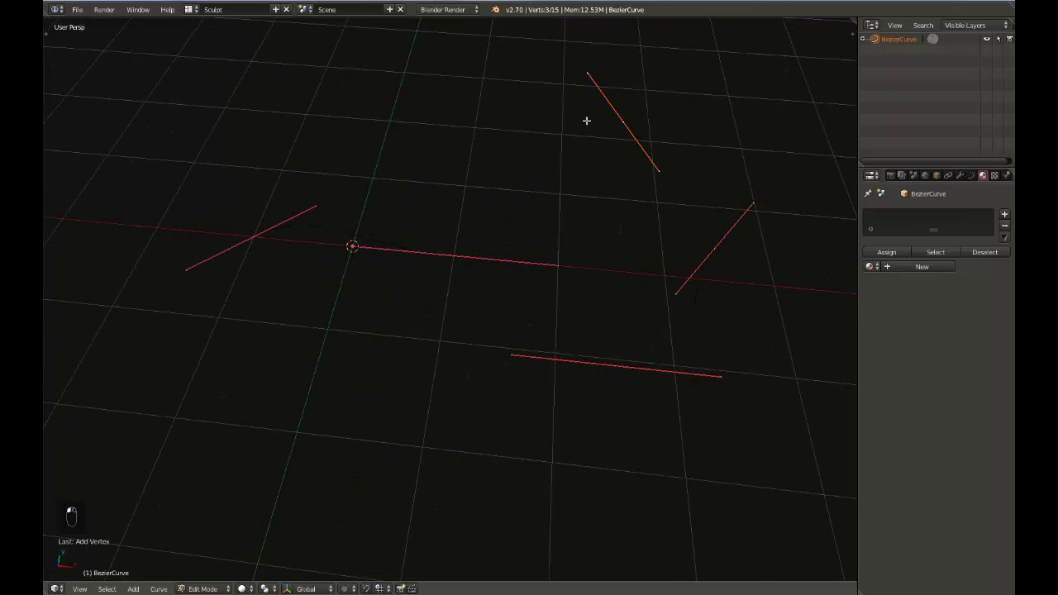
{"action": "left_click", "coordinate": [407, 88], "text": "ctrl"}
- Select the curve's first and last control points and join them with a segment to close the loop
{"action": "middle_click_drag", "start_coordinate": [372, 198], "coordinate": [417, 242], "text": "shift"}
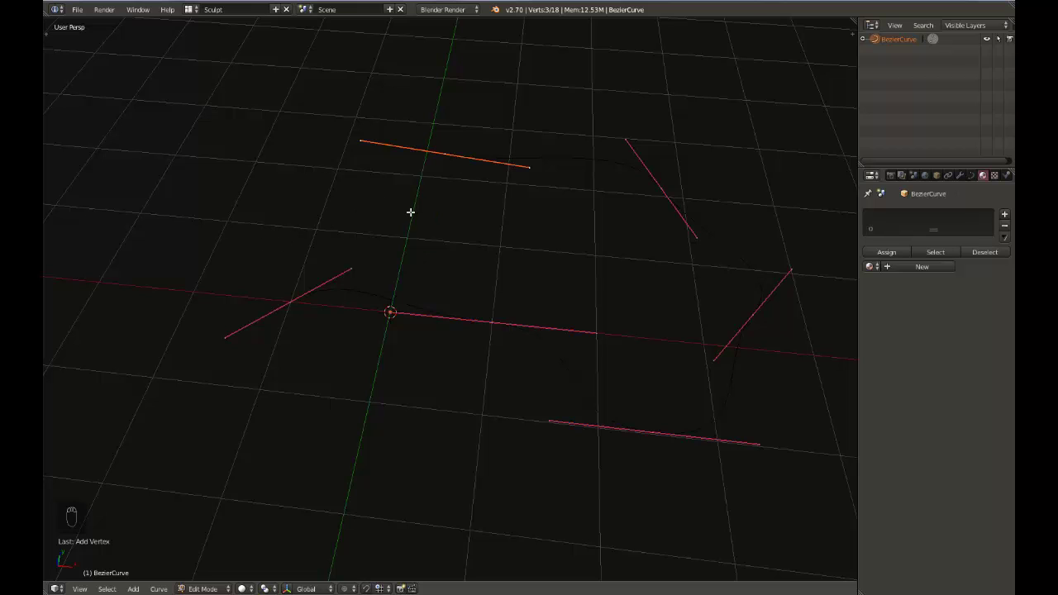
{"action": "right_click", "coordinate": [290, 300]}
{"action": "right_click", "coordinate": [446, 156], "text": "shift"}
{"action": "key", "text": "f"}
- Try moving one handle of the control point on the negative X axis and one of the rearmost control point near the Y axis
{"action": "right_click", "coordinate": [353, 271]}
{"action": "key", "text": "g"}
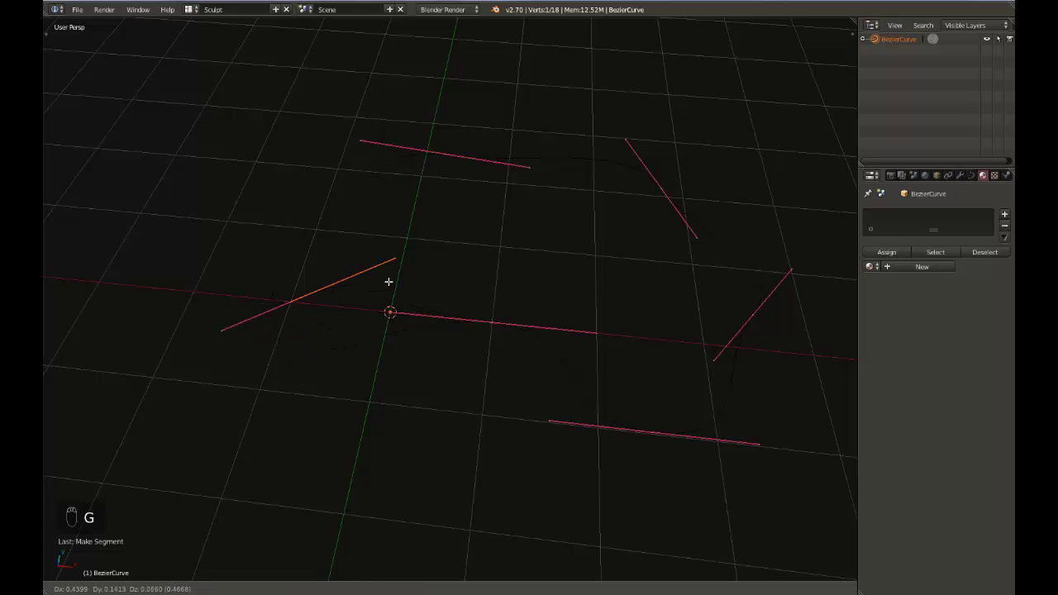
{"action": "left_click", "coordinate": [368, 304]}
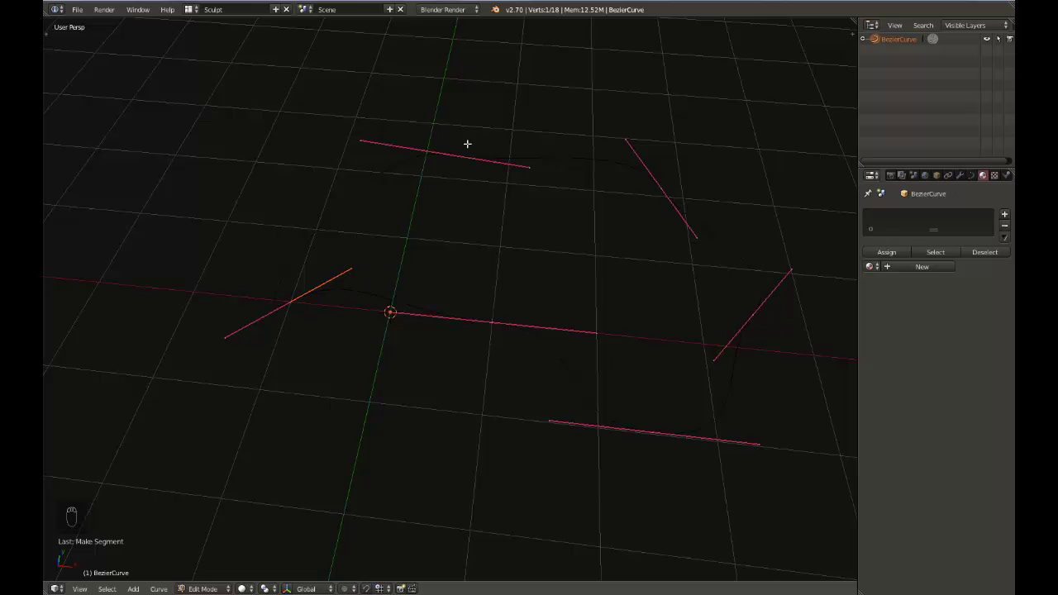
{"action": "right_click", "coordinate": [531, 167]}
{"action": "key", "text": "g"}
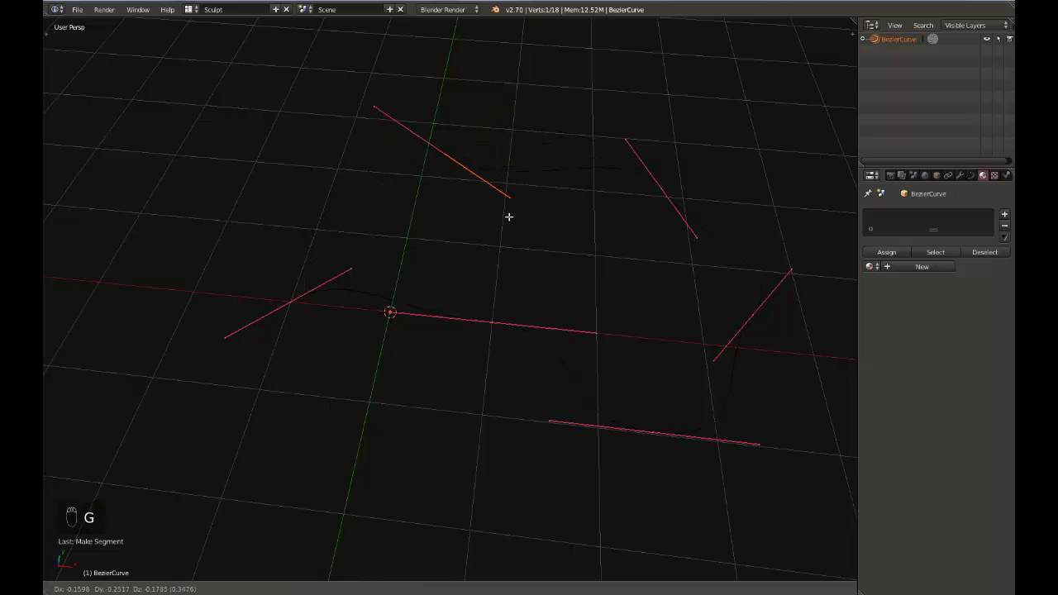
{"action": "right_click", "coordinate": [511, 131]}
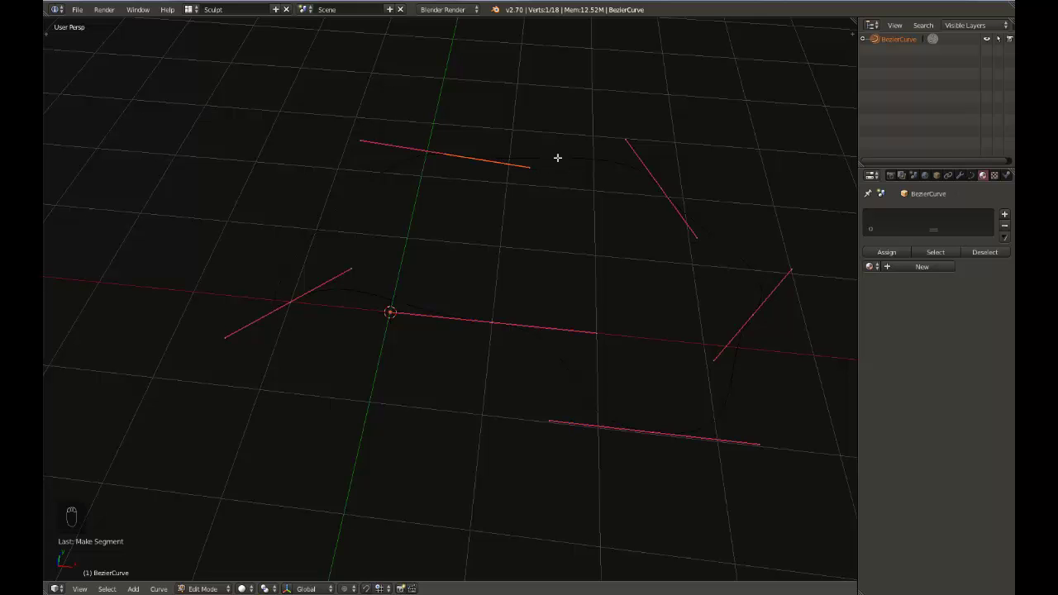
- Level the rear +X control point's handles parallel to the X axis, and swing the outermost +X control point's handles to run almost parallel to Y
{"action": "right_click", "coordinate": [700, 238]}
{"action": "key", "text": "g"}
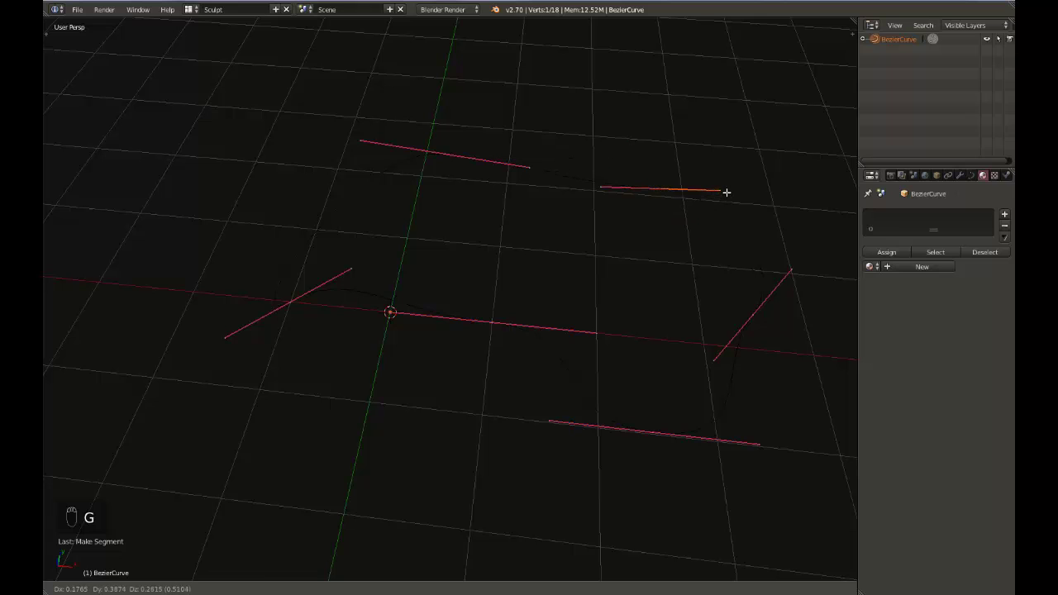
{"action": "left_click", "coordinate": [725, 191]}
{"action": "key", "text": "g"}
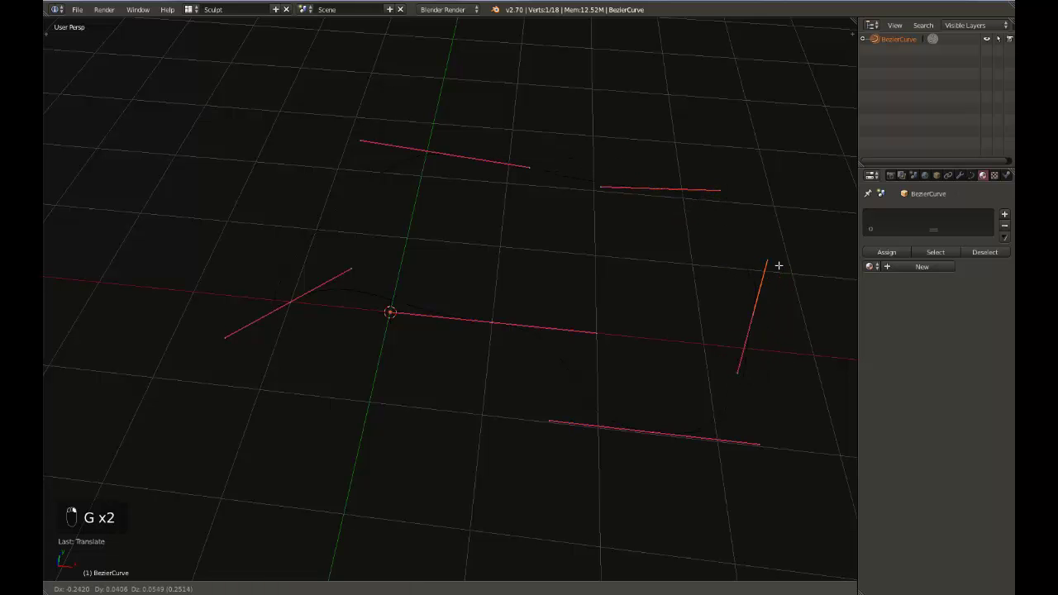
{"action": "left_click", "coordinate": [760, 303]}
{"action": "key", "text": "g"}
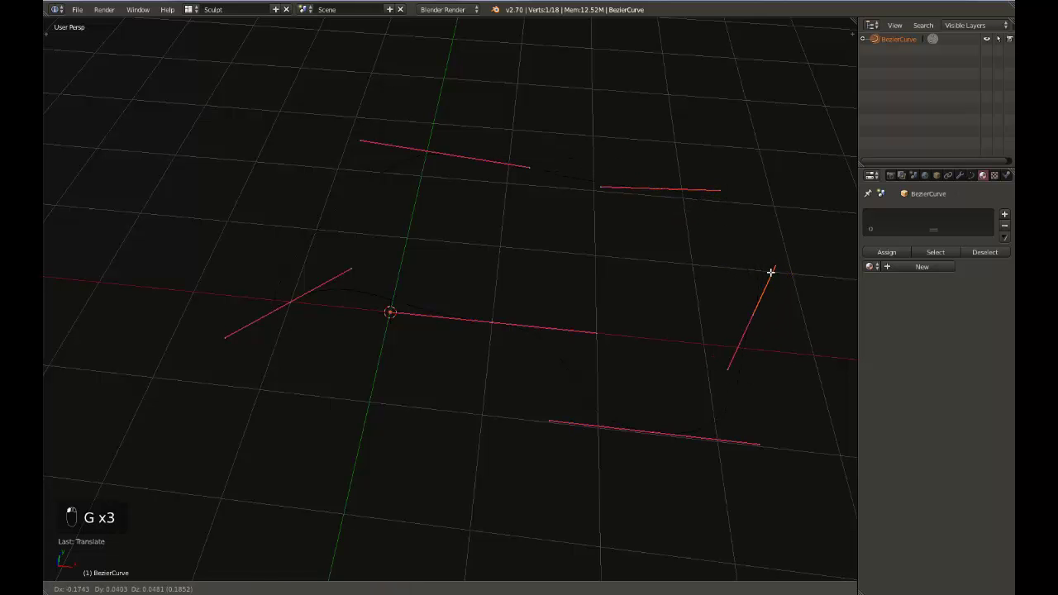
{"action": "left_click", "coordinate": [753, 267]}
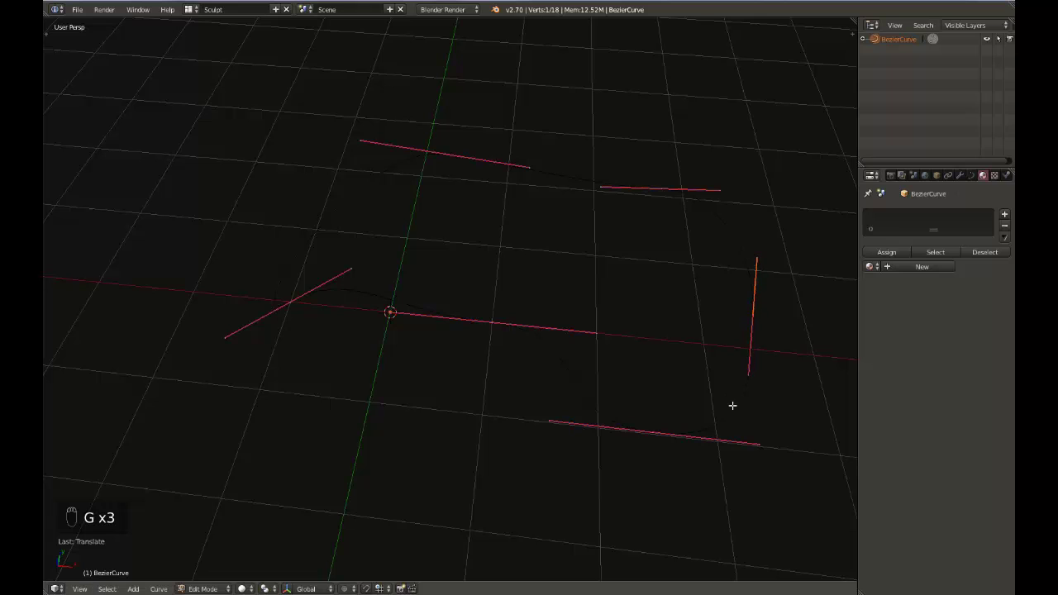
- Move the facing handles of the front control point and the outermost +X control point close together so they nearly line up
{"action": "right_click", "coordinate": [756, 442]}
{"action": "key", "text": "g"}
{"action": "left_click", "coordinate": [709, 381]}
{"action": "right_click", "coordinate": [749, 374]}
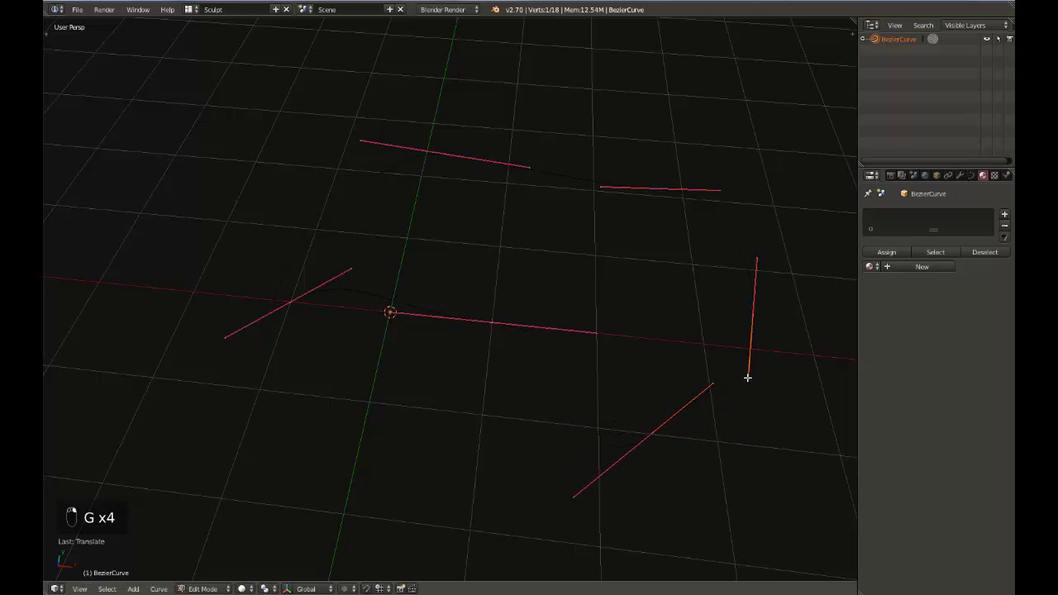
{"action": "key", "text": "g"}
{"action": "left_click", "coordinate": [725, 361]}
{"action": "right_click", "coordinate": [710, 383]}
{"action": "key", "text": "g"}
{"action": "left_click", "coordinate": [705, 379]}
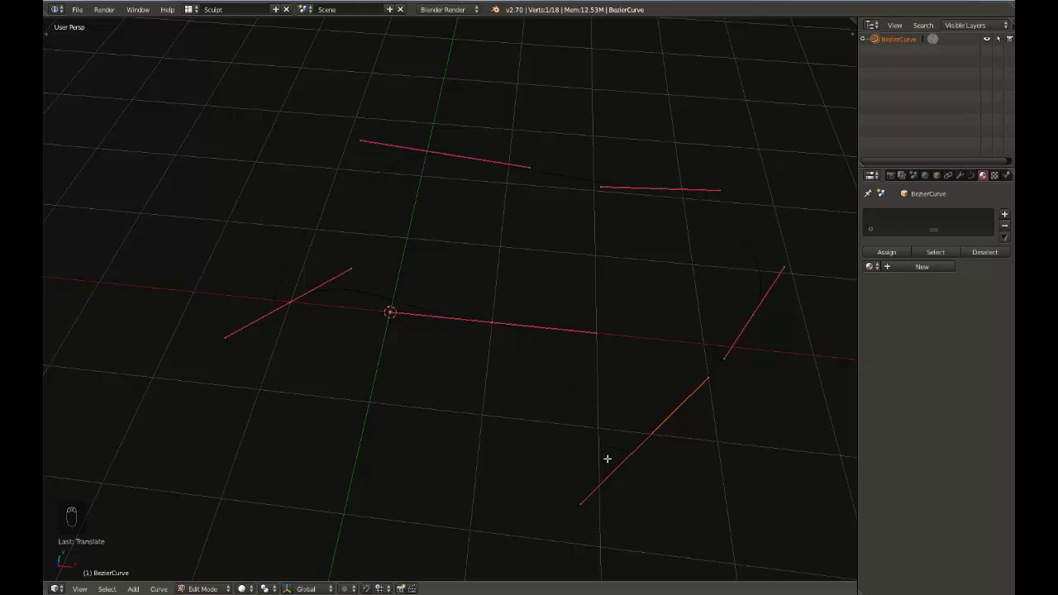
- Try collapsing the front control point's outer handle onto the point itself
{"action": "right_click", "coordinate": [583, 505]}
{"action": "key", "text": "g"}
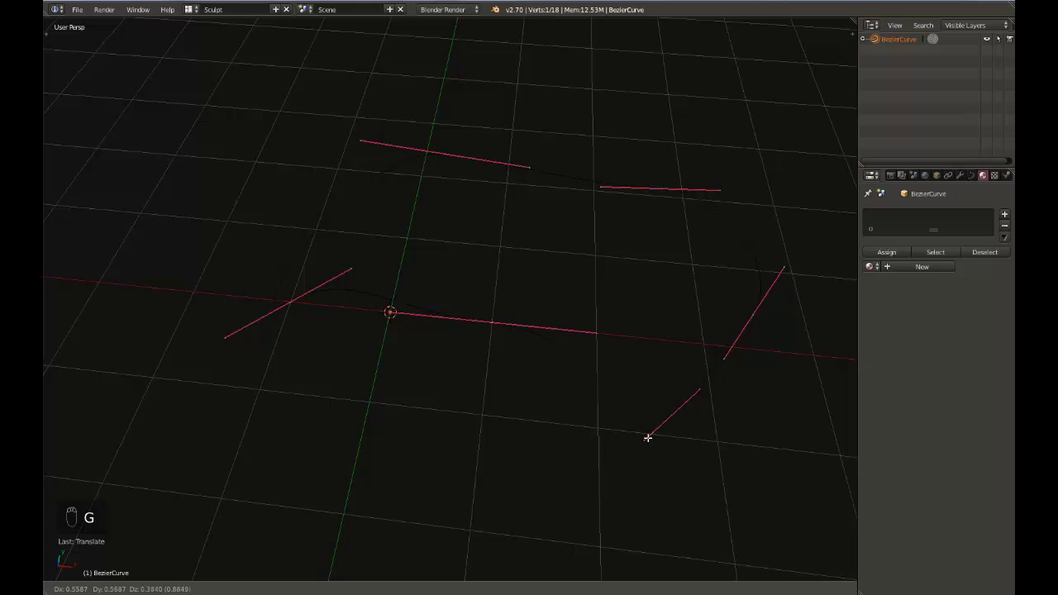
{"action": "right_click", "coordinate": [648, 437]}
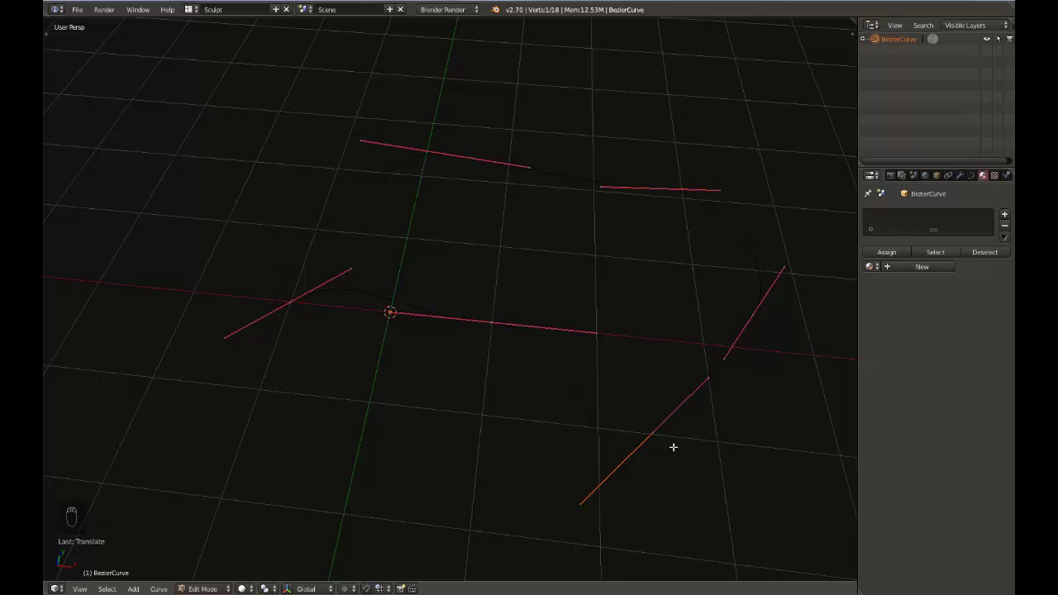
- Set the handle type of the control point on the positive X axis to Aligned and try moving its outer handle
{"action": "right_click", "coordinate": [652, 434]}
{"action": "right_click", "coordinate": [754, 315]}
{"action": "right_click", "coordinate": [496, 322]}
{"action": "key", "text": "v"}
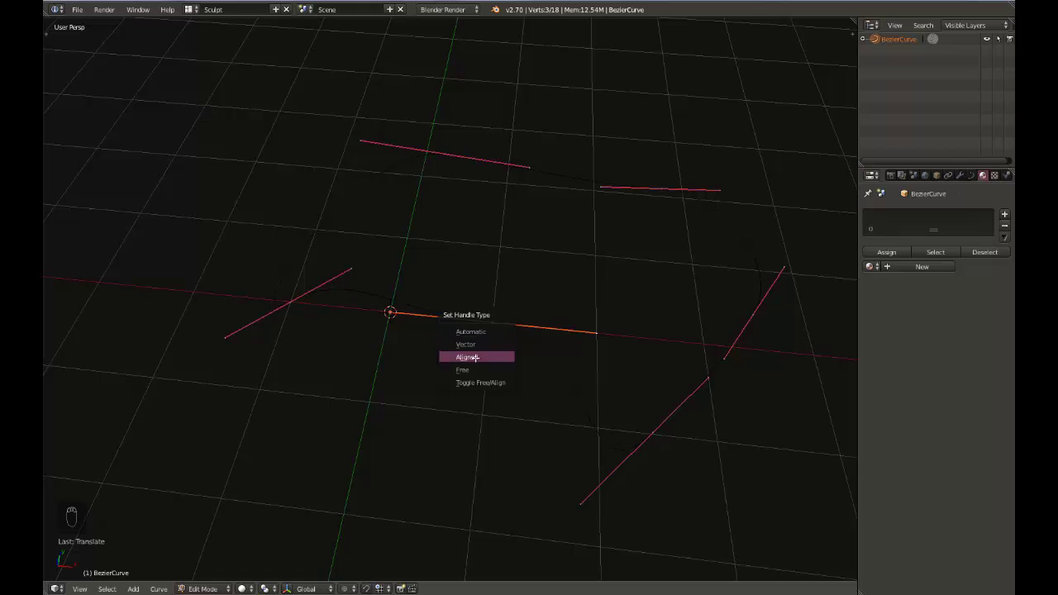
{"action": "left_click", "coordinate": [477, 357]}
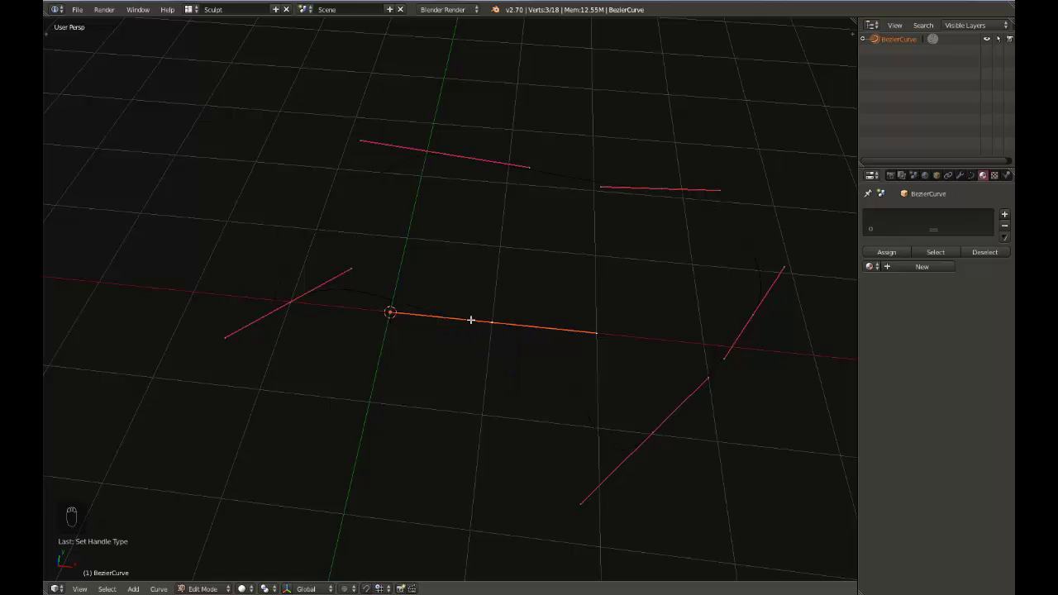
{"action": "right_click", "coordinate": [597, 334]}
{"action": "key", "text": "g"}
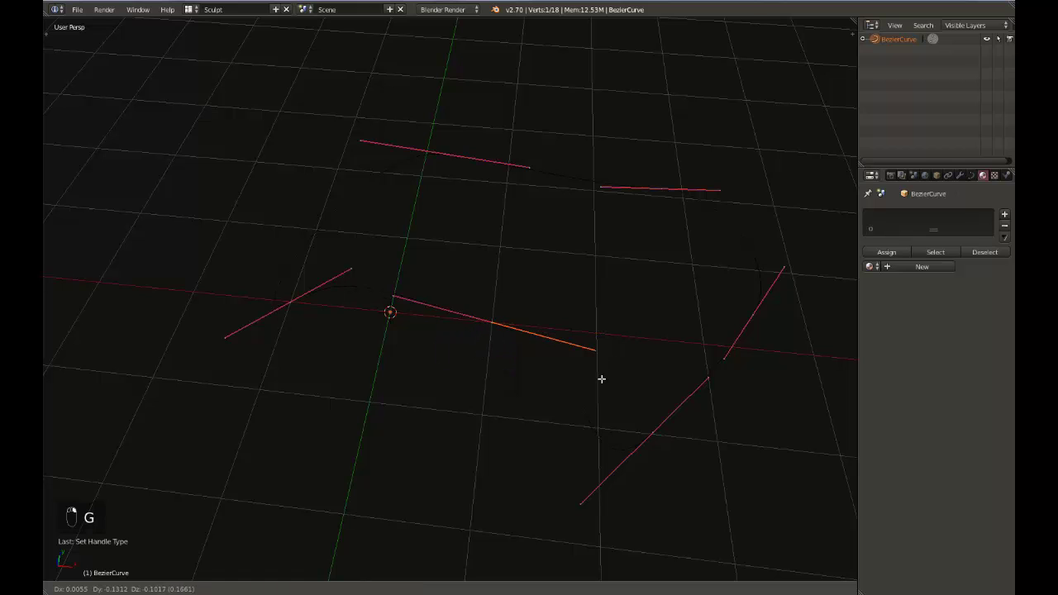
{"action": "right_click", "coordinate": [597, 335]}
- Set the handle type of the control point on the positive X axis to Automatic
{"action": "right_click", "coordinate": [493, 320]}
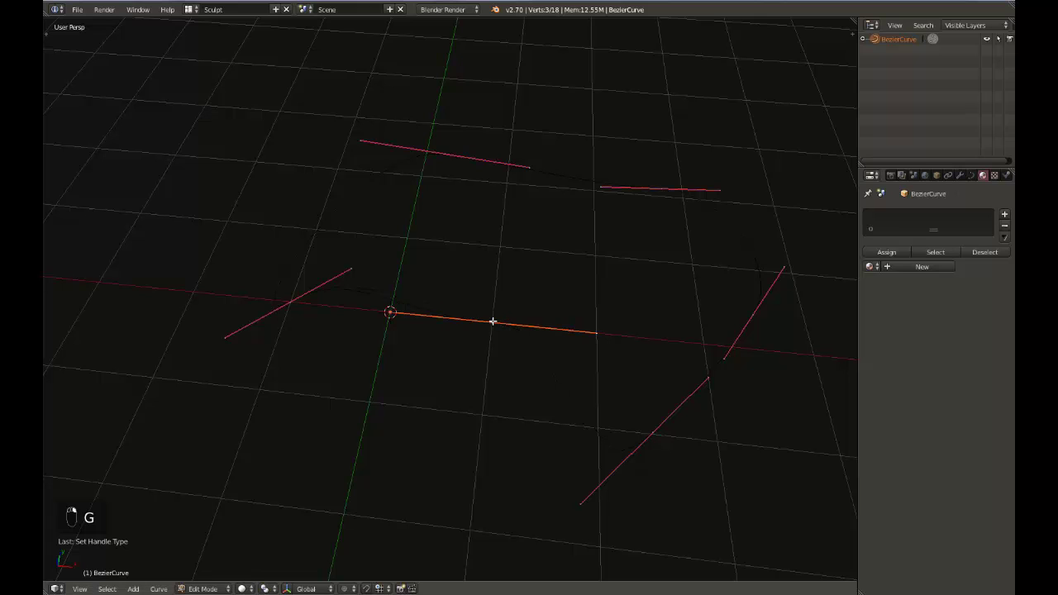
{"action": "key", "text": "v"}
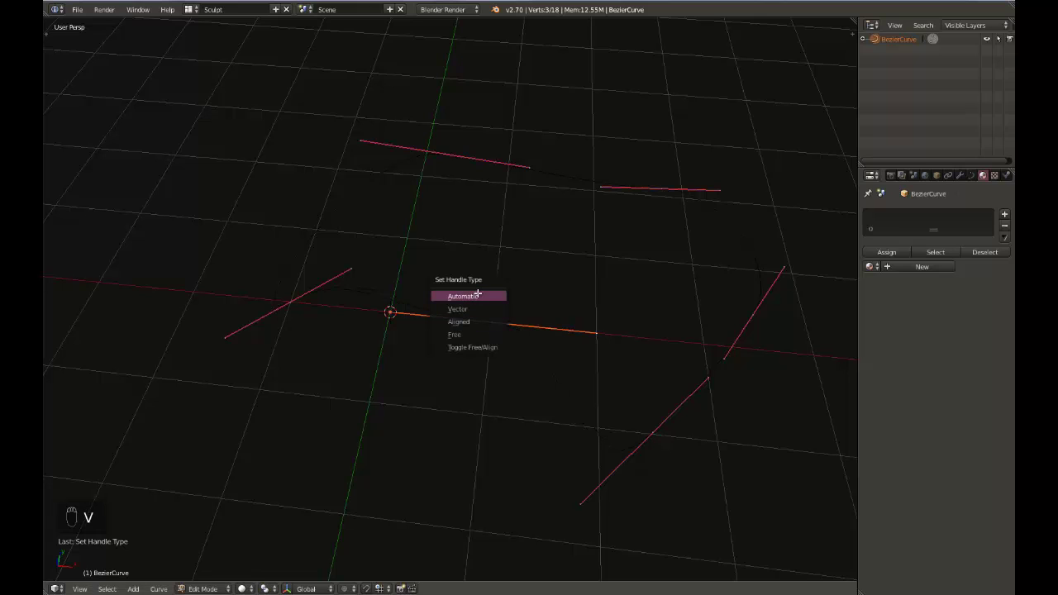
{"action": "left_click", "coordinate": [470, 297]}
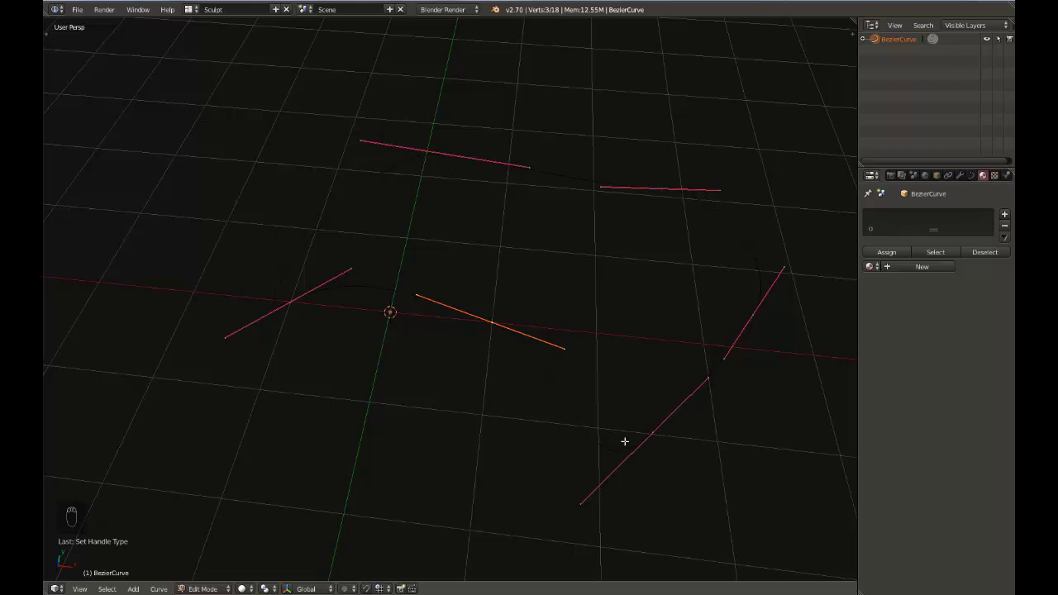
- Select the front control point and set its handle type to Automatic
{"action": "right_click", "coordinate": [660, 434]}
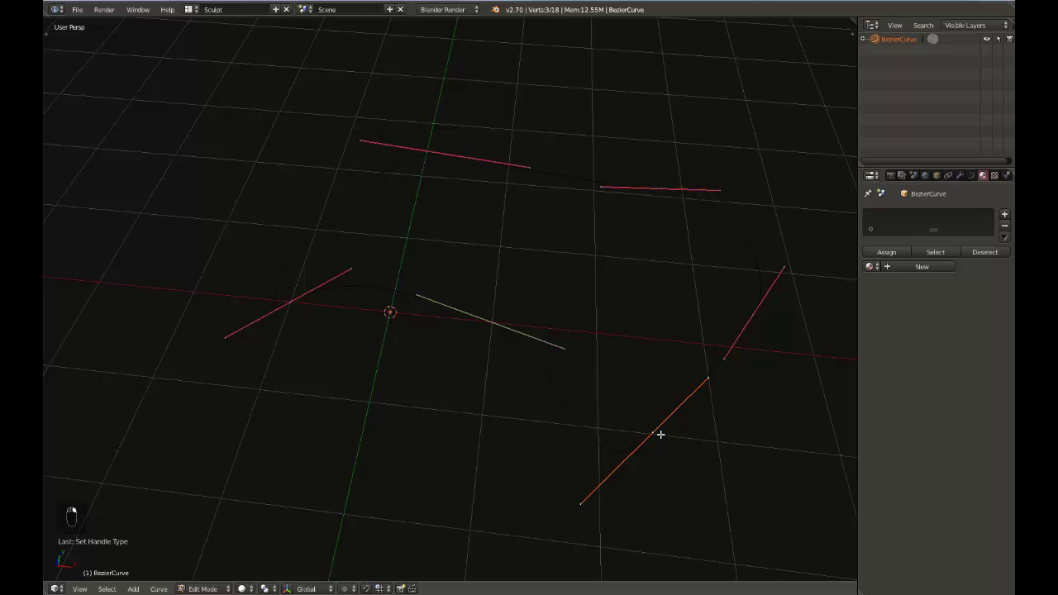
{"action": "right_click", "coordinate": [759, 317], "text": "shift"}
{"action": "right_click", "coordinate": [646, 444]}
{"action": "key", "text": "v"}
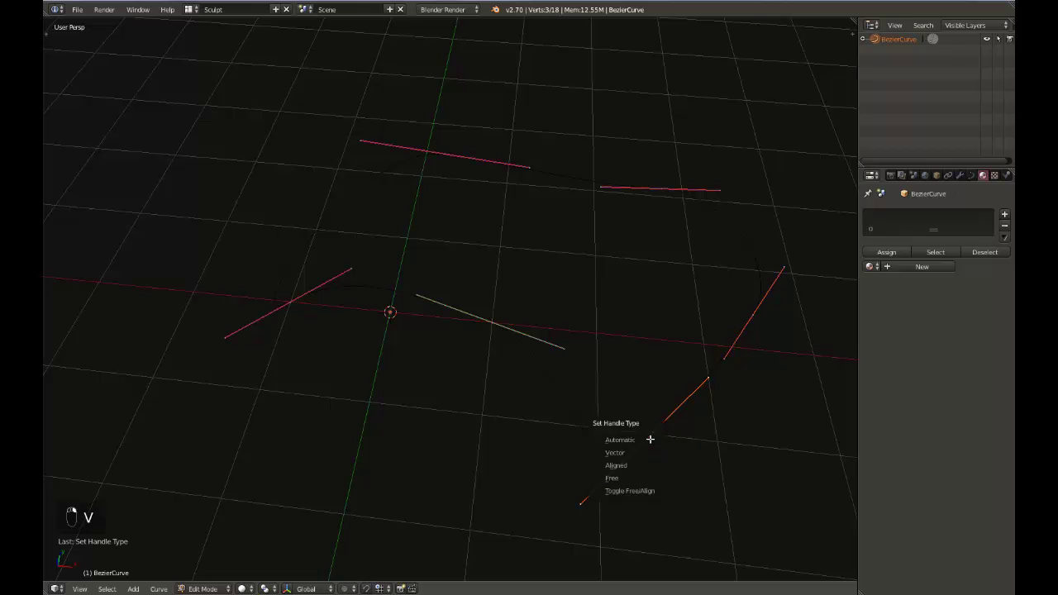
{"action": "left_click", "coordinate": [634, 440]}
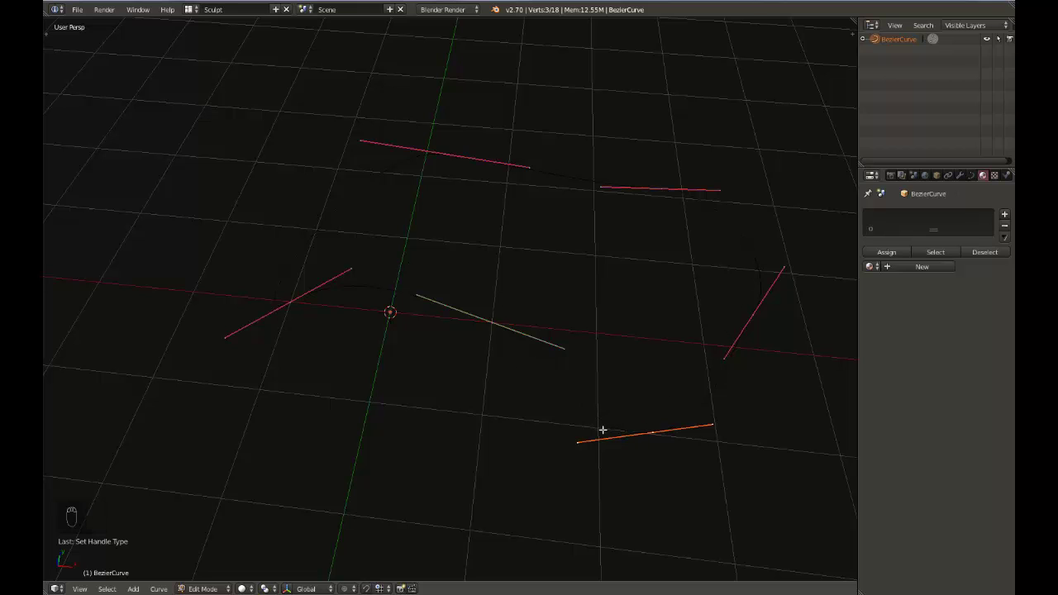
- Set the front control point's handle type to Vector and try moving the handle facing the previous control point
{"action": "key", "text": "v"}
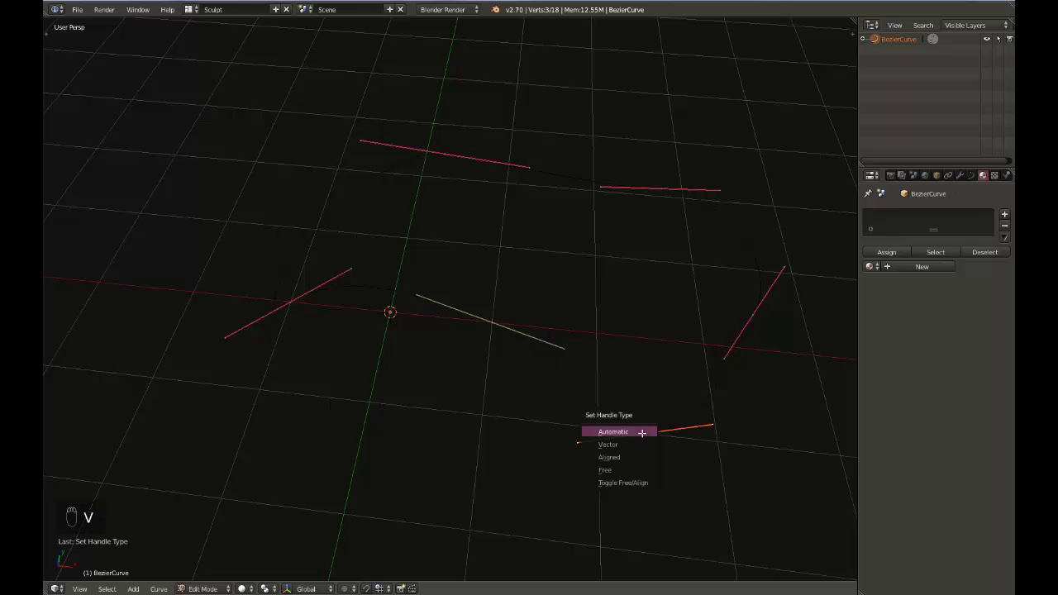
{"action": "left_click", "coordinate": [633, 445]}
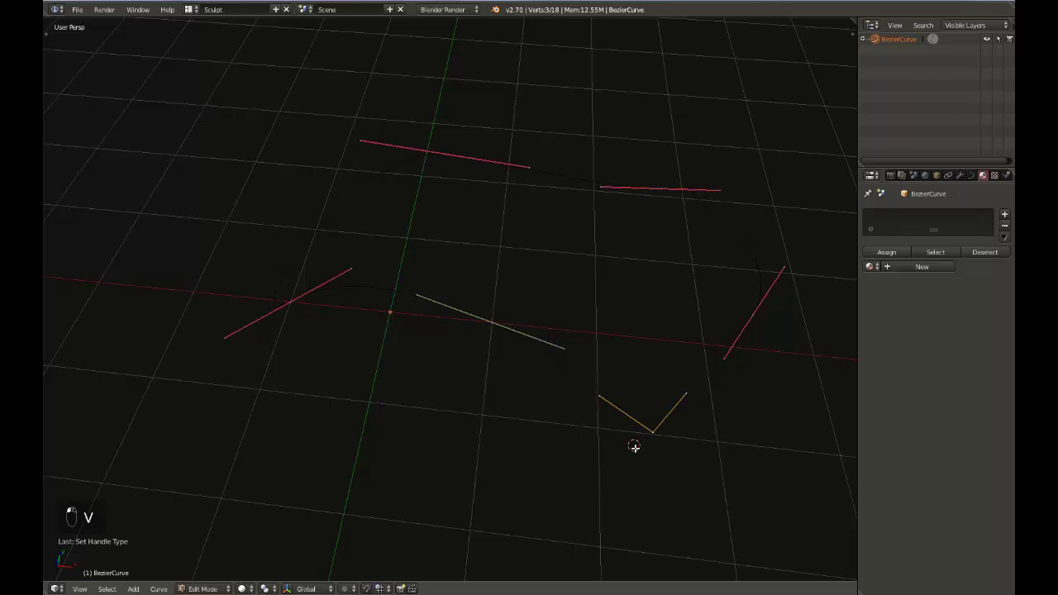
{"action": "middle_click_drag", "start_coordinate": [641, 438], "coordinate": [566, 362]}
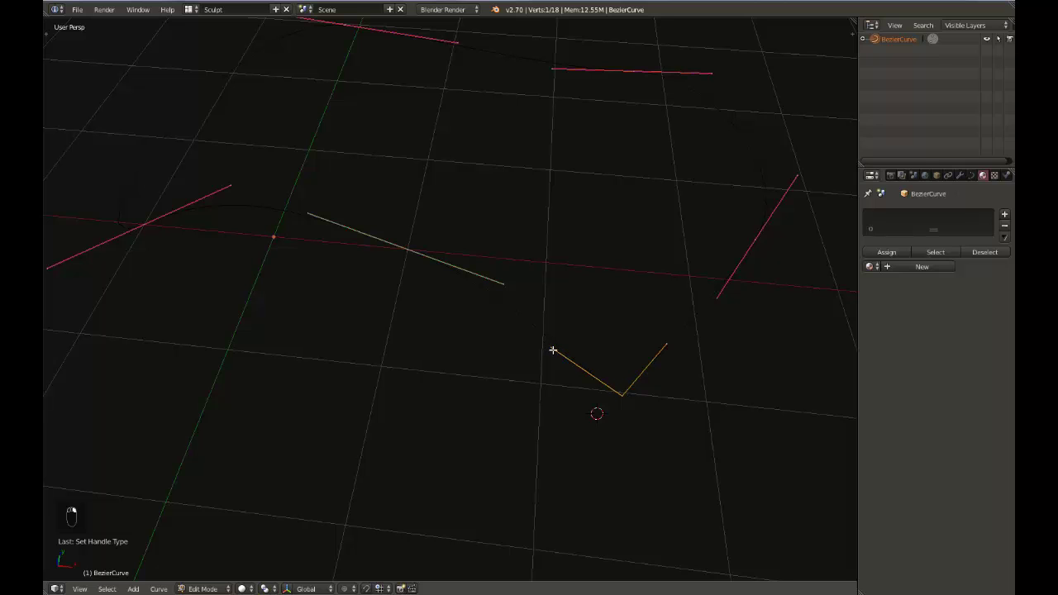
{"action": "key", "text": "g"}
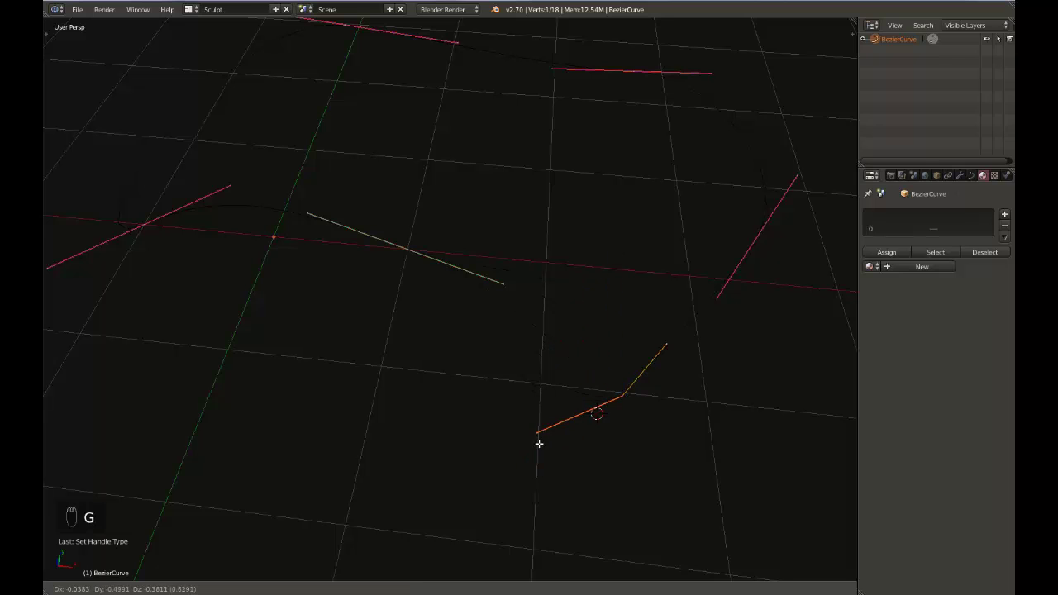
{"action": "left_click", "coordinate": [554, 357]}
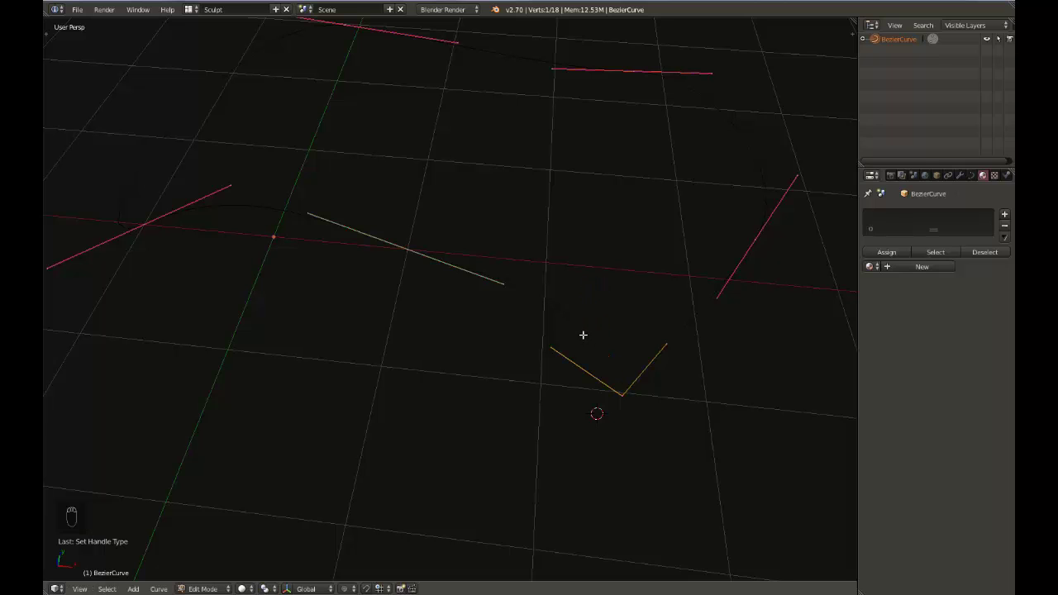
{"action": "key", "text": "g"}
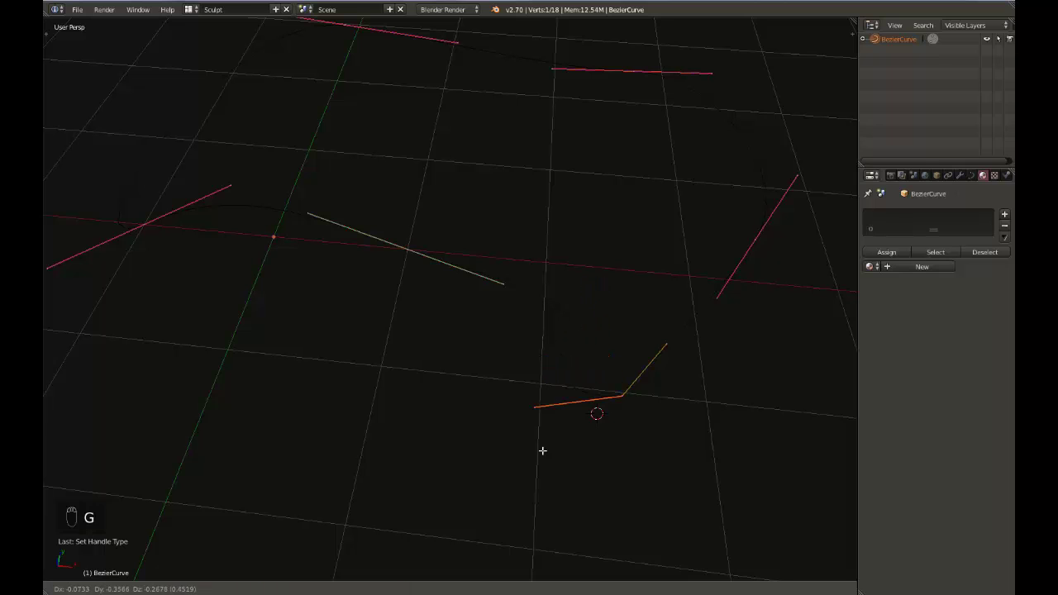
{"action": "right_click", "coordinate": [582, 384]}
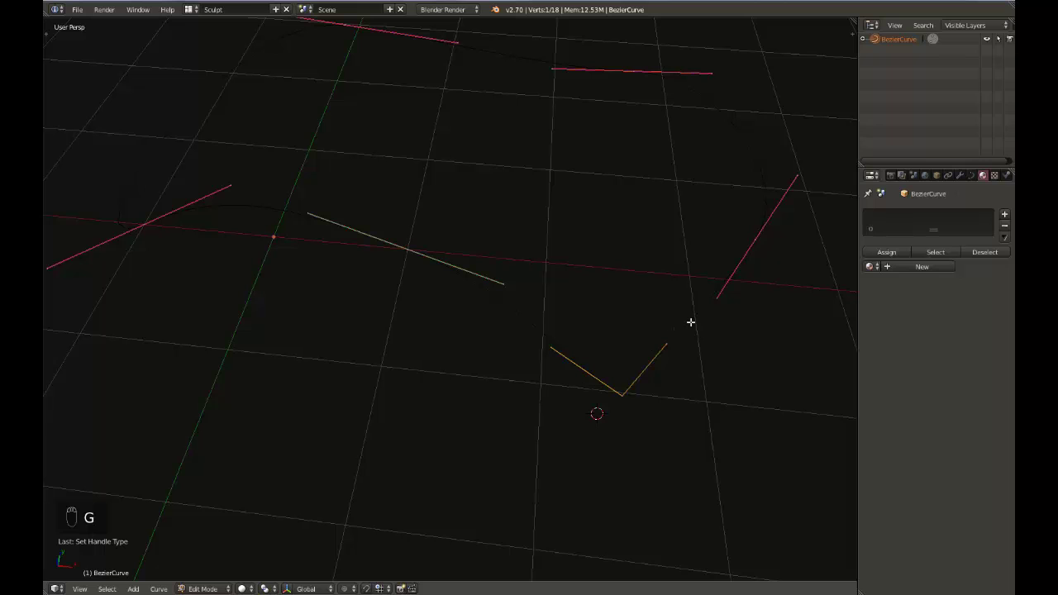
{"action": "right_click", "coordinate": [549, 349]}
{"action": "key", "text": "g"}
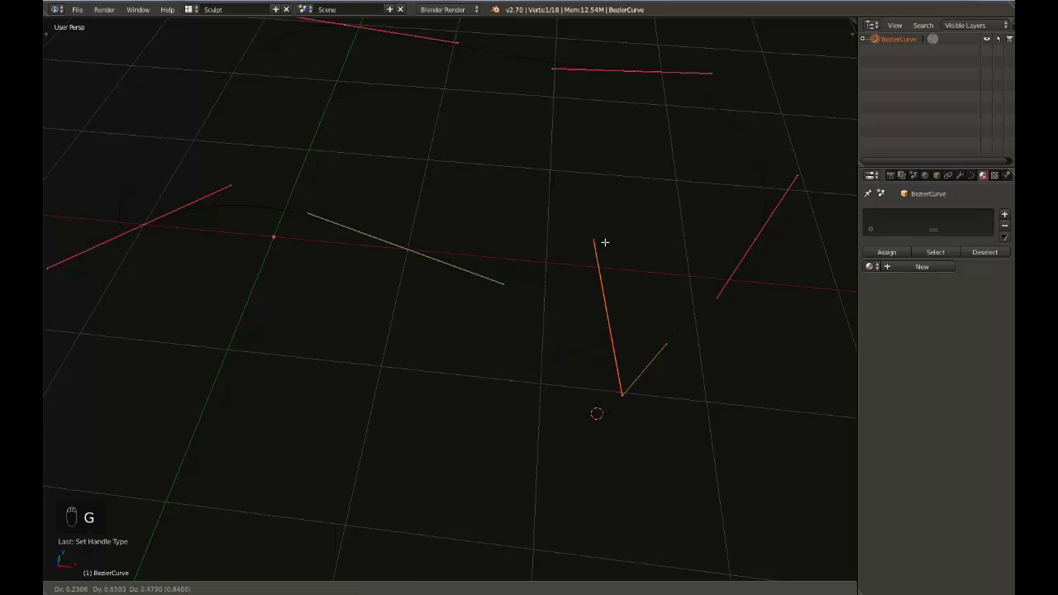
{"action": "right_click", "coordinate": [583, 289]}
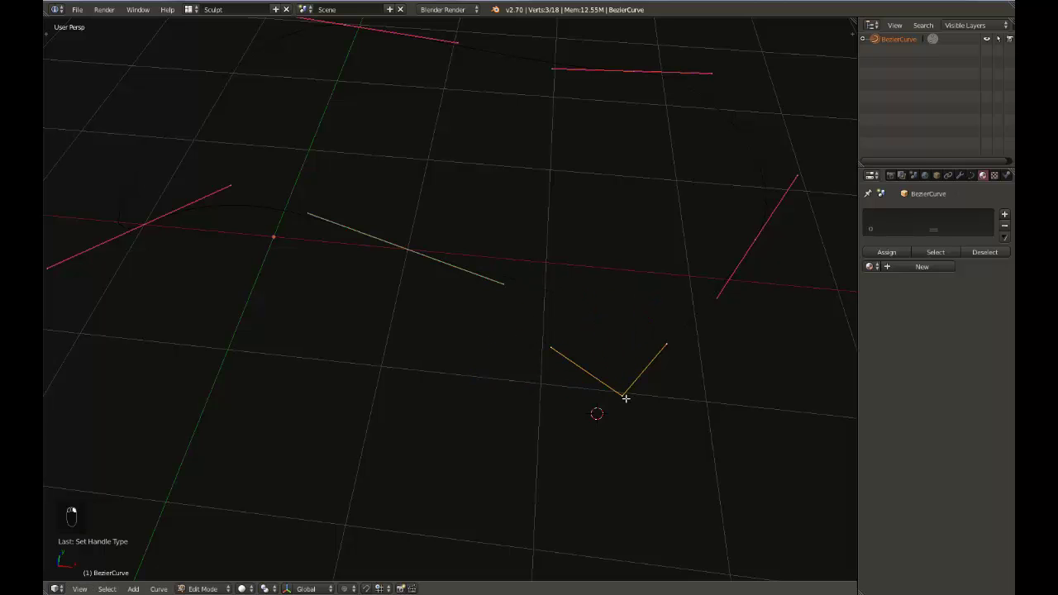
- Switch the front control point's handle type to Aligned and back to Automatic
{"action": "key", "text": "v"}
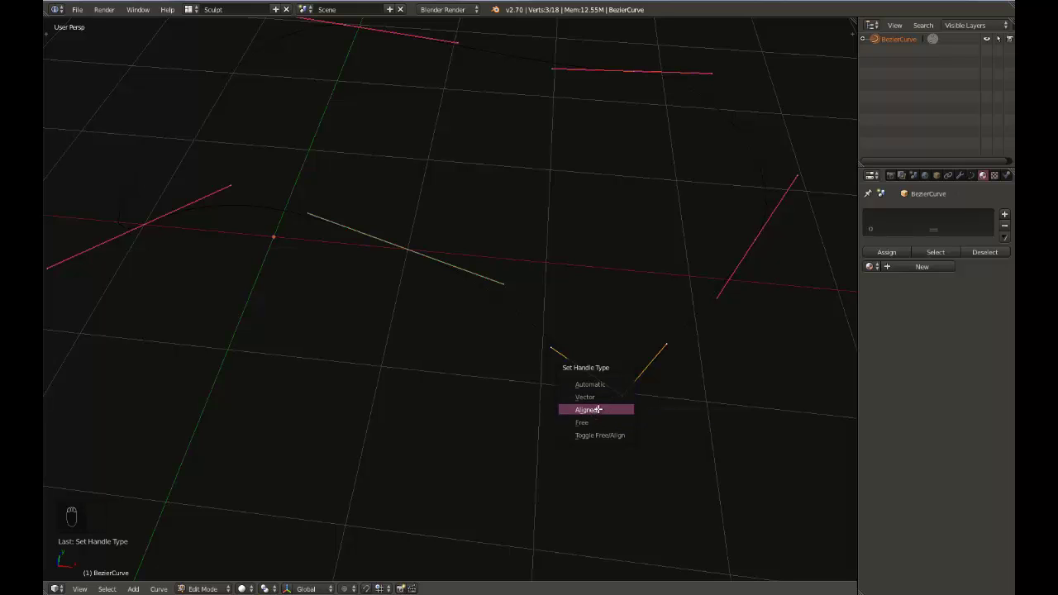
{"action": "left_click", "coordinate": [597, 409]}
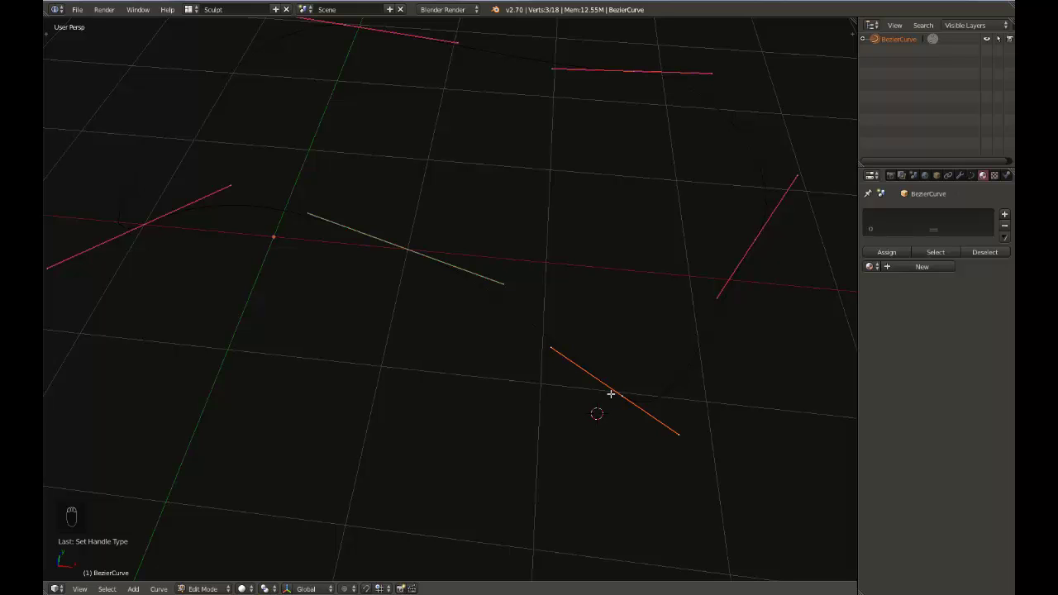
{"action": "key", "text": "v"}
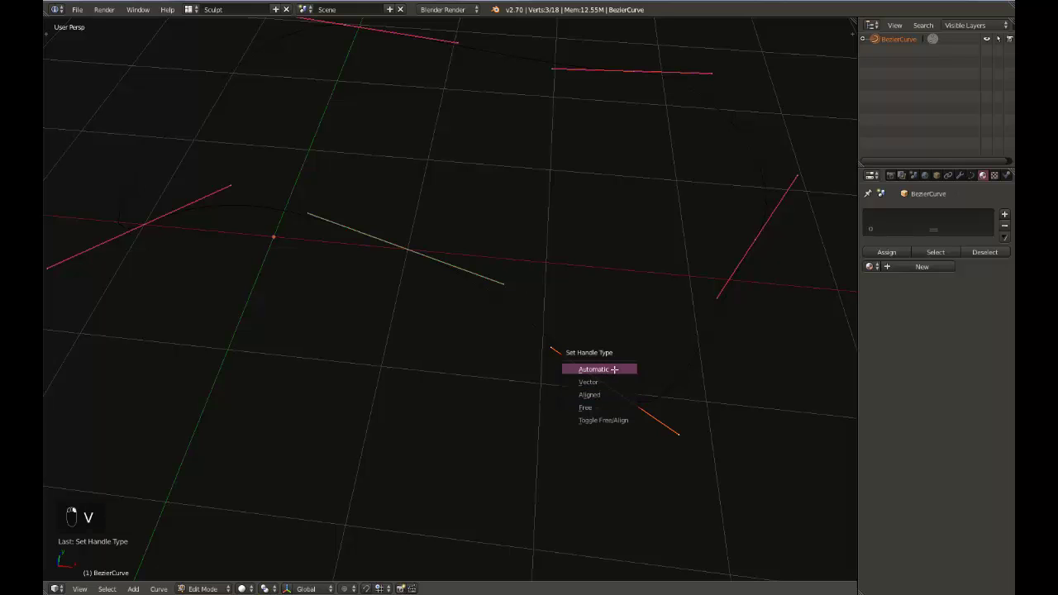
{"action": "left_click", "coordinate": [615, 372]}
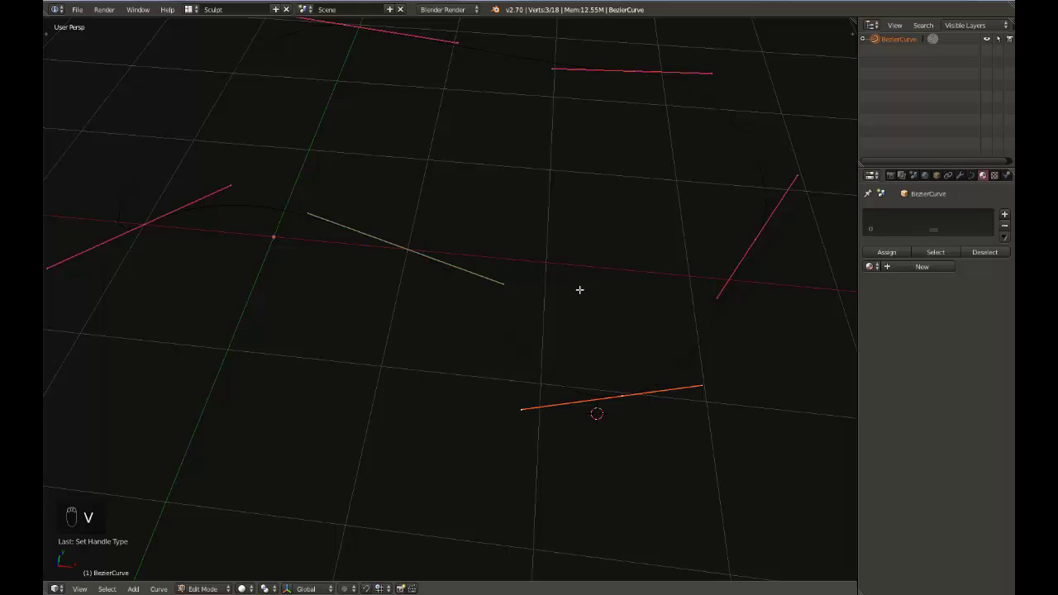
{"action": "key", "text": "v"}
{"action": "scroll", "coordinate": [592, 354], "scroll_direction": "down", "scroll_amount": 1}
{"action": "scroll", "coordinate": [592, 354], "scroll_direction": "down", "scroll_amount": 1}
{"action": "middle_click_drag", "start_coordinate": [563, 288], "coordinate": [576, 343], "text": "shift"}
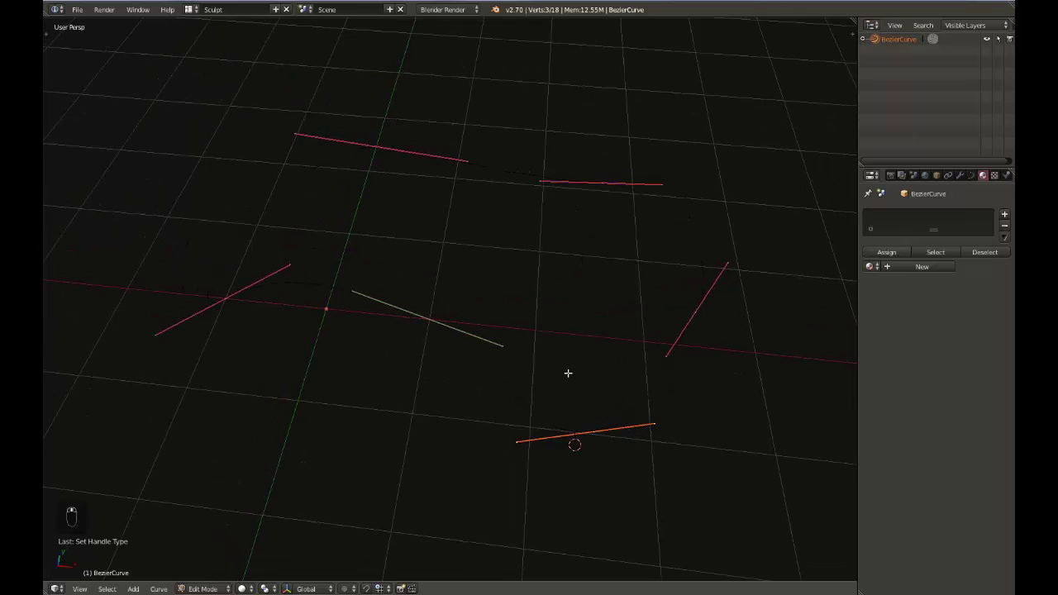
- Duplicate the control point on the positive X axis and place the copy slightly behind the original
{"action": "scroll", "coordinate": [566, 351], "scroll_direction": "down", "scroll_amount": 1}
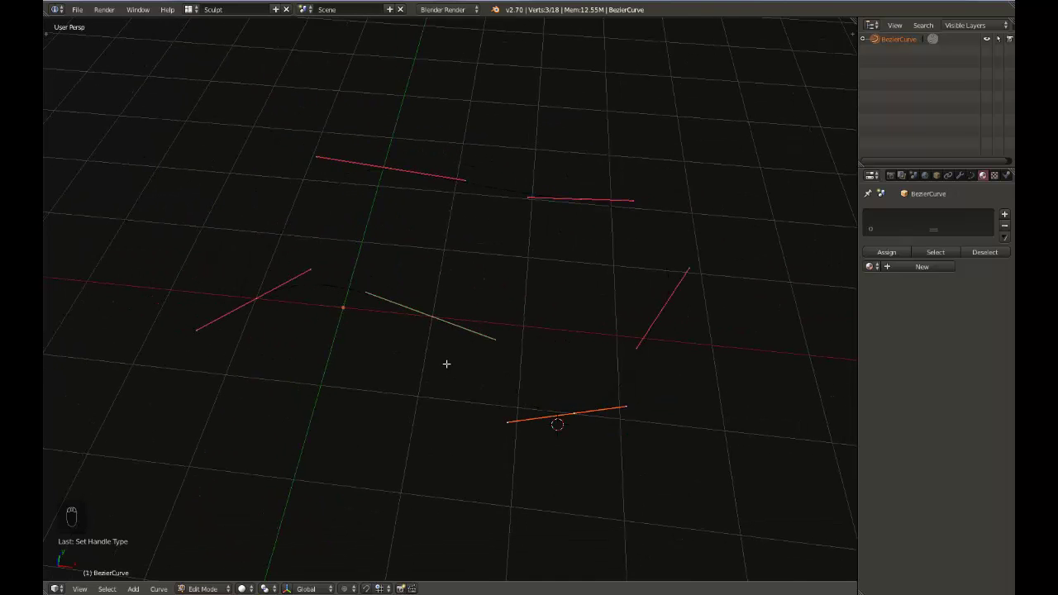
{"action": "middle_click_drag", "start_coordinate": [444, 351], "coordinate": [444, 340], "text": "shift"}
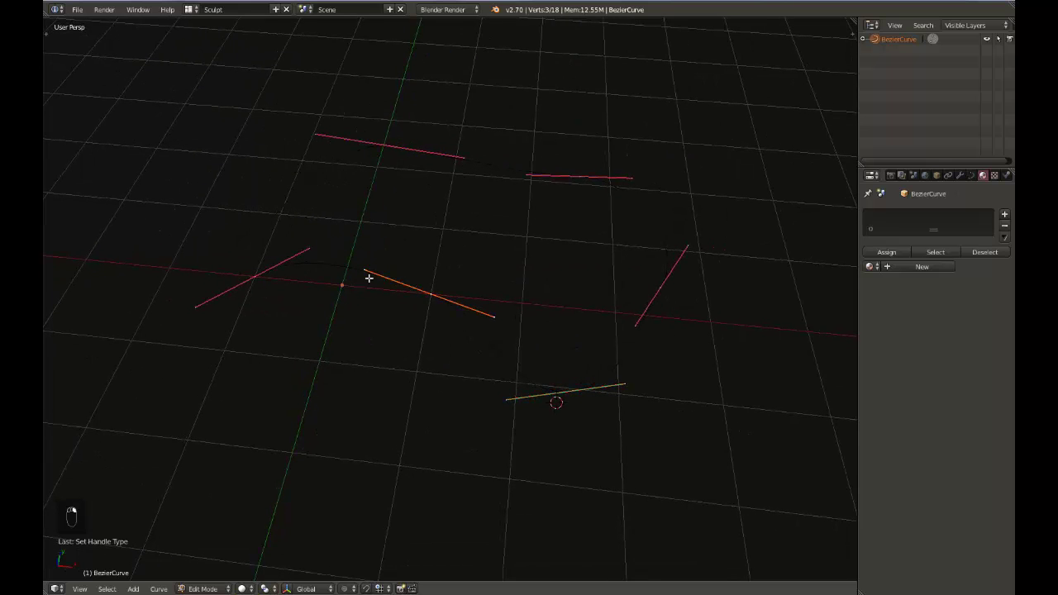
{"action": "right_click", "coordinate": [258, 277]}
{"action": "right_click", "coordinate": [432, 292]}
{"action": "key", "text": "ctrl+i"}
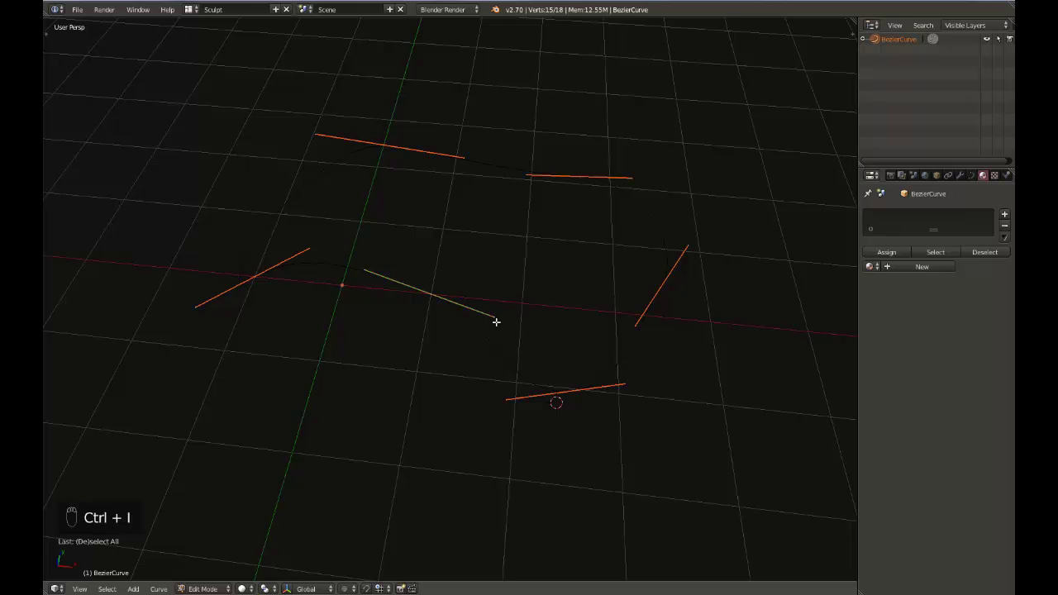
{"action": "right_click", "coordinate": [426, 289]}
{"action": "left_click", "coordinate": [471, 244]}
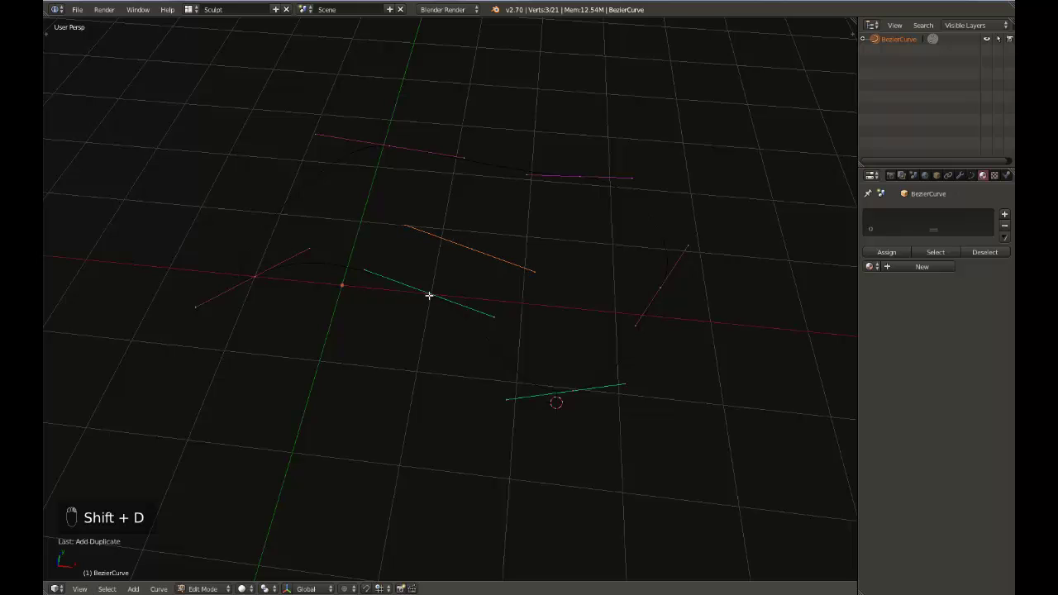
- Select all points linked to the original curve and delete them, keeping only the duplicated control point
{"action": "right_click", "coordinate": [434, 294]}
{"action": "key", "text": "l"}
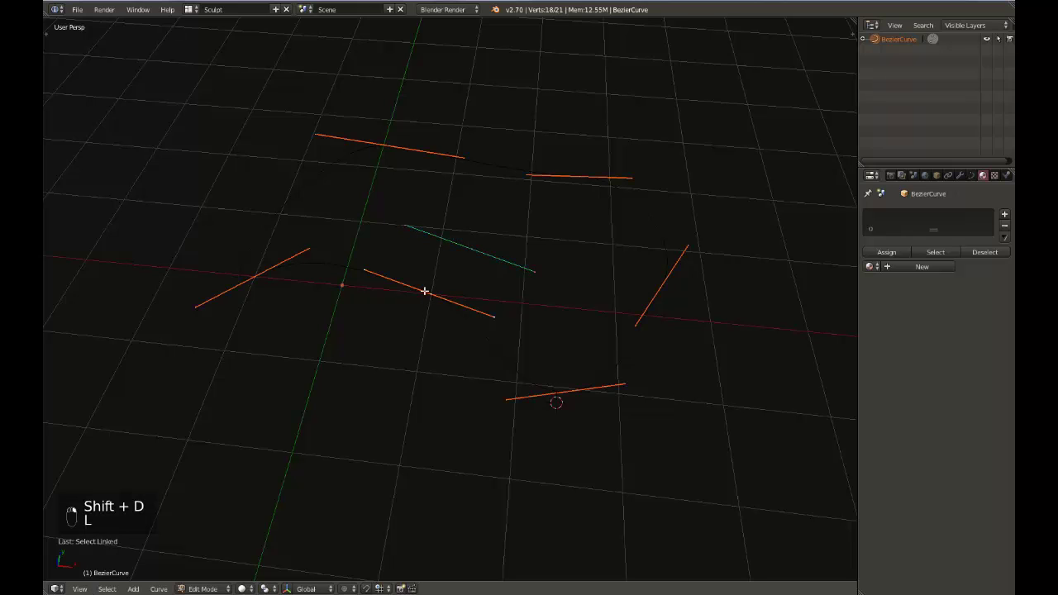
{"action": "key", "text": "x"}
{"action": "left_click", "coordinate": [420, 293]}
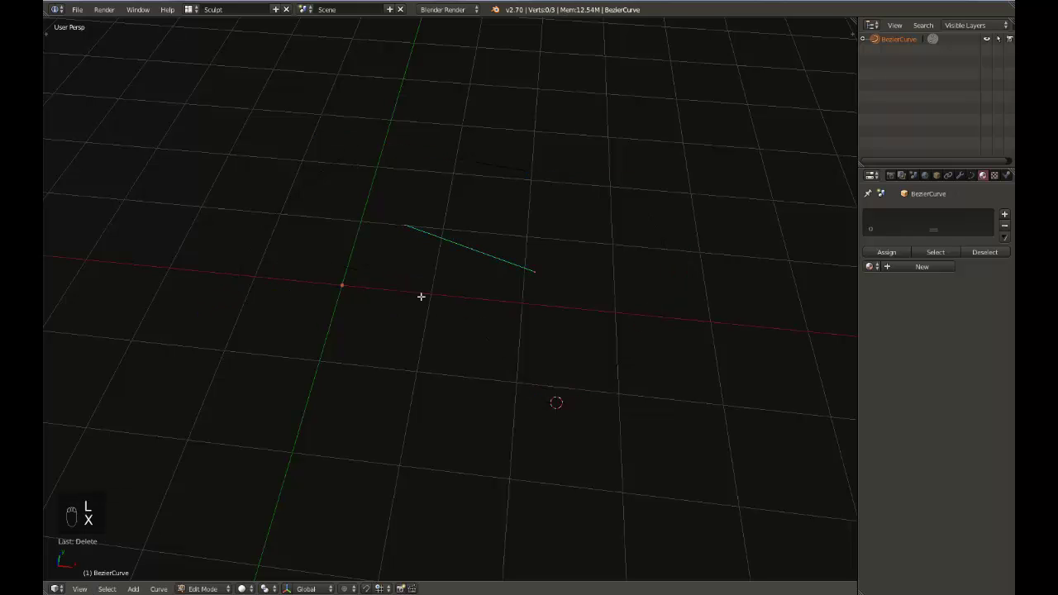
- Extend the duplicated control point with four more points in a clockwise arc
{"action": "right_click", "coordinate": [470, 250]}
{"action": "middle_click_drag", "start_coordinate": [482, 256], "coordinate": [472, 295], "text": "shift"}
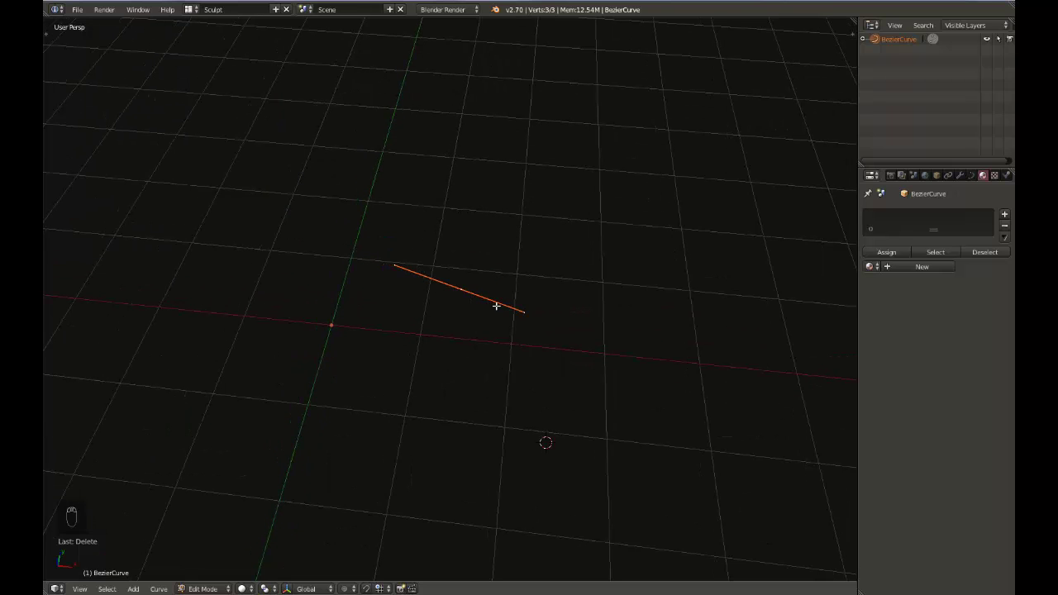
{"action": "left_click", "coordinate": [527, 213], "text": "ctrl"}
{"action": "left_click", "coordinate": [620, 257], "text": "ctrl"}
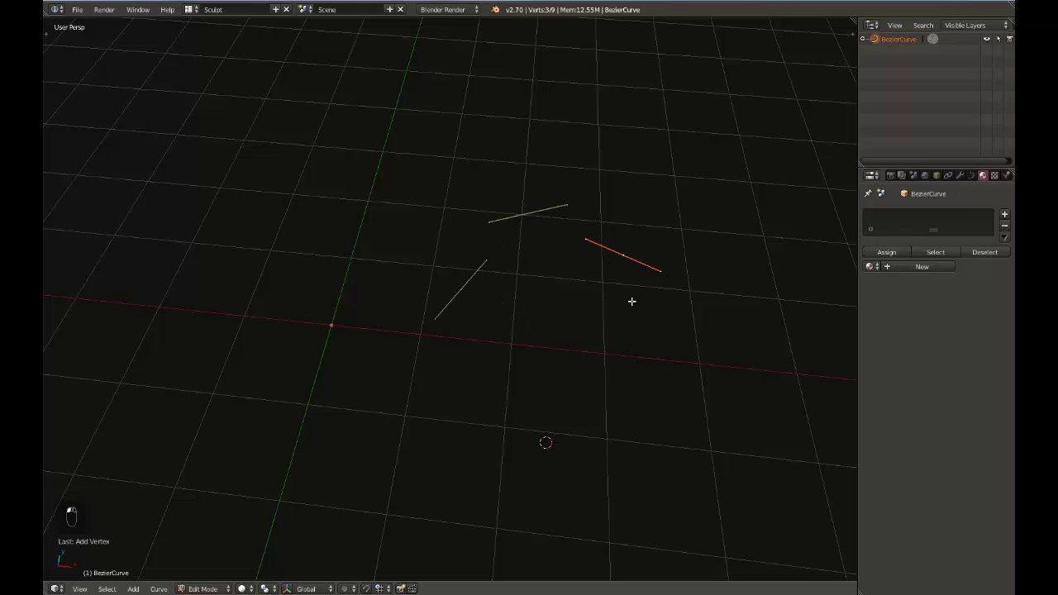
{"action": "left_click", "coordinate": [644, 351], "text": "ctrl"}
{"action": "left_click", "coordinate": [561, 427], "text": "ctrl"}
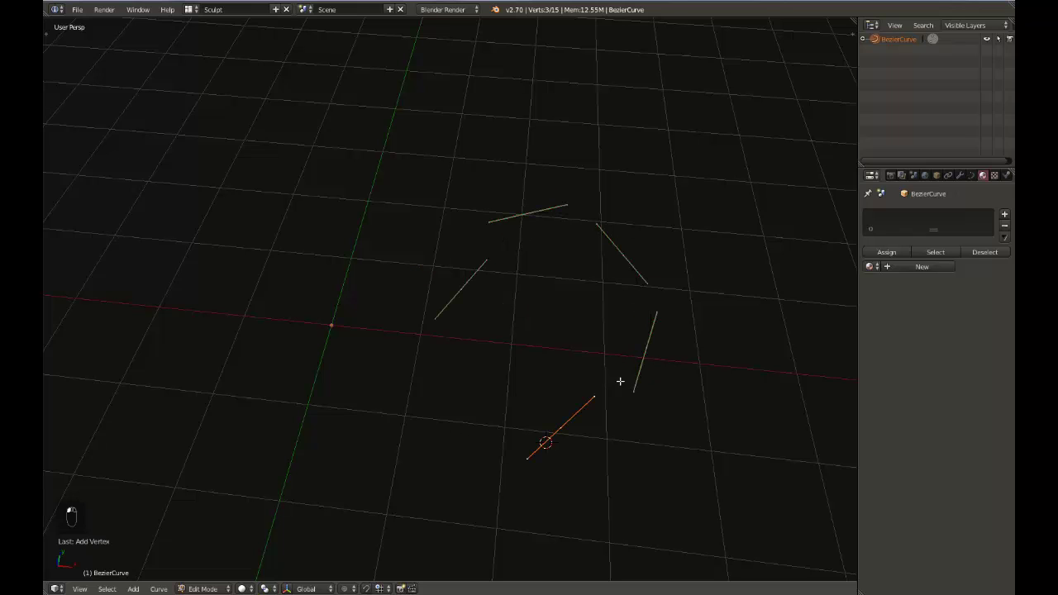
- Undo the four points added to the duplicated control point
{"action": "key", "text": "ctrl+z"}
{"action": "key", "text": "ctrl+z"}
{"action": "key", "text": "ctrl+z"}
{"action": "key", "text": "ctrl+z"}
{"action": "key", "text": "ctrl+z"}
{"action": "key", "text": "ctrl+z"}
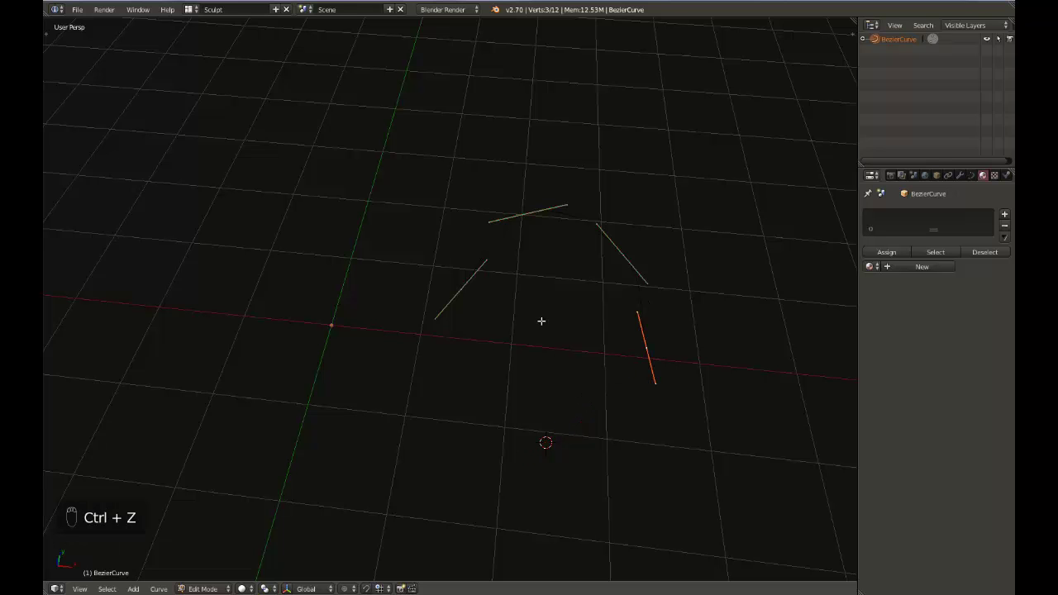
- Switch the viewport to the top orthographic view
{"action": "key", "text": "KP_7"}
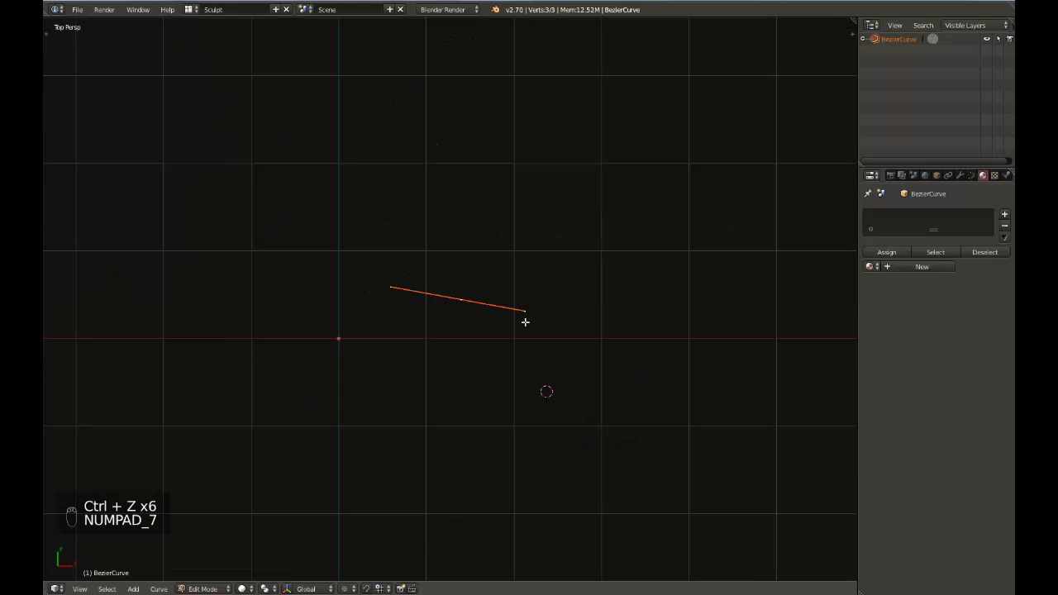
{"action": "key", "text": "KP_5"}
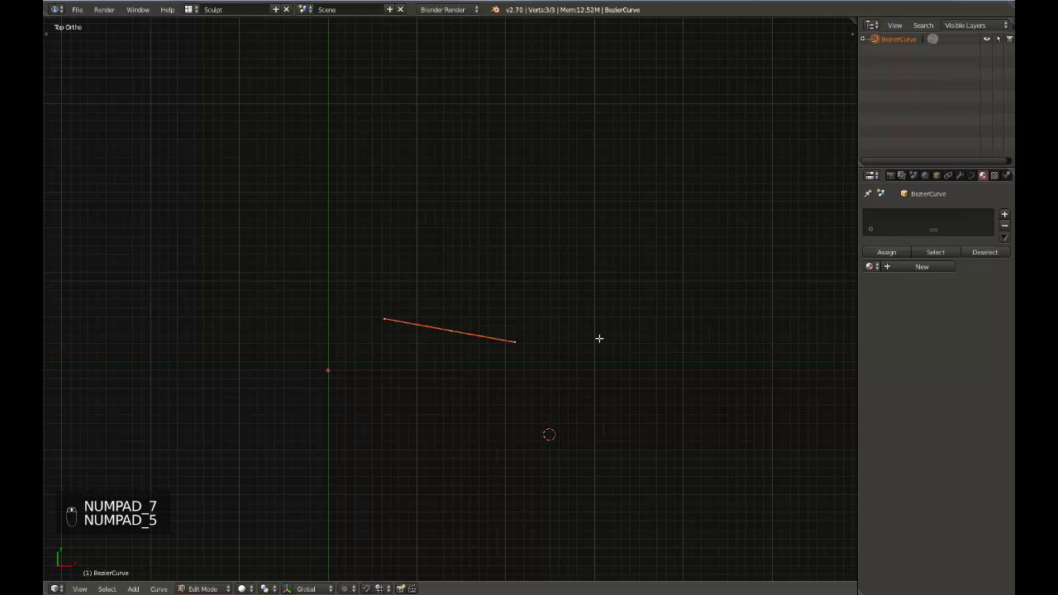
- Extend the Automatic-handle control point with seven points in a rounded loop that curls inward
{"action": "left_click", "coordinate": [622, 309], "text": "ctrl"}
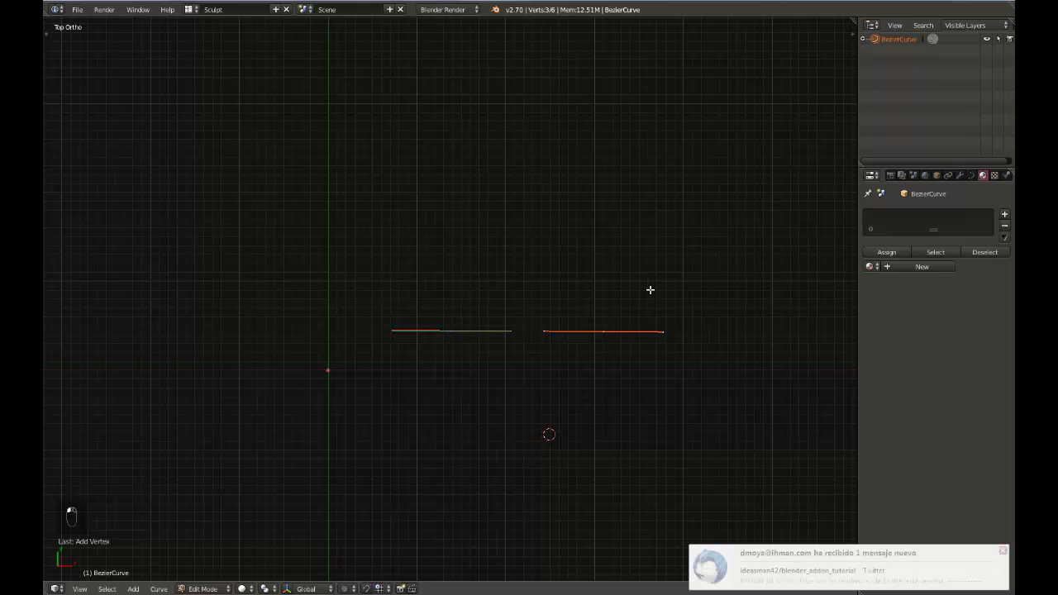
{"action": "left_click", "coordinate": [1003, 552]}
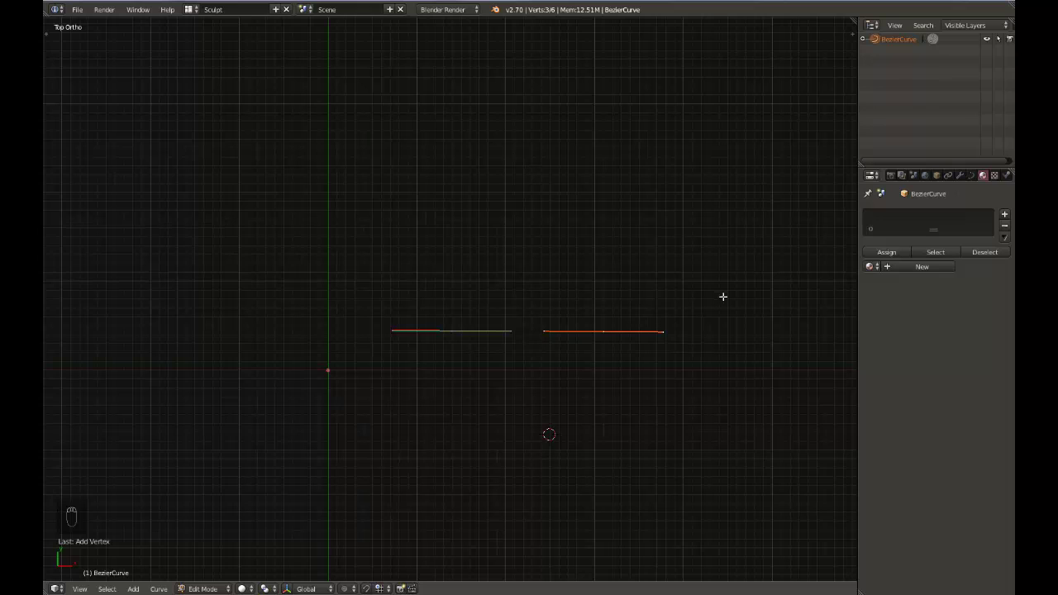
{"action": "left_click", "coordinate": [720, 296], "text": "ctrl"}
{"action": "left_click", "coordinate": [735, 197], "text": "ctrl"}
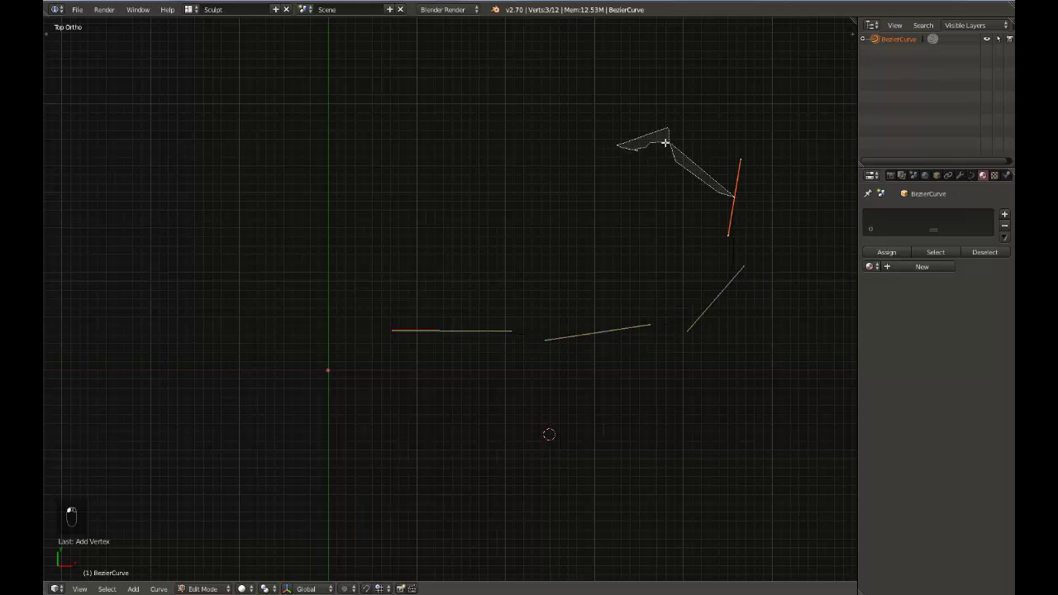
{"action": "left_click", "coordinate": [663, 173], "text": "ctrl"}
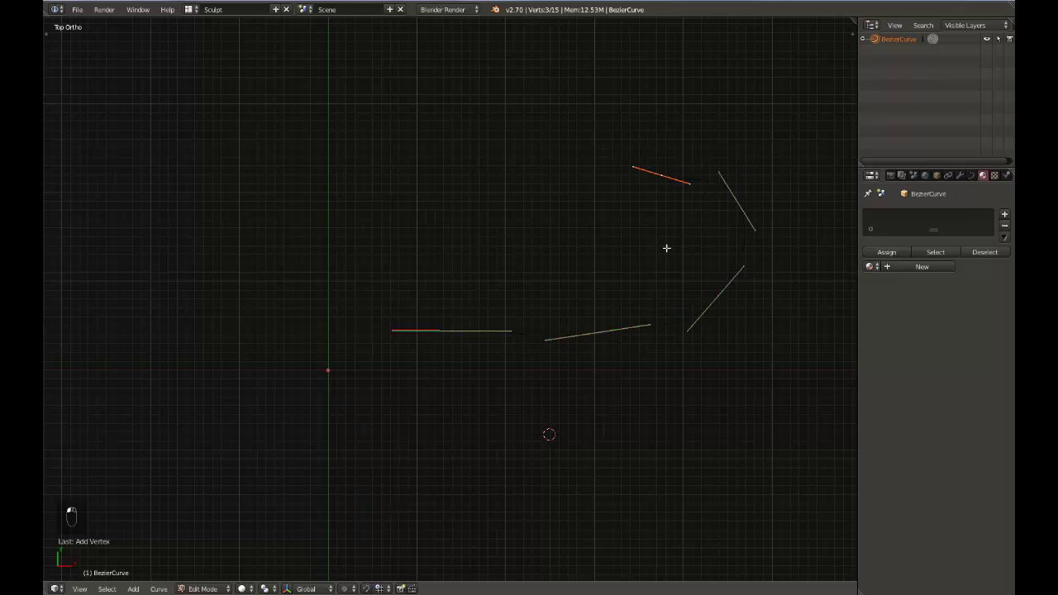
{"action": "left_click", "coordinate": [668, 281], "text": "ctrl"}
{"action": "left_click", "coordinate": [546, 287], "text": "ctrl"}
{"action": "left_click", "coordinate": [511, 205], "text": "ctrl"}
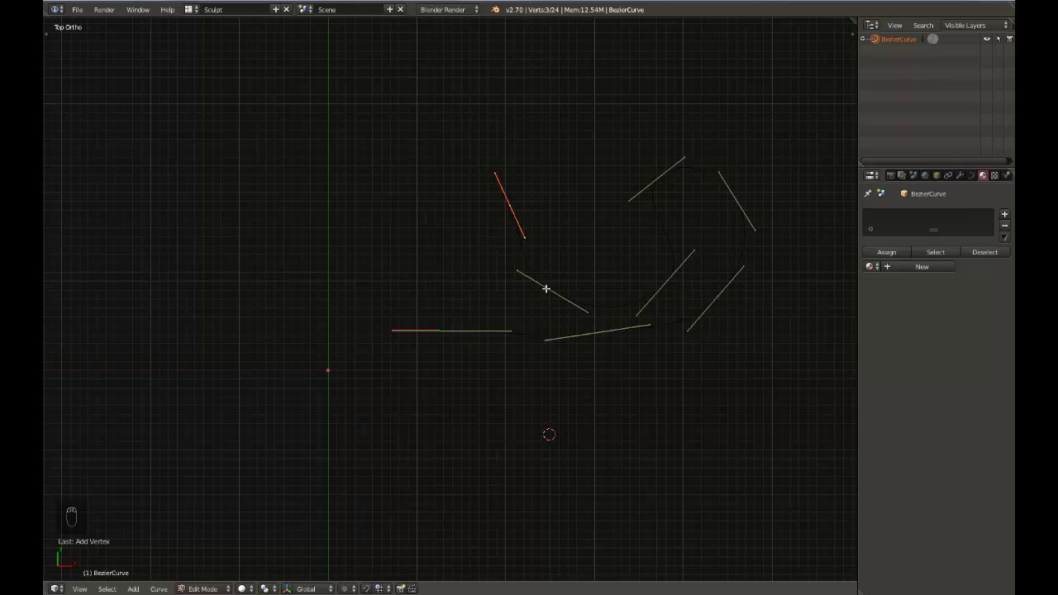
- Undo all seven points of the loop, back to the single control point
{"action": "key", "text": "ctrl+z"}
{"action": "key", "text": "ctrl+z"}
{"action": "key", "text": "ctrl+z"}
{"action": "key", "text": "ctrl+z"}
{"action": "key", "text": "ctrl+z"}
{"action": "key", "text": "ctrl+z"}
{"action": "key", "text": "ctrl+z"}
{"action": "key", "text": "ctrl+z"}
{"action": "key", "text": "ctrl+z"}
{"action": "key", "text": "ctrl+z"}
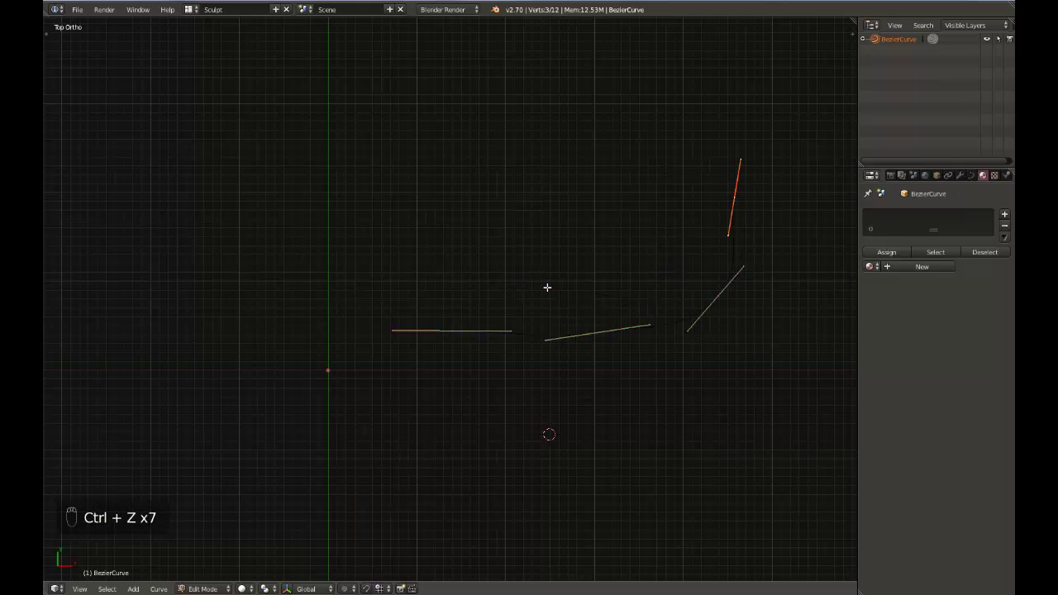
{"action": "key", "text": "ctrl+z"}
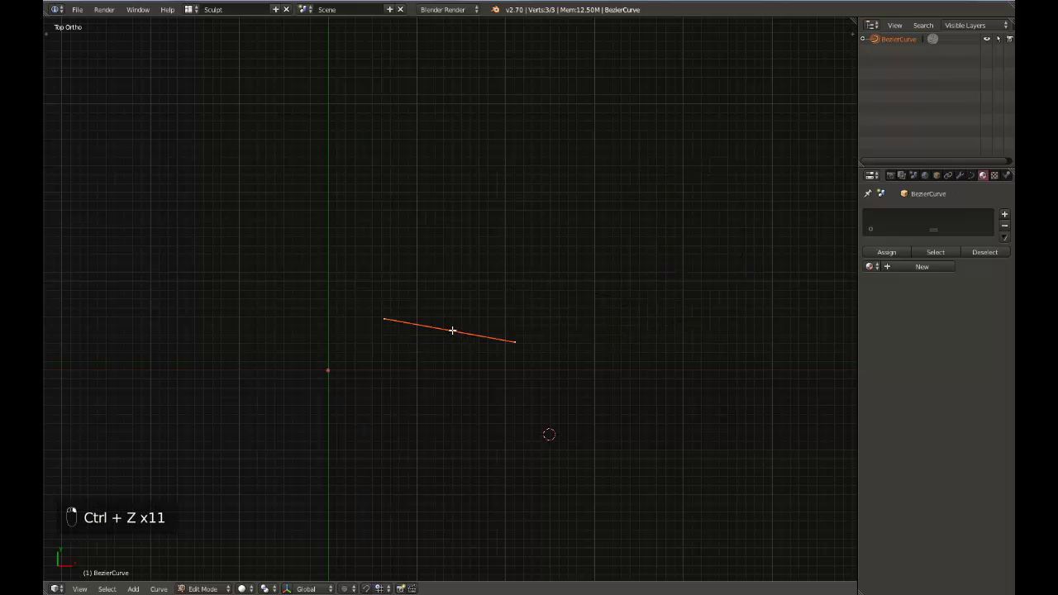
- Set the remaining control point's handle type to Vector and extend it with five points in a counterclockwise arc
{"action": "key", "text": "v"}
{"action": "left_click", "coordinate": [437, 345]}
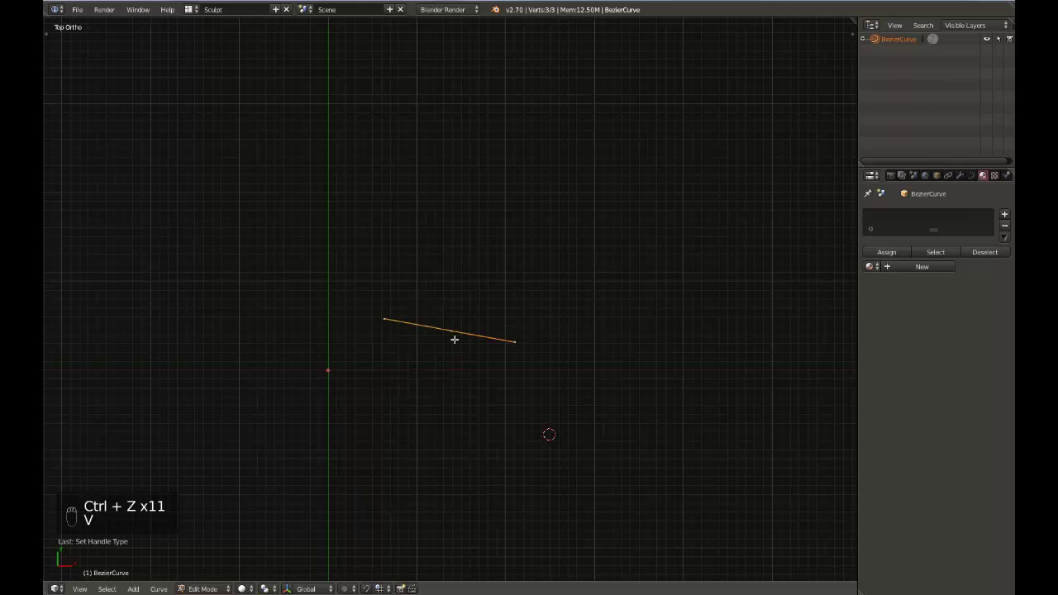
{"action": "left_click", "coordinate": [652, 335], "text": "ctrl"}
{"action": "left_click", "coordinate": [700, 278], "text": "ctrl"}
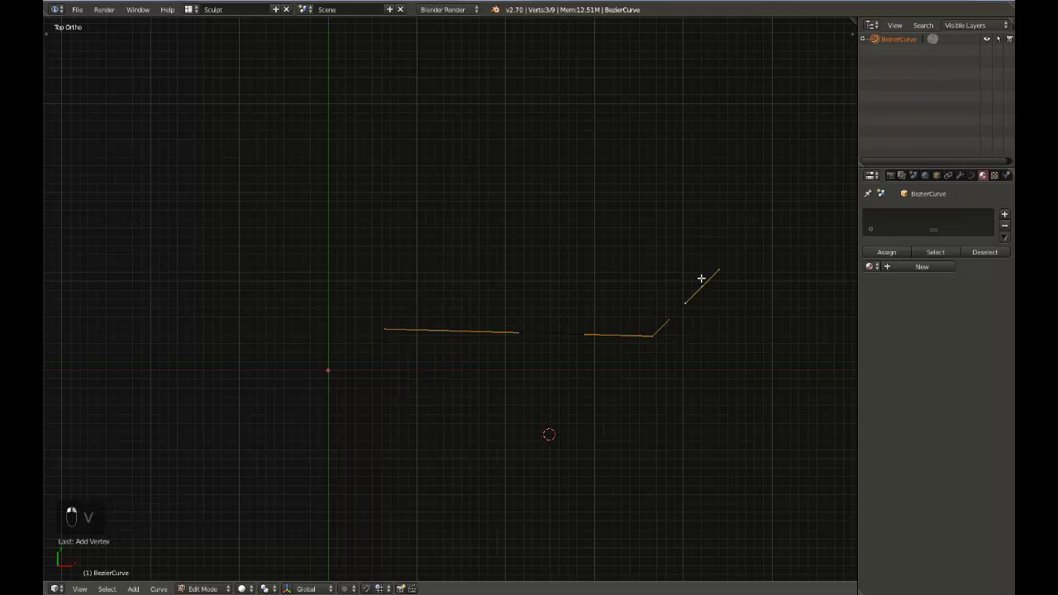
{"action": "left_click", "coordinate": [692, 204], "text": "ctrl"}
{"action": "left_click", "coordinate": [633, 124], "text": "ctrl"}
{"action": "left_click", "coordinate": [515, 156], "text": "ctrl"}
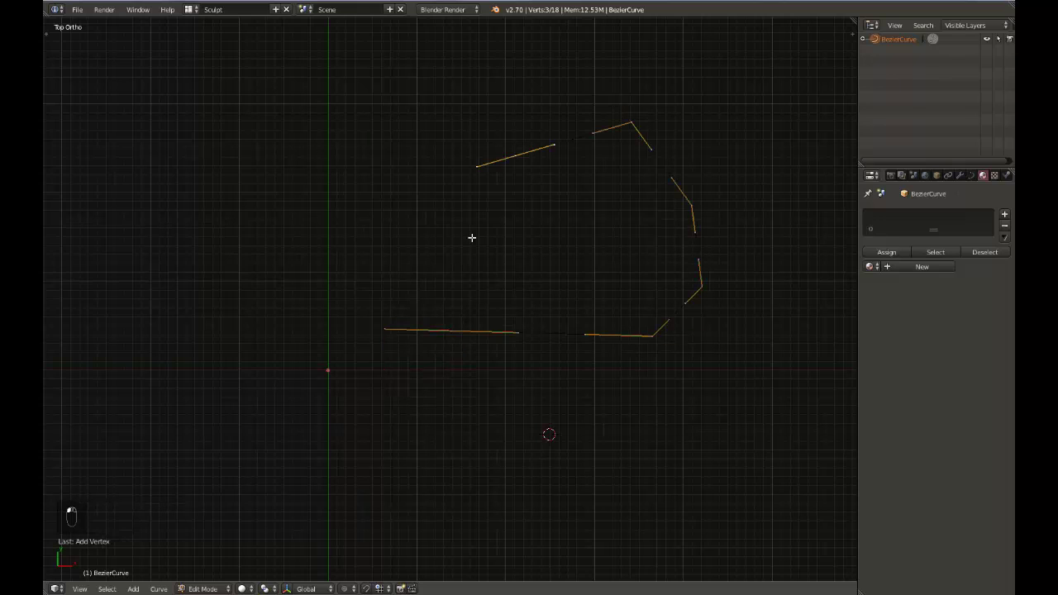
- Continue the straight-segment curve with seven points that step inward, double back and zigzag up toward the Y axis
{"action": "left_click", "coordinate": [474, 237], "text": "ctrl"}
{"action": "left_click", "coordinate": [621, 233], "text": "ctrl"}
{"action": "left_click", "coordinate": [619, 294], "text": "ctrl"}
{"action": "left_click", "coordinate": [428, 289], "text": "ctrl"}
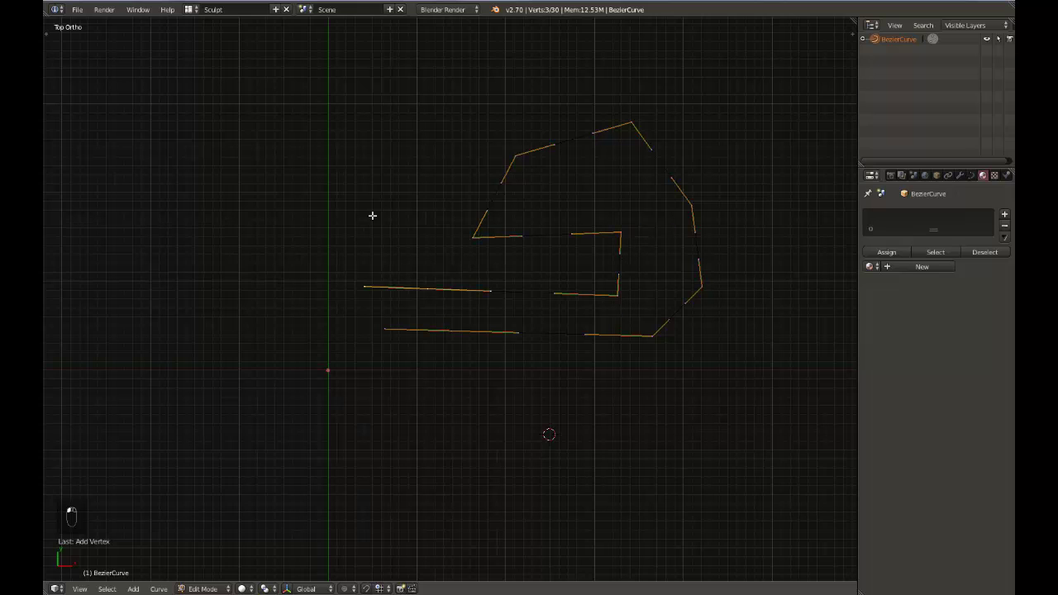
{"action": "left_click", "coordinate": [354, 180], "text": "ctrl"}
{"action": "left_click", "coordinate": [432, 125], "text": "ctrl"}
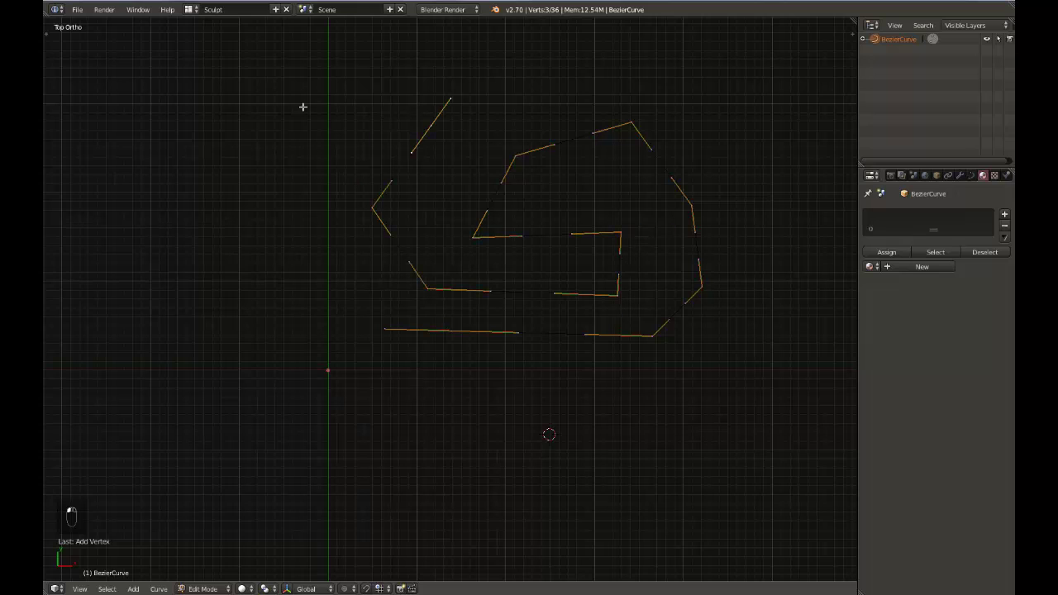
{"action": "left_click", "coordinate": [326, 89], "text": "ctrl"}
- Check the shape of the straight-segment curve in Object Mode and return to Edit Mode
{"action": "key", "text": "a"}
{"action": "key", "text": "a"}
{"action": "key", "text": "Tab"}
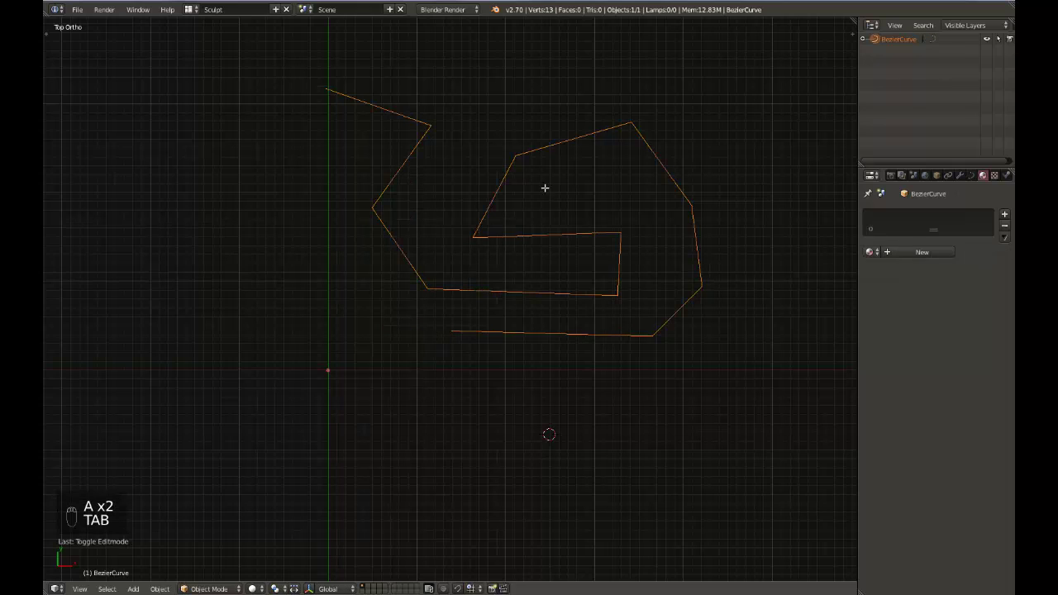
{"action": "key", "text": "Tab"}
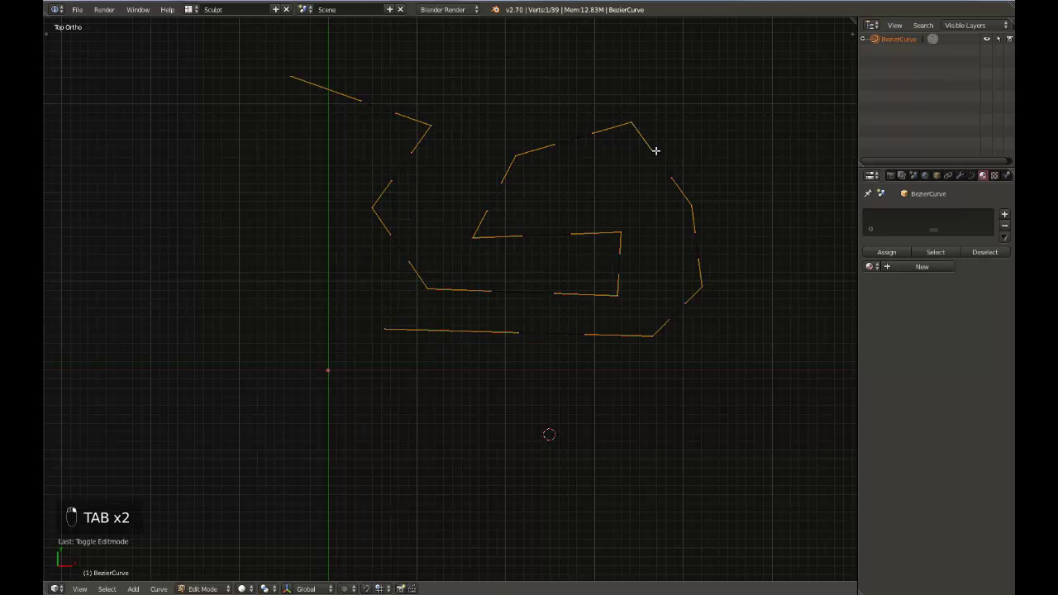
- Move both handles of the arc's topmost control point outward until they form a nearly straight line
{"action": "key", "text": "g"}
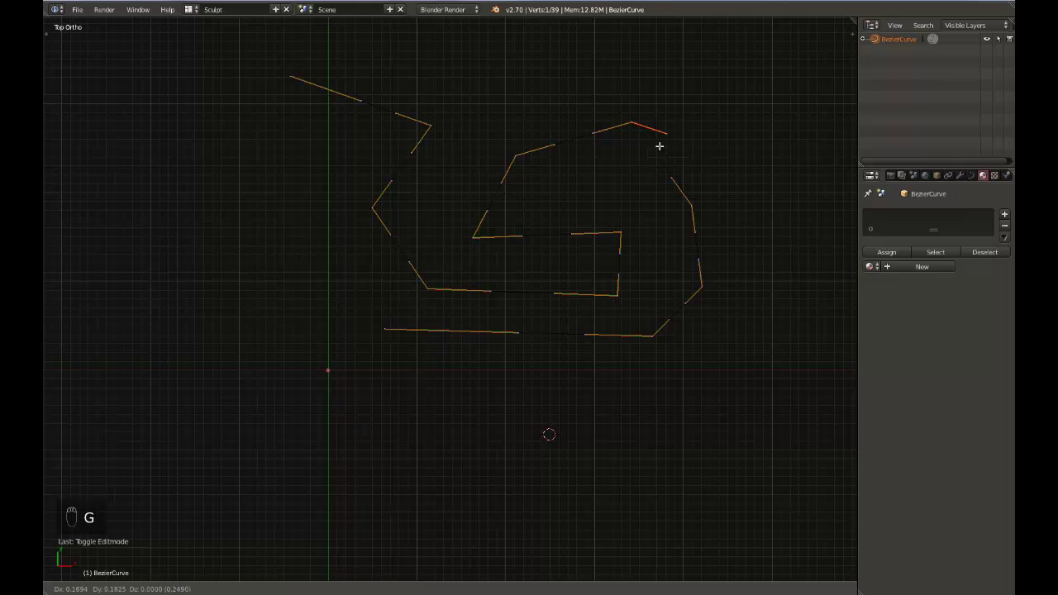
{"action": "key", "text": "g"}
{"action": "left_click", "coordinate": [666, 135]}
{"action": "key", "text": "g"}
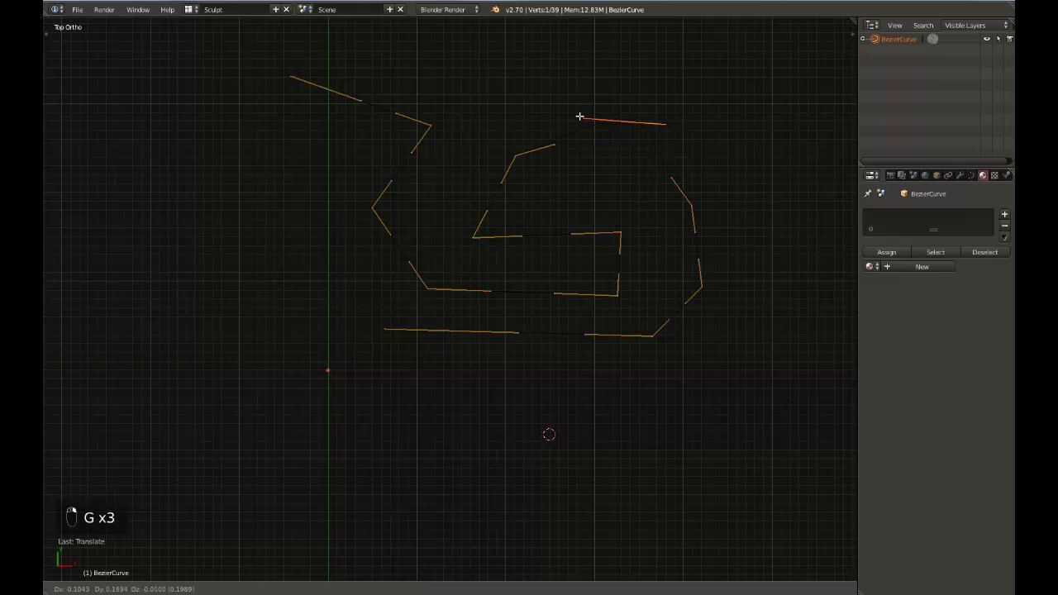
{"action": "left_click", "coordinate": [582, 118]}
- Move both handles of the next control point outward, and shift the upper handle of the inner corner point toward the Y axis
{"action": "right_click", "coordinate": [555, 143]}
{"action": "key", "text": "g"}
{"action": "left_click", "coordinate": [550, 132]}
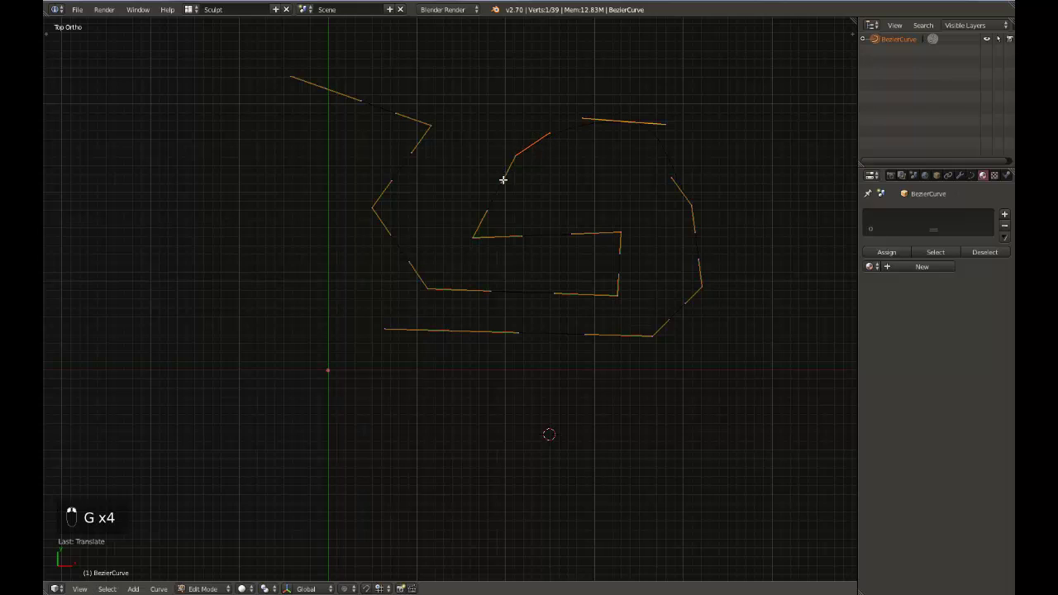
{"action": "right_click", "coordinate": [503, 179]}
{"action": "key", "text": "g"}
{"action": "left_click", "coordinate": [491, 175]}
{"action": "right_click", "coordinate": [486, 213]}
{"action": "key", "text": "g"}
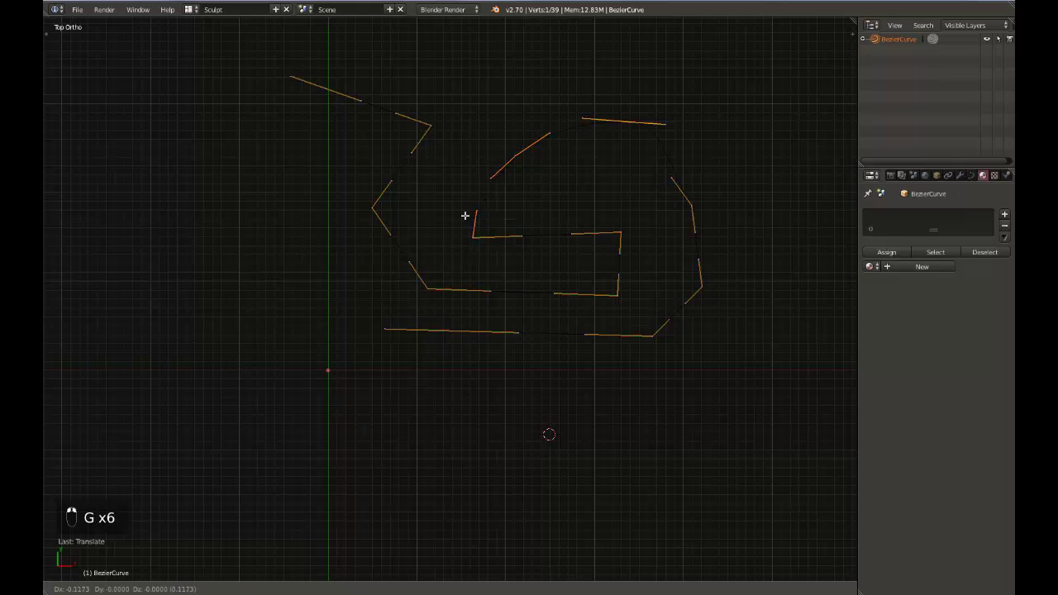
{"action": "left_click", "coordinate": [457, 215]}
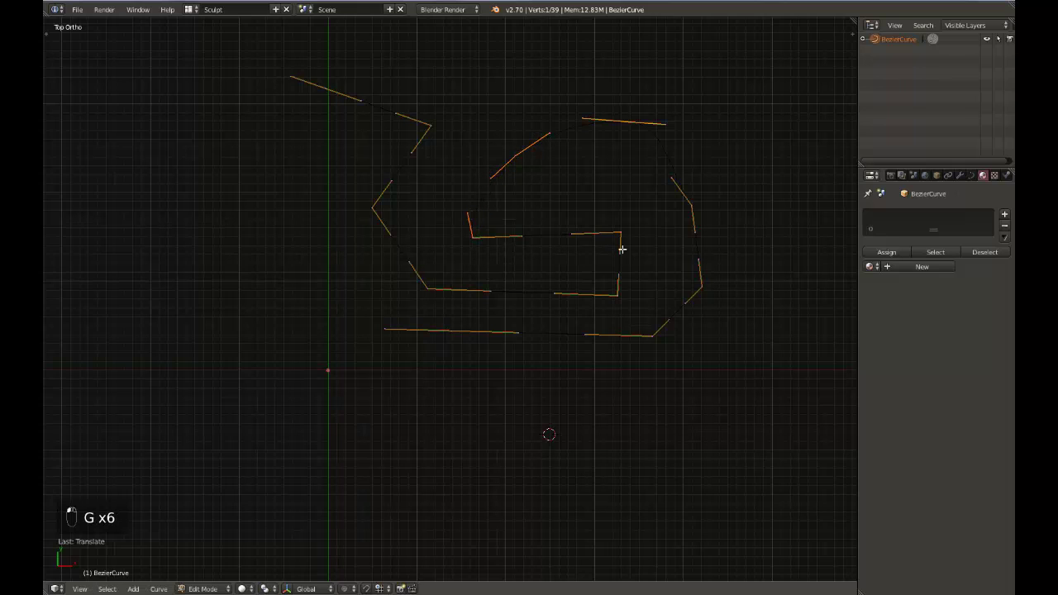
- Select the four control points along the outer arc and change their handle type to Aligned, and finally to Automatic
{"action": "right_click", "coordinate": [625, 125]}
{"action": "right_click", "coordinate": [698, 292], "text": "shift"}
{"action": "right_click", "coordinate": [515, 156], "text": "shift"}
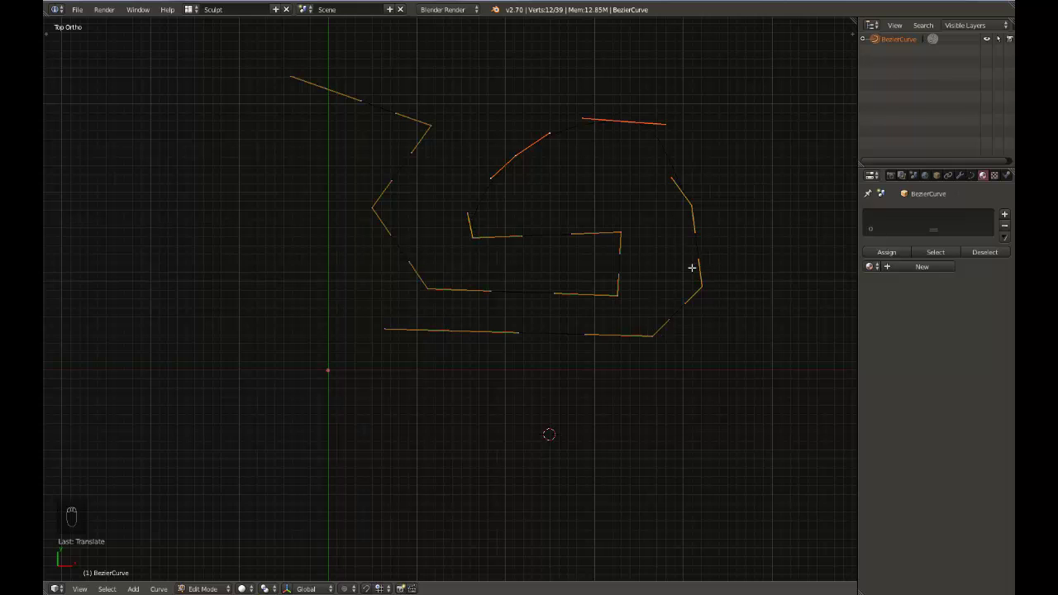
{"action": "key", "text": "v"}
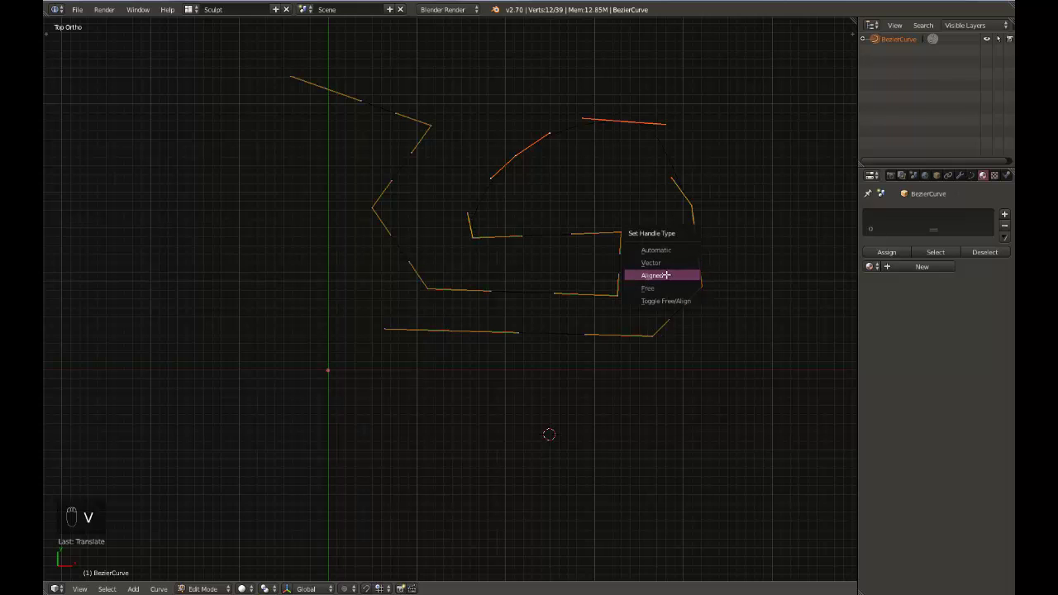
{"action": "left_click", "coordinate": [669, 276]}
{"action": "key", "text": "v"}
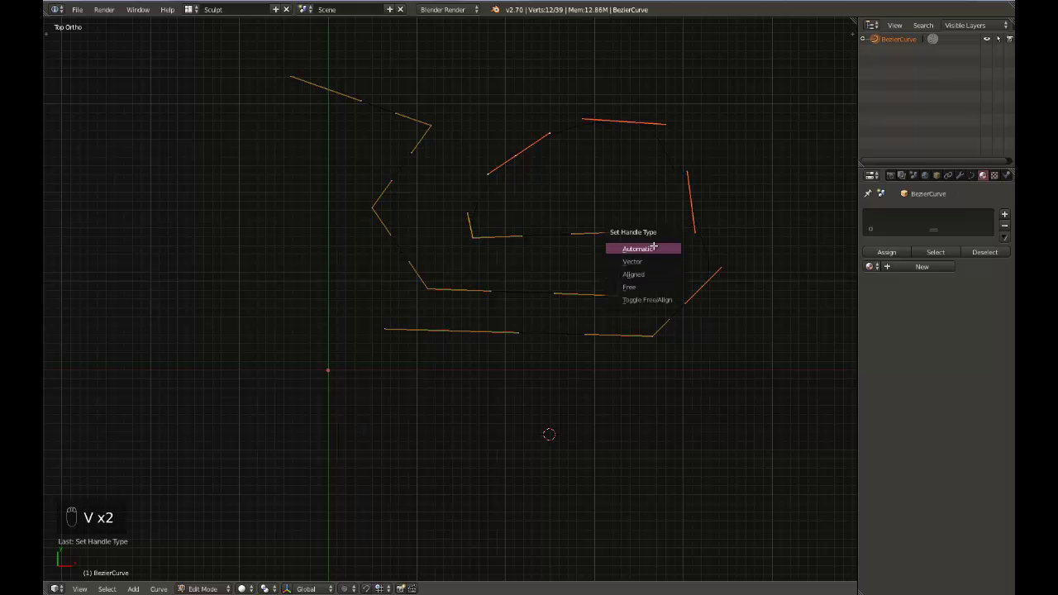
{"action": "left_click", "coordinate": [654, 248]}
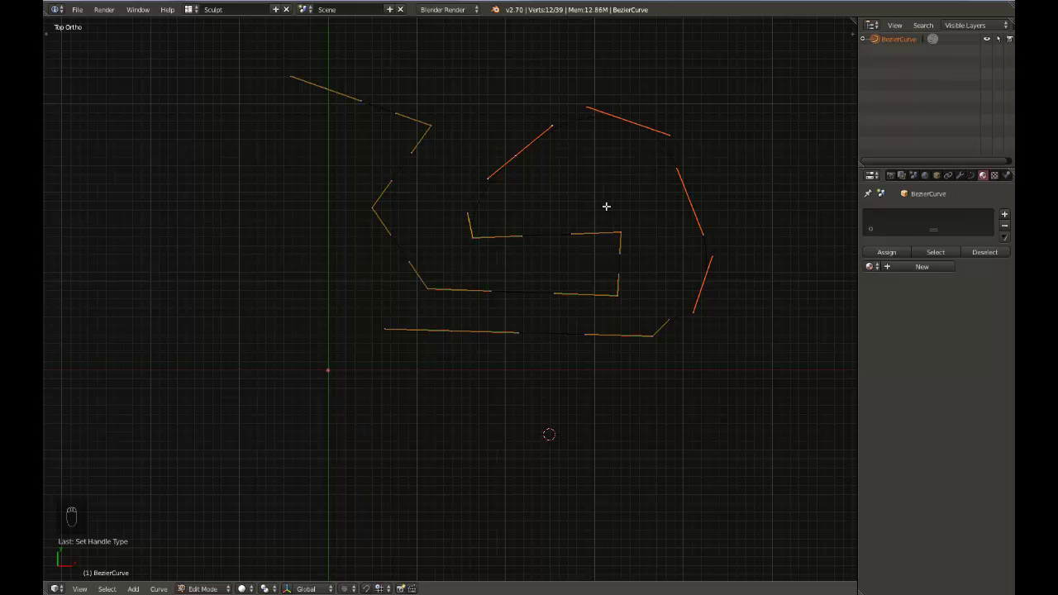
- Check the curve with its smoothed outer arc in Object Mode and return to Edit Mode
{"action": "key", "text": "Tab"}
{"action": "key", "text": "Tab"}
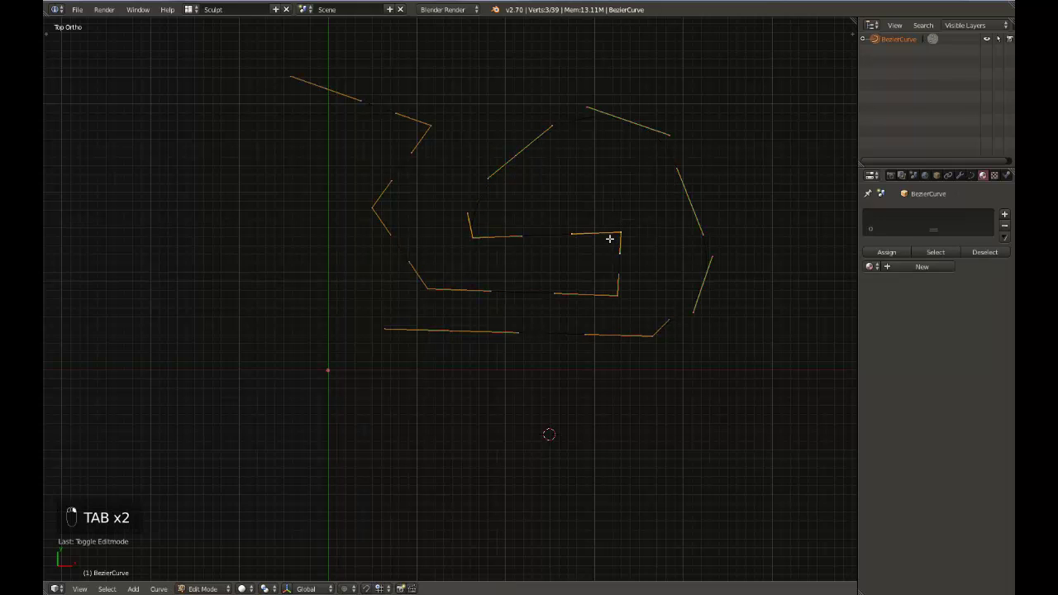
{"action": "middle_click_drag", "start_coordinate": [588, 235], "coordinate": [589, 261], "text": "shift"}
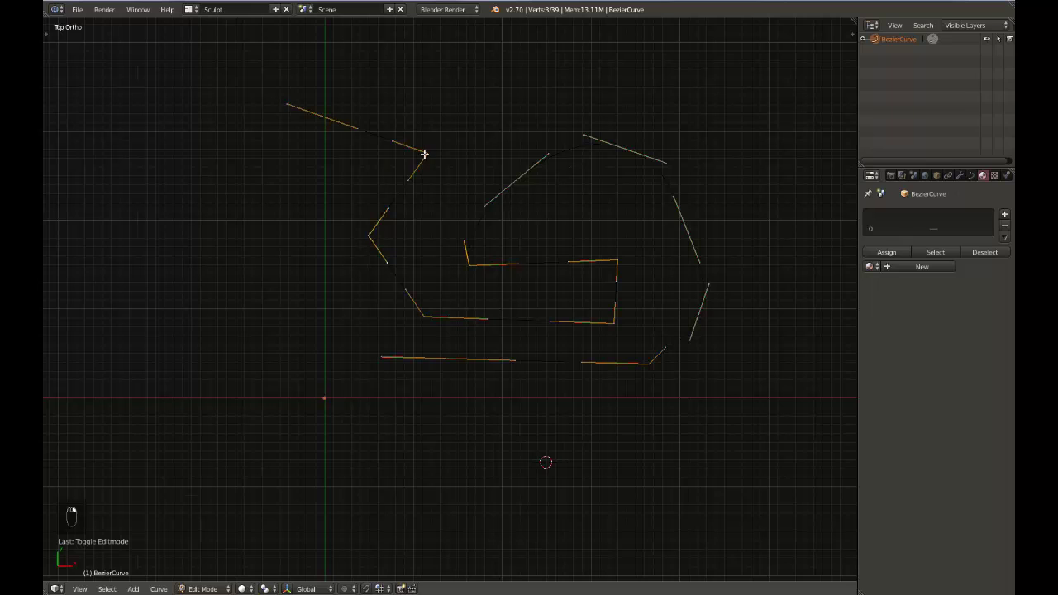
- Try deleting the control point at the curve's upper end, alone and together with its neighbour, undoing each deletion
{"action": "key", "text": "x"}
{"action": "left_click", "coordinate": [321, 120]}
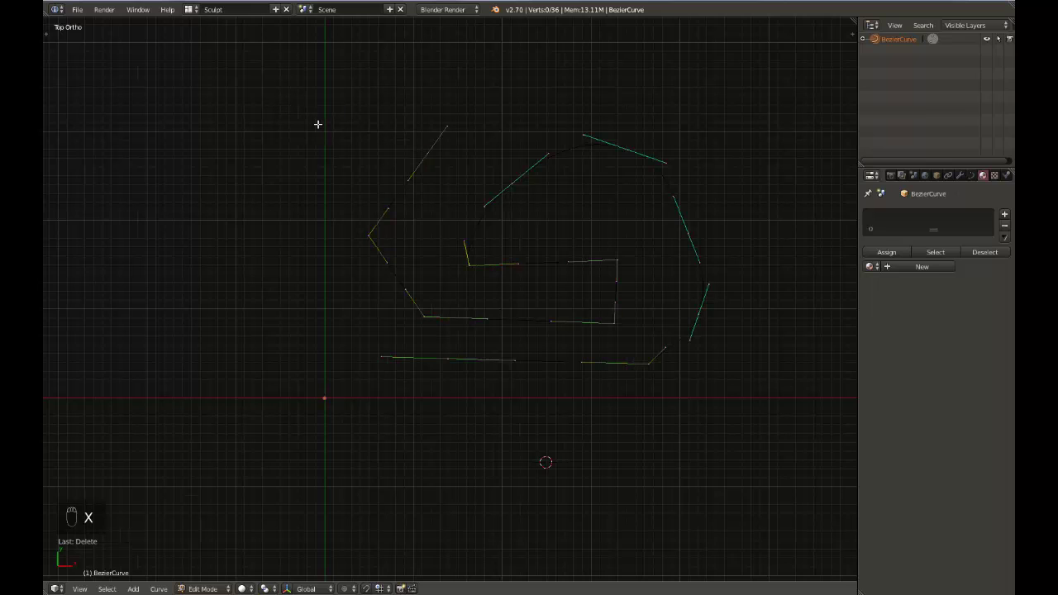
{"action": "key", "text": "ctrl+z"}
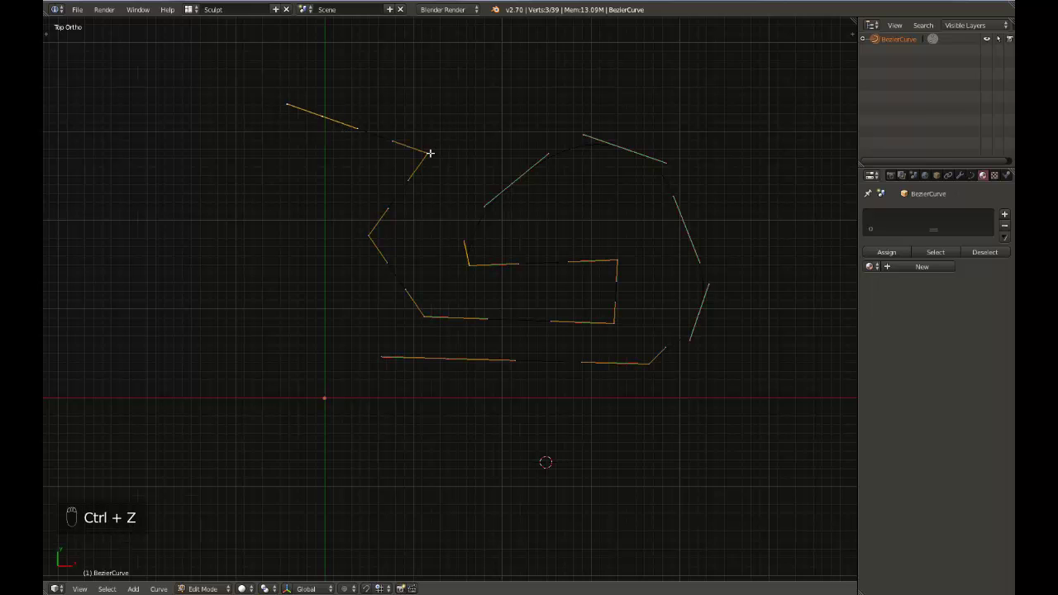
{"action": "key", "text": "x"}
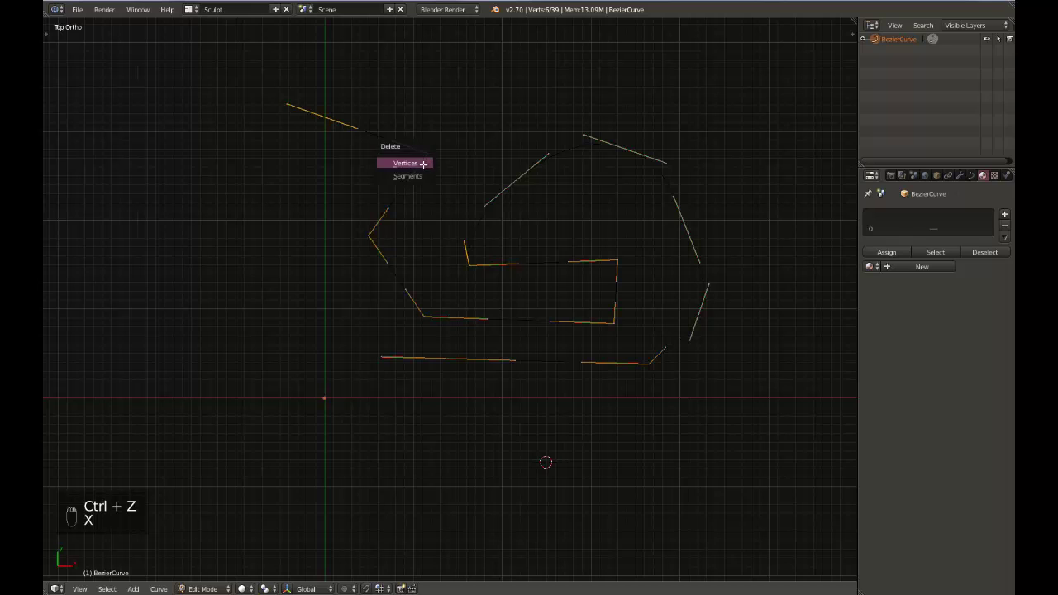
{"action": "left_click", "coordinate": [422, 163]}
{"action": "key", "text": "ctrl+z"}
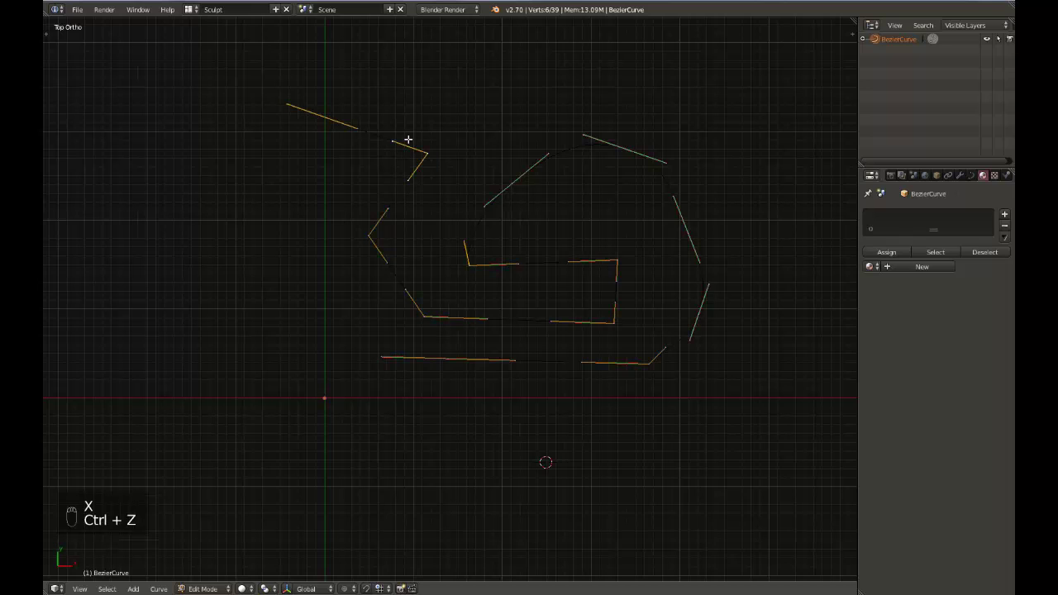
- Delete only the segment between the upper end point and its neighbouring control point
{"action": "right_click", "coordinate": [322, 115]}
{"action": "right_click", "coordinate": [430, 153], "text": "shift"}
{"action": "key", "text": "x"}
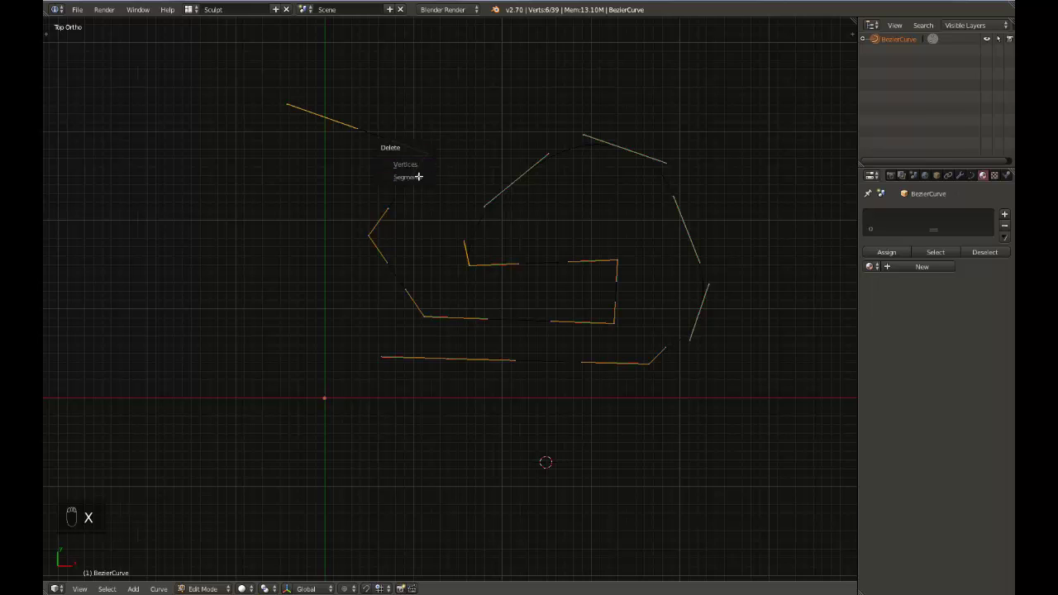
{"action": "left_click", "coordinate": [419, 176]}
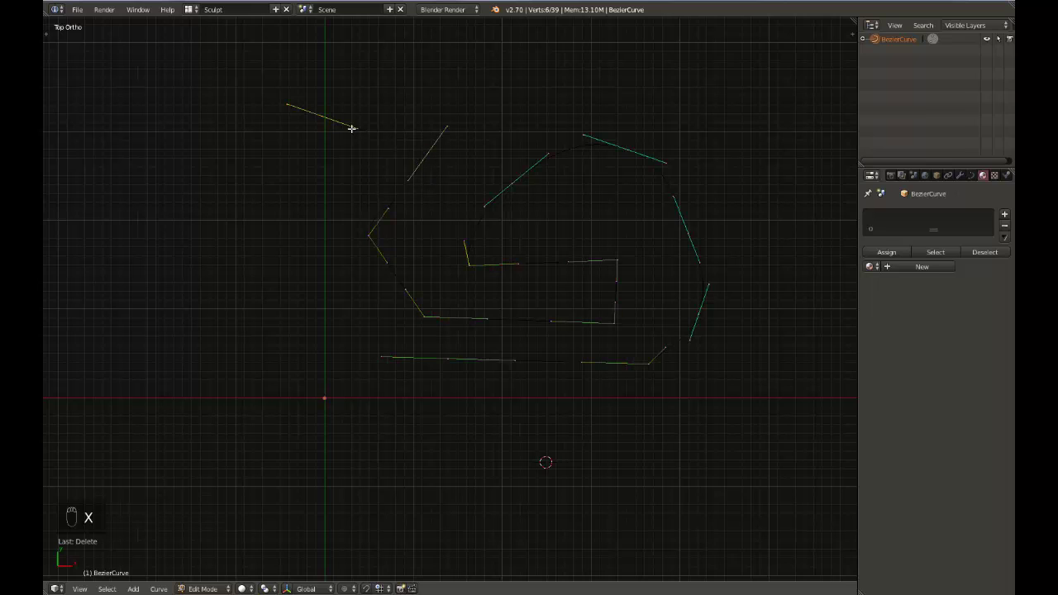
- Delete the isolated control point beside the Y axis as a vertex
{"action": "right_click", "coordinate": [321, 112]}
{"action": "key", "text": "g"}
{"action": "right_click", "coordinate": [345, 163]}
{"action": "key", "text": "x"}
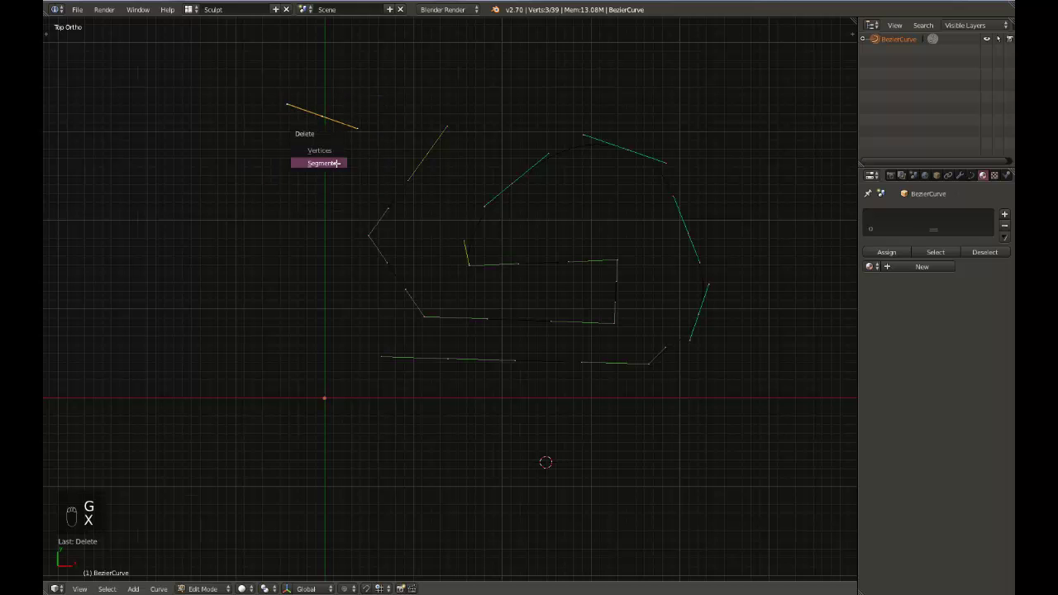
{"action": "left_click", "coordinate": [331, 152]}
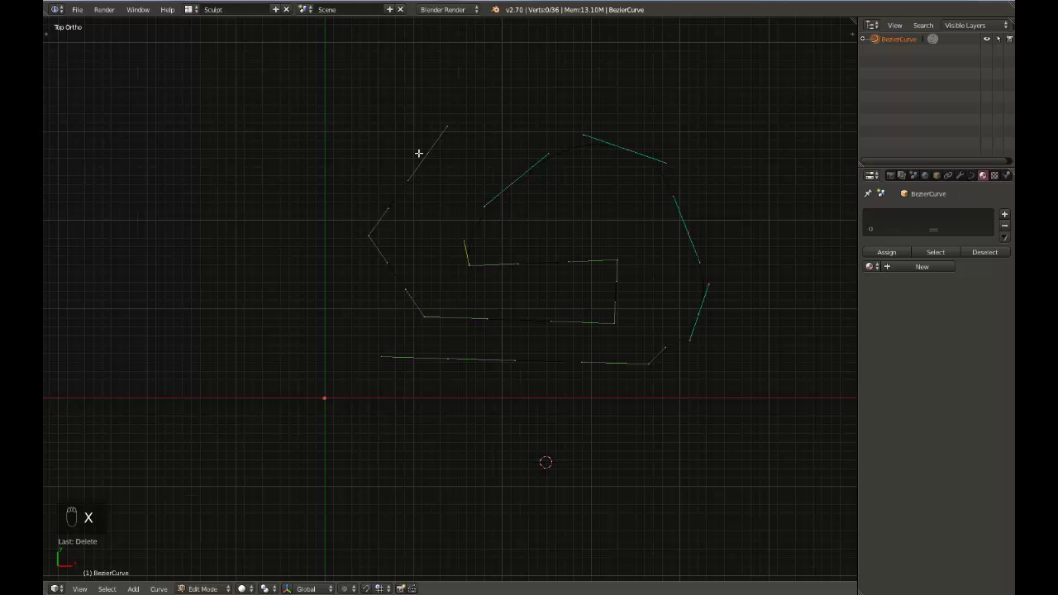
- Delete the two control points above the inner horizontal stretch at the curve's open end
{"action": "right_click", "coordinate": [429, 158]}
{"action": "right_click", "coordinate": [368, 234], "text": "shift"}
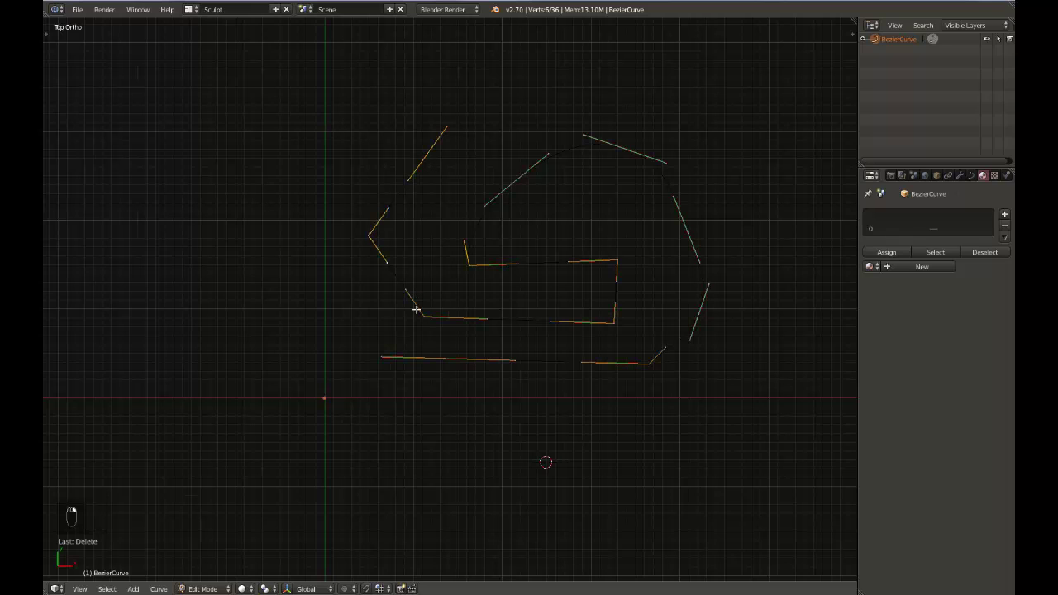
{"action": "key", "text": "x"}
{"action": "left_click", "coordinate": [411, 303]}
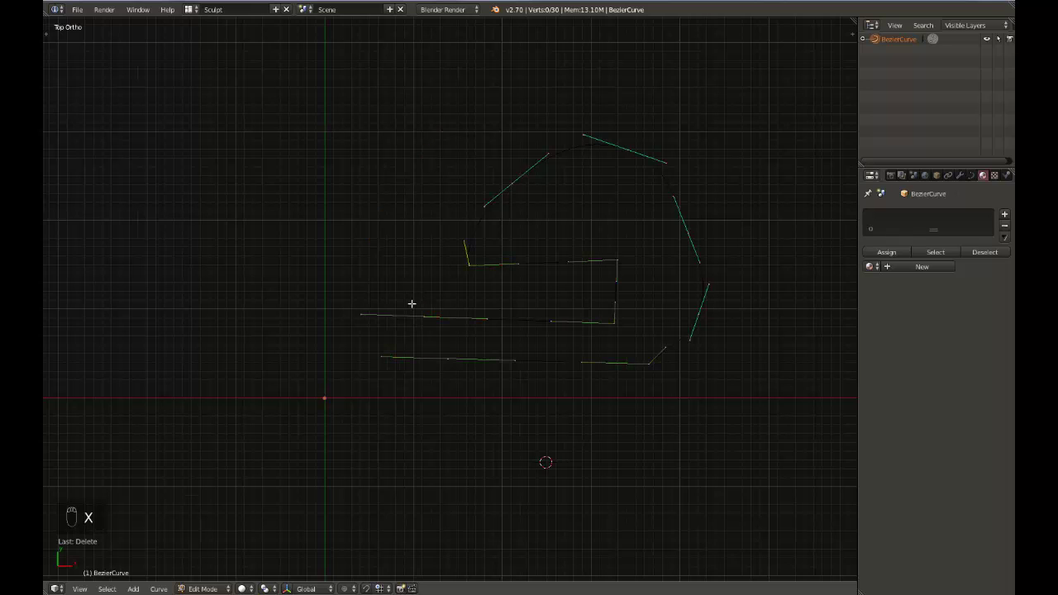
- Level the uppermost inner straight segment by scaling its two control points to 0 along Y
{"action": "right_click", "coordinate": [422, 319]}
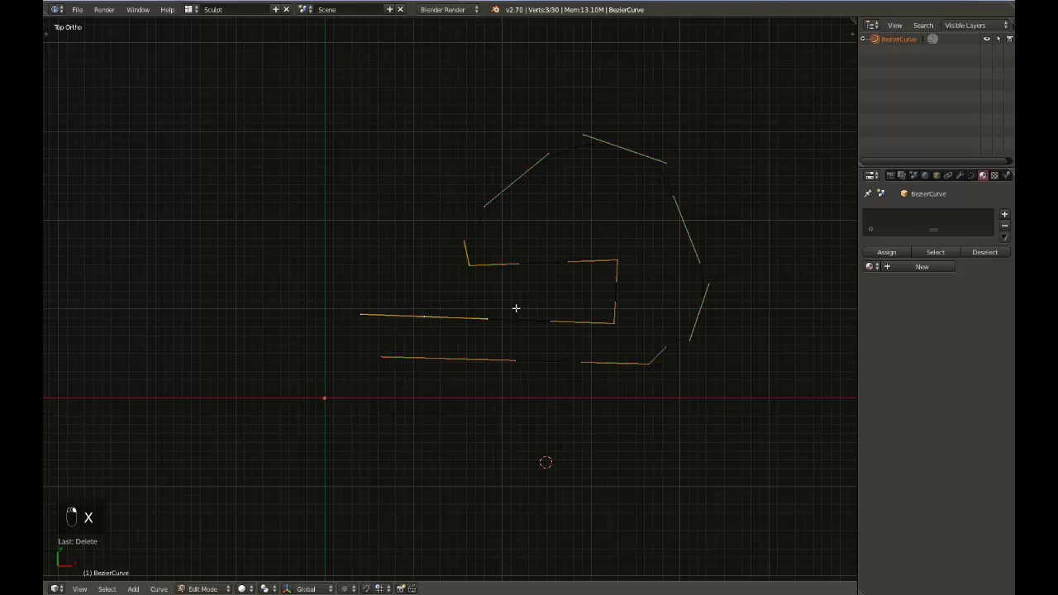
{"action": "middle_click_drag", "start_coordinate": [501, 314], "coordinate": [484, 303], "text": "shift"}
{"action": "right_click", "coordinate": [596, 250]}
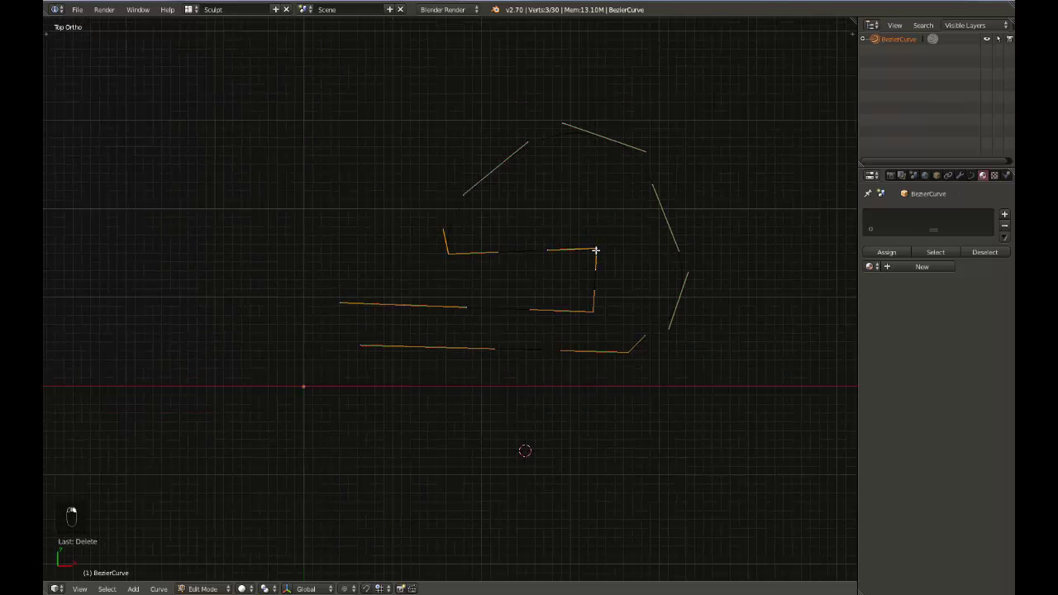
{"action": "key", "text": "g"}
{"action": "right_click", "coordinate": [594, 265]}
{"action": "right_click", "coordinate": [461, 255], "text": "shift"}
{"action": "key", "text": "s"}
{"action": "left_click", "coordinate": [505, 259]}
{"action": "key", "text": "s"}
{"action": "key", "text": "y"}
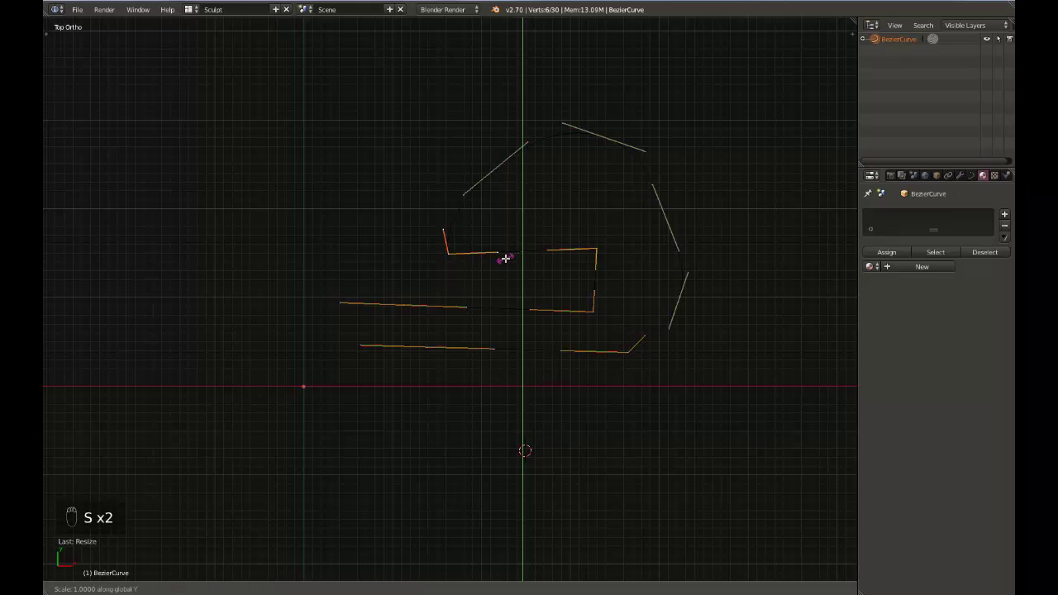
{"action": "key", "text": "0"}
{"action": "key", "text": "Return"}
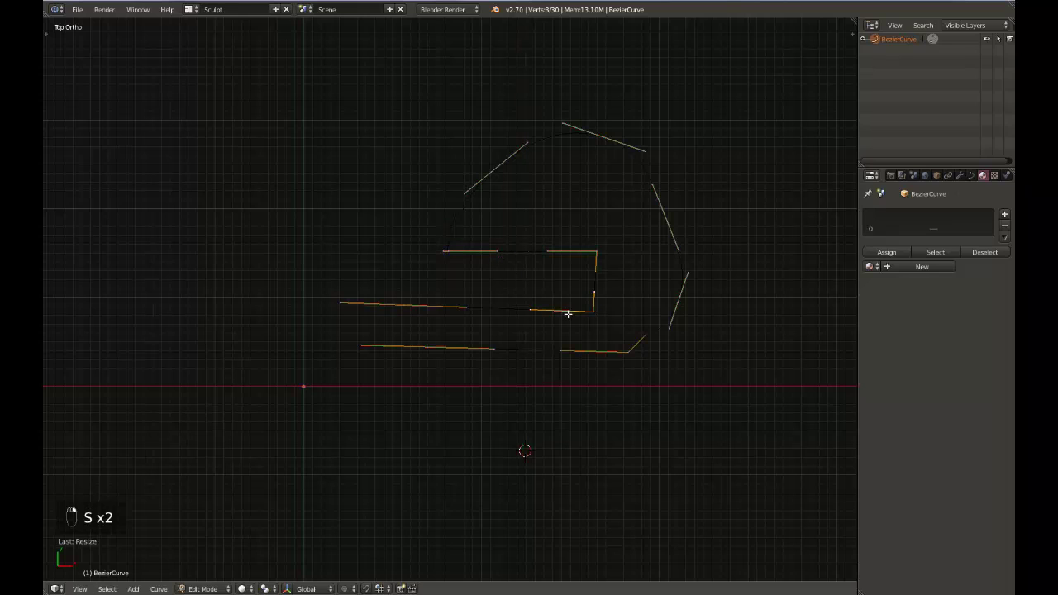
- Level the middle straight segment by scaling its two control points to 0 along Y
{"action": "key", "text": "s"}
{"action": "key", "text": "y"}
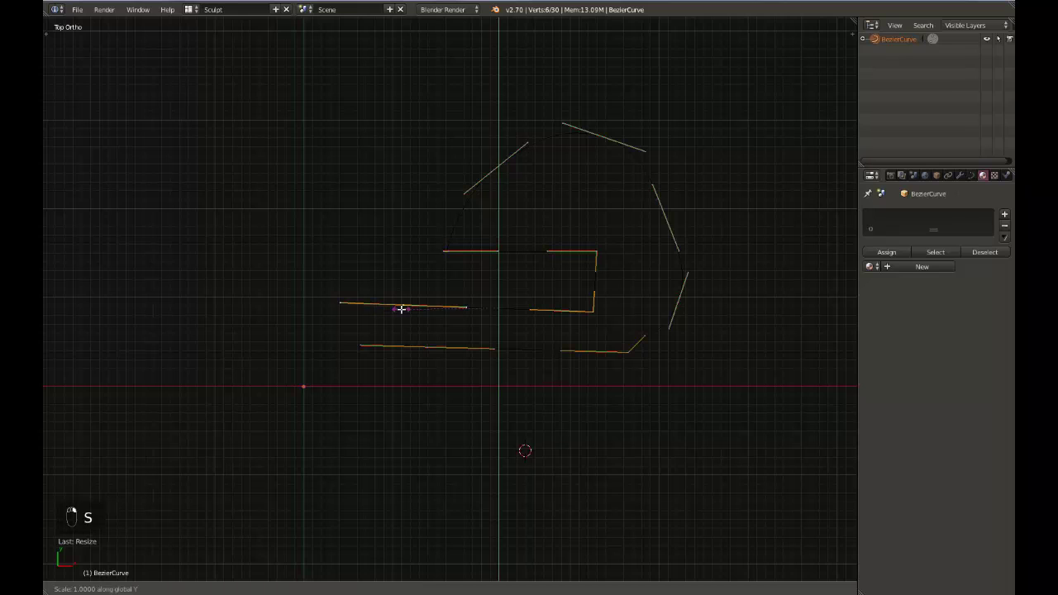
{"action": "key", "text": "0"}
{"action": "key", "text": "Return"}
- Level the lowest straight segment by scaling its two control points to 0 along Y
{"action": "right_click", "coordinate": [395, 358]}
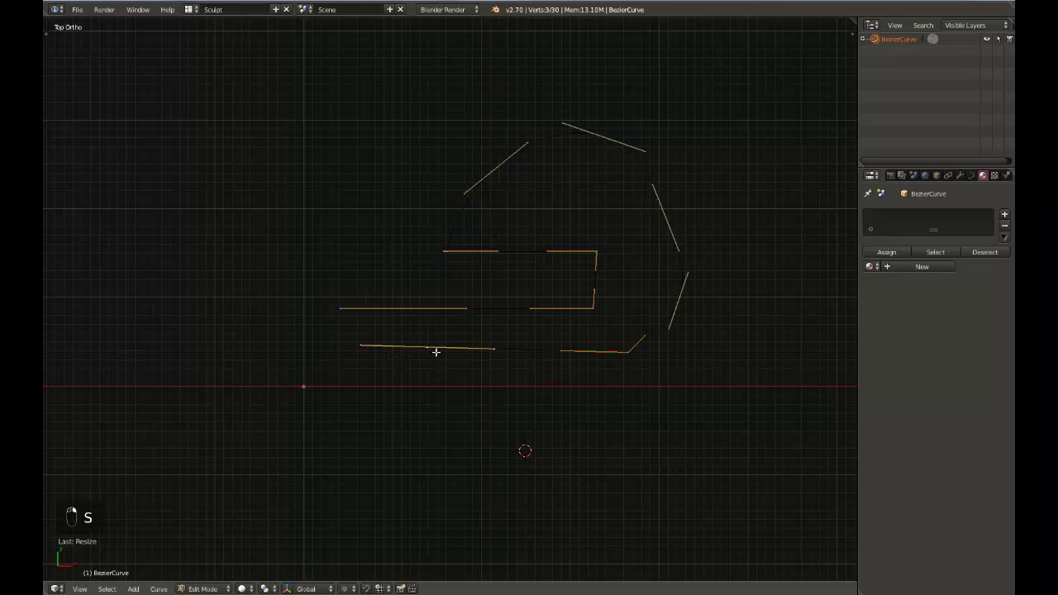
{"action": "right_click", "coordinate": [626, 354], "text": "shift"}
{"action": "key", "text": "s"}
{"action": "key", "text": "y"}
{"action": "key", "text": "0"}
{"action": "key", "text": "Return"}
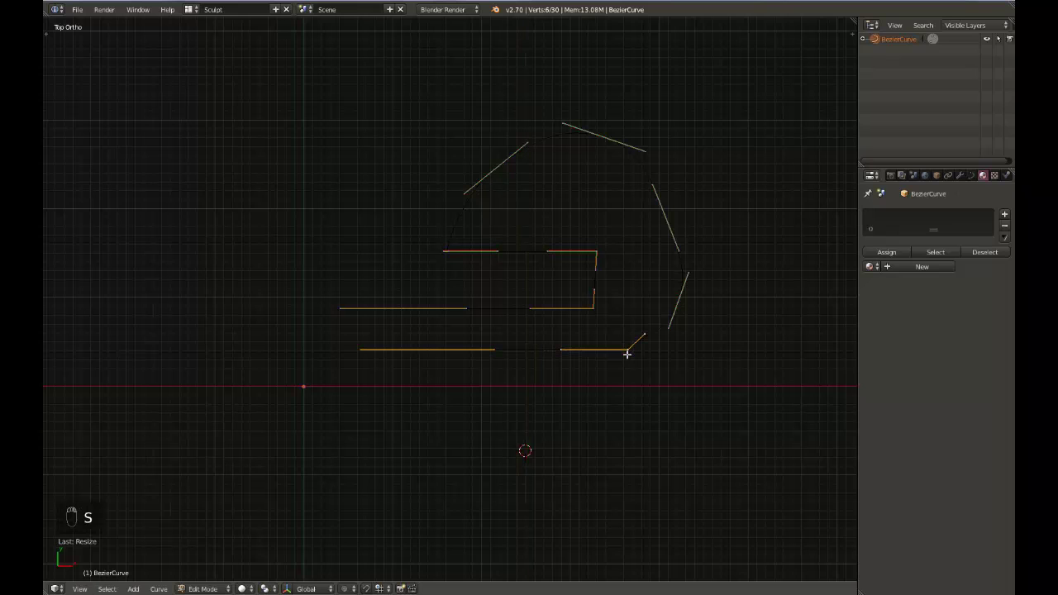
- Switch to Object Mode, duplicate the curve about 3.7 units along the X axis and frame the copy
{"action": "key", "text": "Tab"}
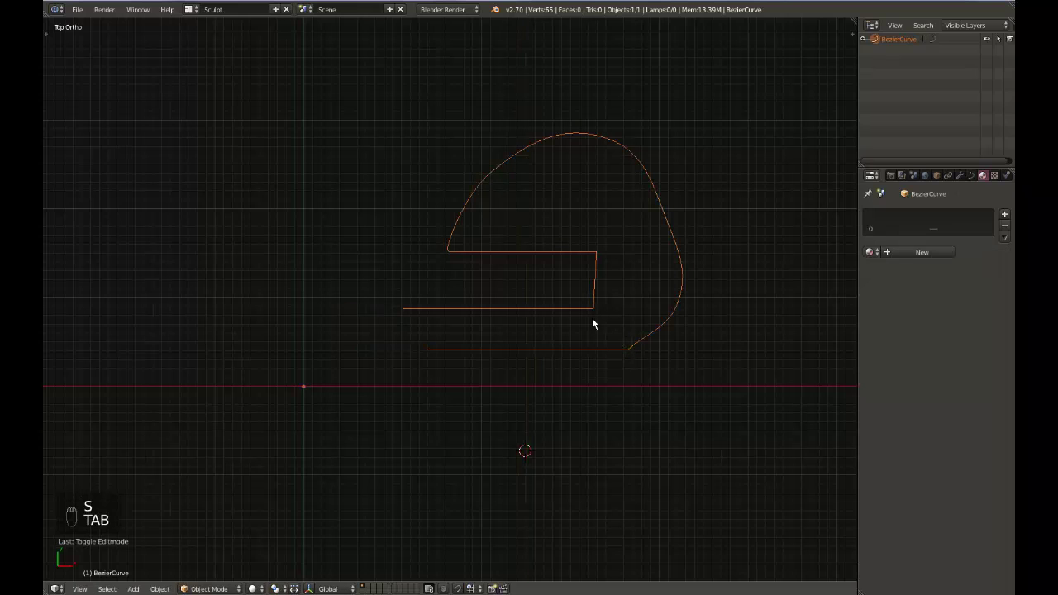
{"action": "middle_click_drag", "start_coordinate": [592, 319], "coordinate": [588, 325], "text": "shift"}
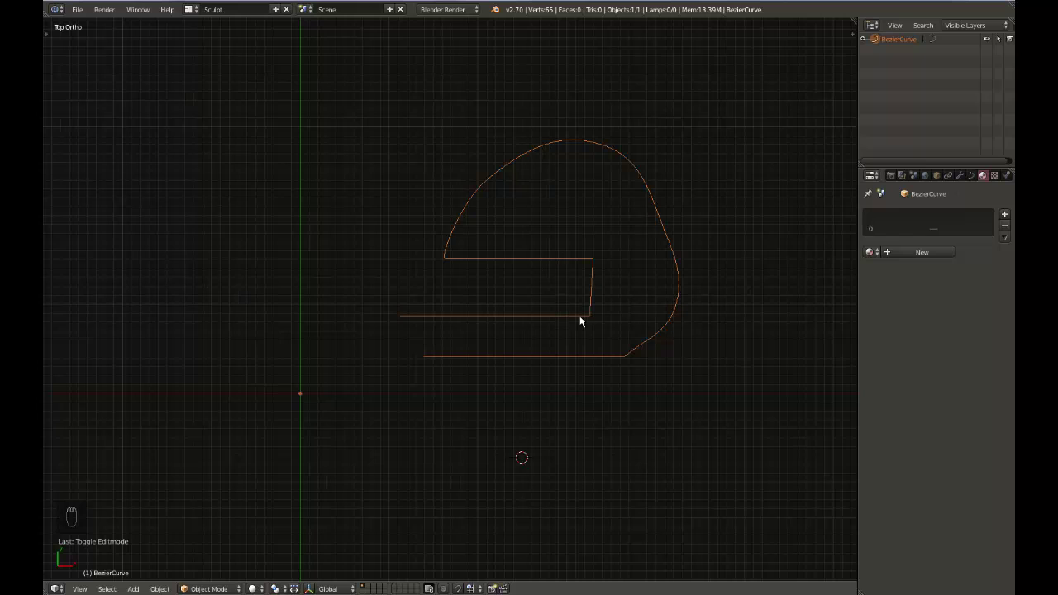
{"action": "middle_click_drag", "start_coordinate": [581, 319], "coordinate": [559, 308]}
{"action": "scroll", "coordinate": [545, 330], "scroll_direction": "up", "scroll_amount": 2}
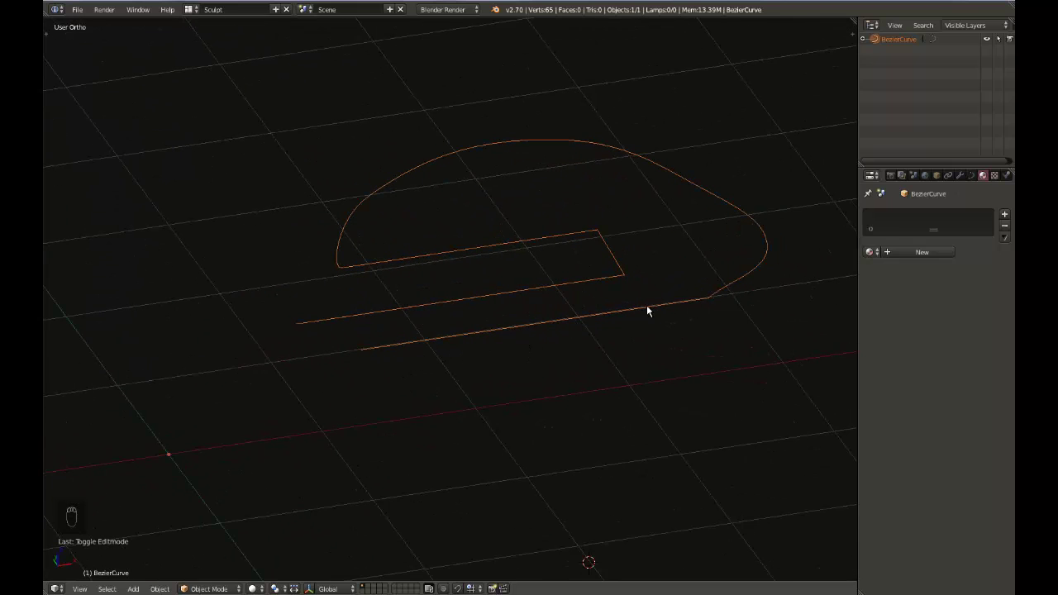
{"action": "middle_click_drag", "start_coordinate": [633, 309], "coordinate": [557, 348], "text": "shift"}
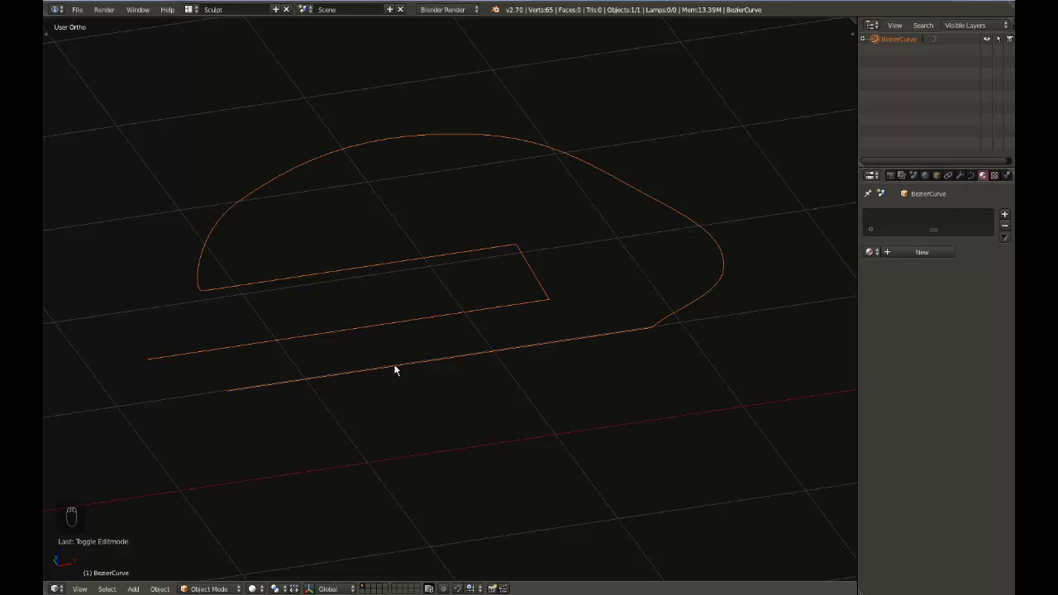
{"action": "scroll", "coordinate": [464, 314], "scroll_direction": "down", "scroll_amount": 4}
{"action": "middle_click_drag", "start_coordinate": [504, 316], "coordinate": [501, 313], "text": "shift"}
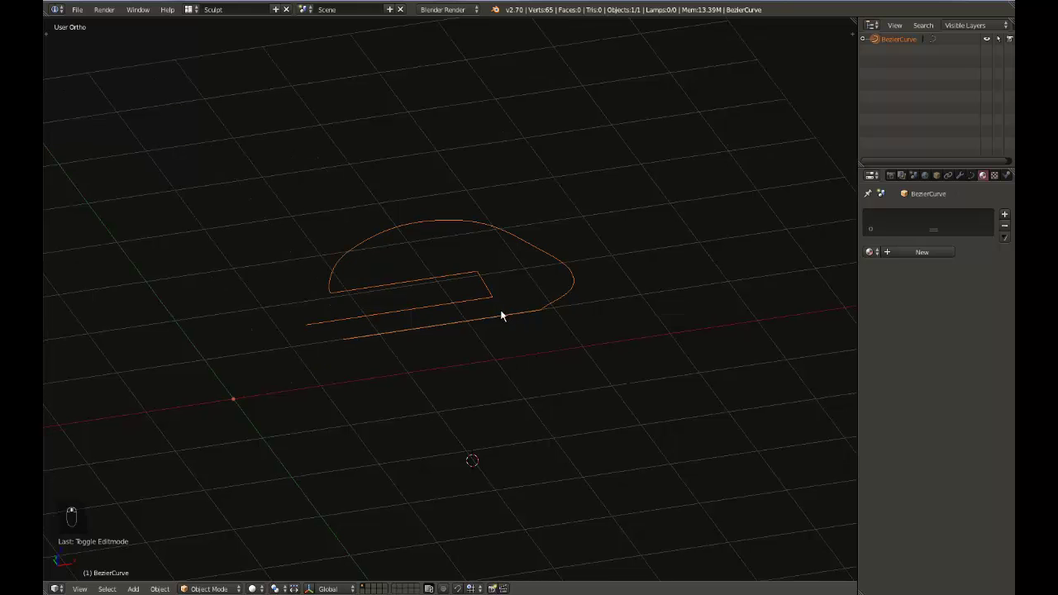
{"action": "key", "text": "shift+d"}
{"action": "key", "text": "x"}
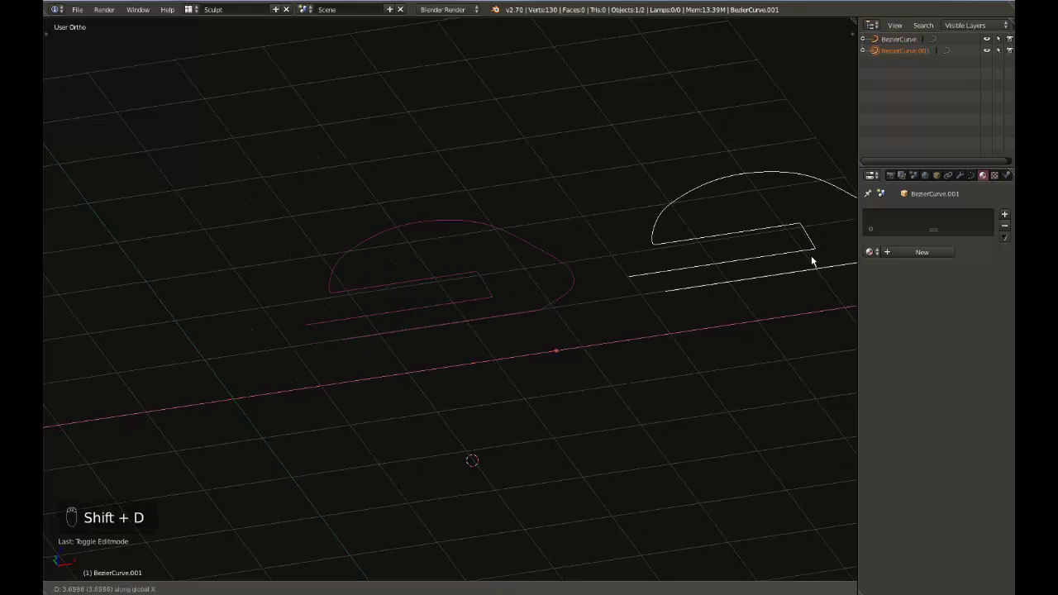
{"action": "left_click", "coordinate": [812, 262]}
{"action": "middle_click_drag", "start_coordinate": [812, 263], "coordinate": [610, 292], "text": "shift"}
{"action": "key", "text": "KP_Decimal"}
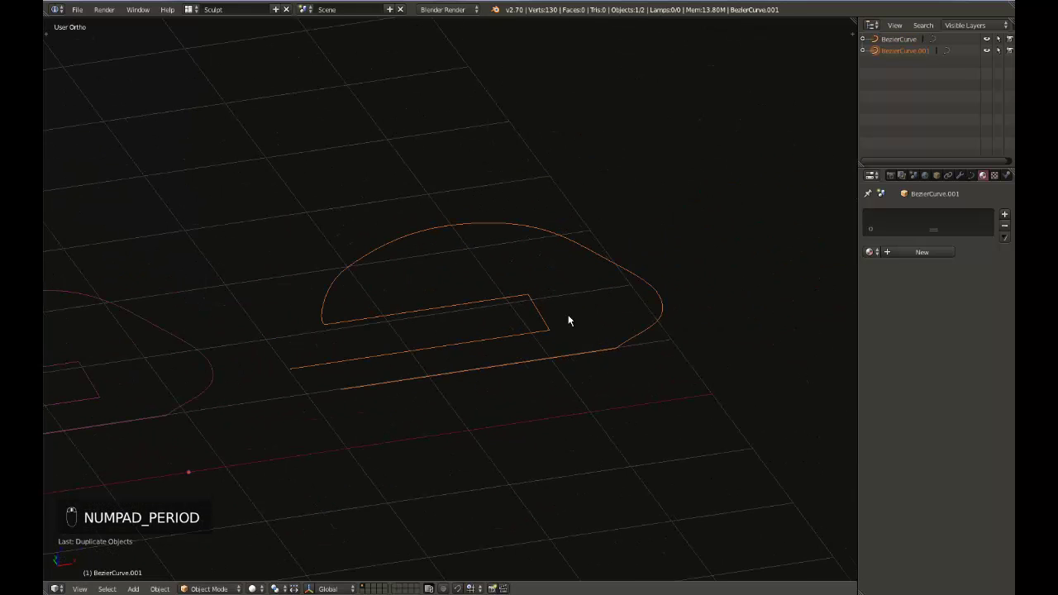
- Turn off the viewport's grid floor
{"action": "key", "text": "n"}
{"action": "key", "text": "n"}
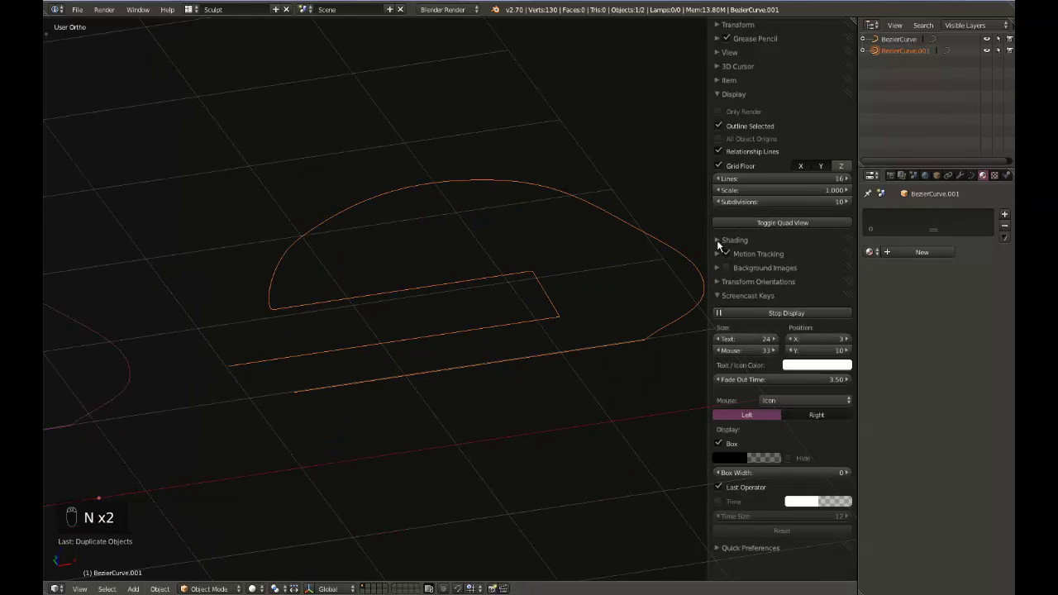
{"action": "left_click", "coordinate": [729, 166]}
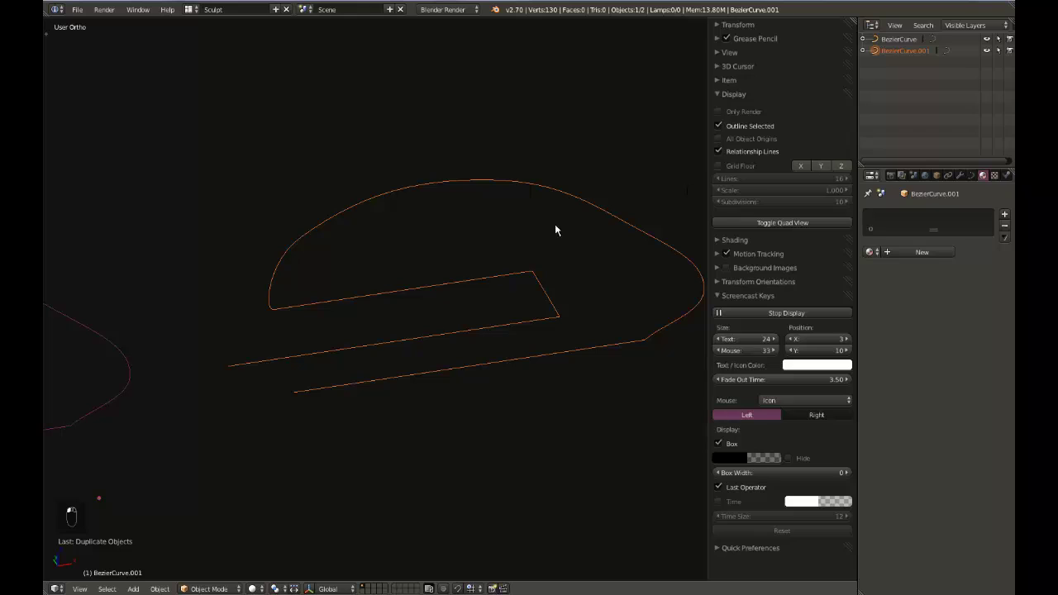
{"action": "key", "text": "n"}
{"action": "middle_click_drag", "start_coordinate": [534, 337], "coordinate": [526, 335], "text": "shift"}
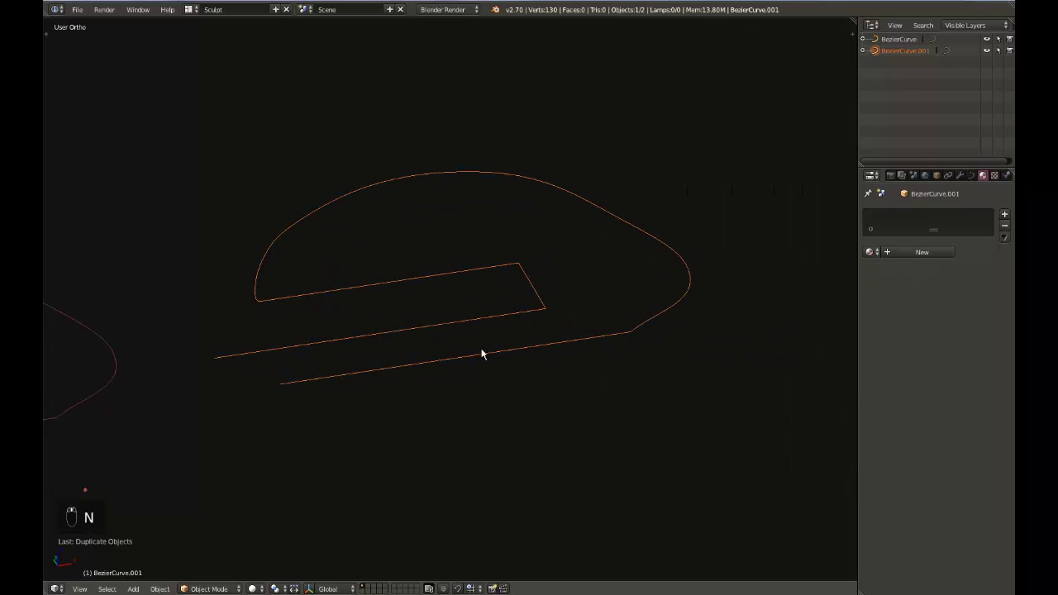
- Convert the duplicated curve to a mesh and enter Edit Mode
{"action": "key", "text": "alt+c"}
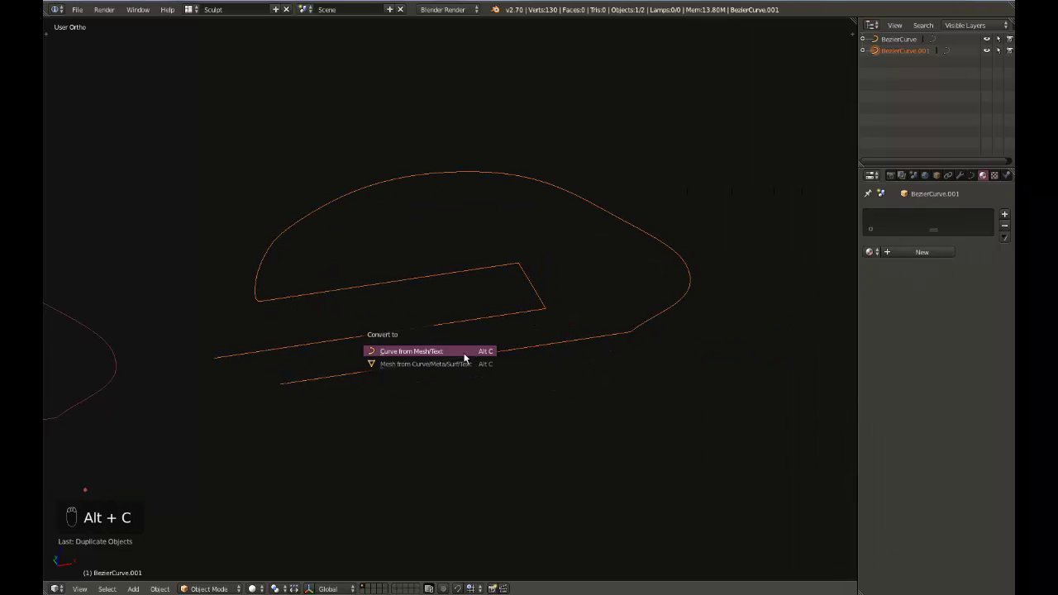
{"action": "left_click", "coordinate": [456, 364]}
{"action": "key", "text": "Tab"}
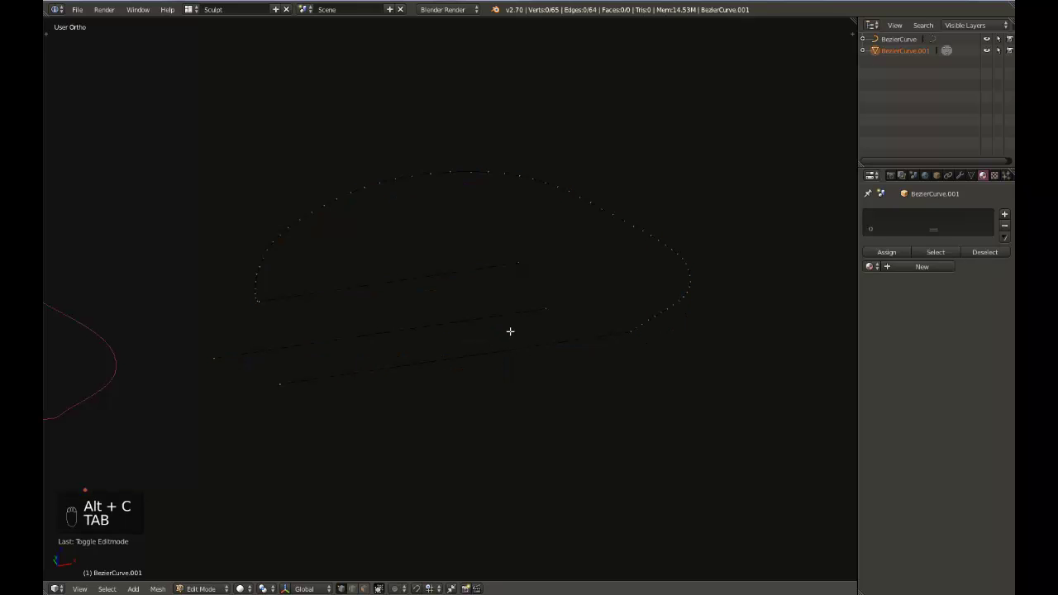
- Switch the mesh copy to edge select mode and select all of its edges
{"action": "key", "text": "ctrl+Tab"}
{"action": "left_click", "coordinate": [499, 339]}
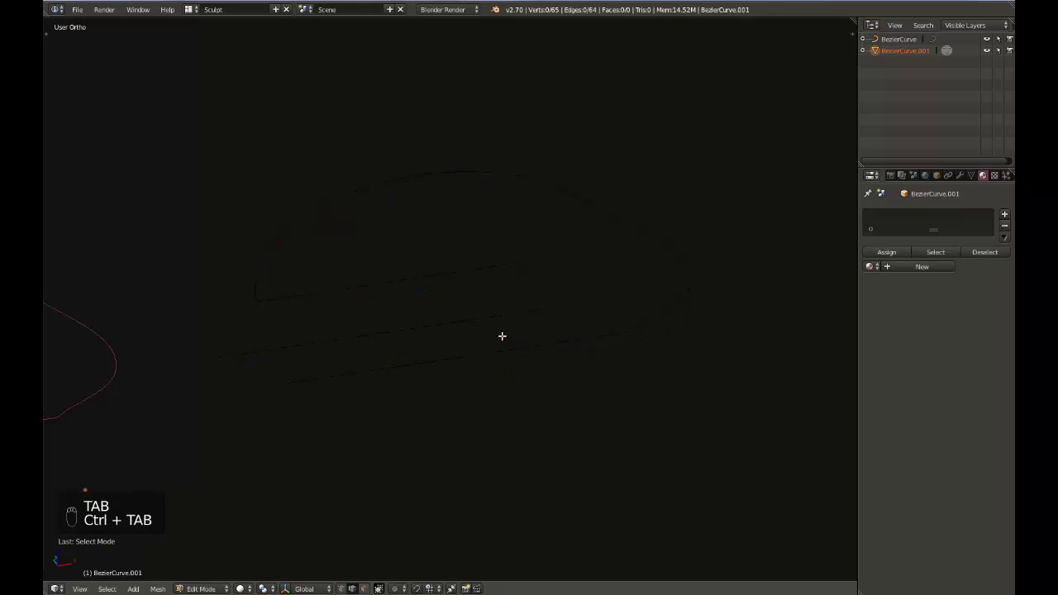
{"action": "key", "text": "z"}
{"action": "key", "text": "z"}
{"action": "key", "text": "s"}
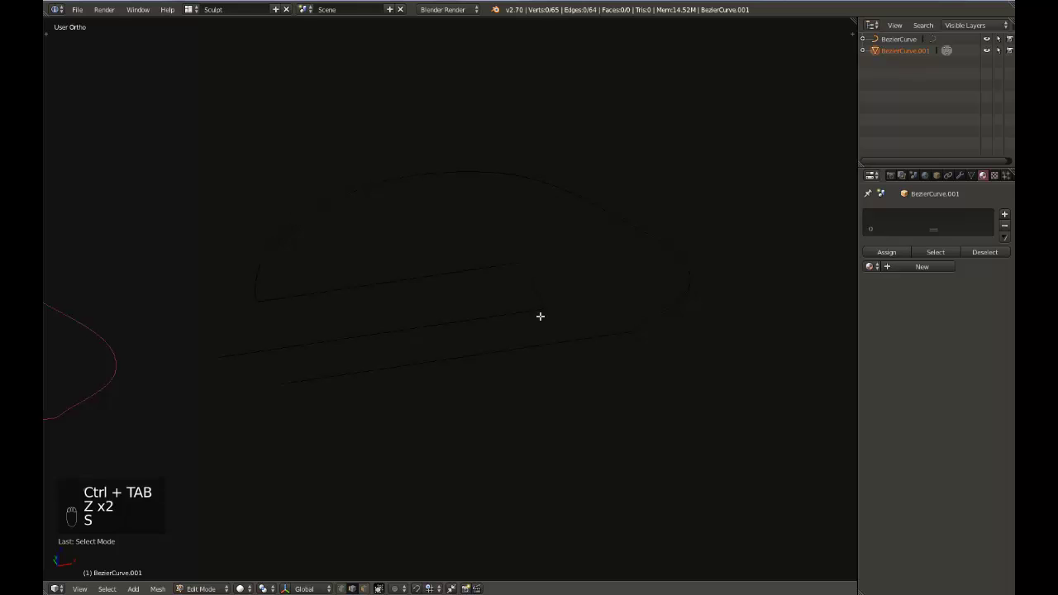
{"action": "key", "text": "a"}
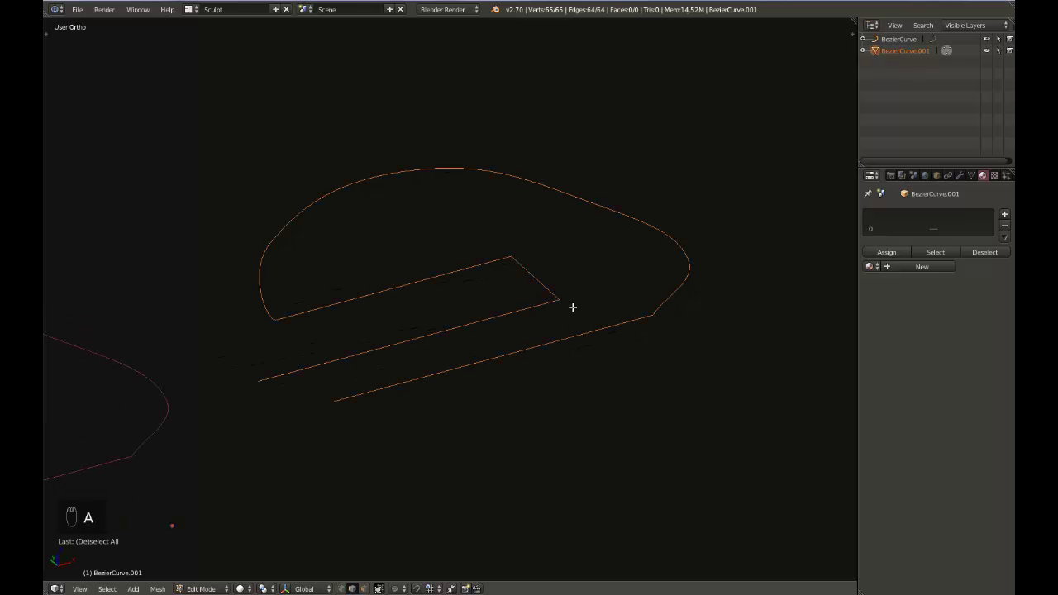
- Try to extrude the selected edges and scale them outward, and undo the extrusion
{"action": "key", "text": "alt+e"}
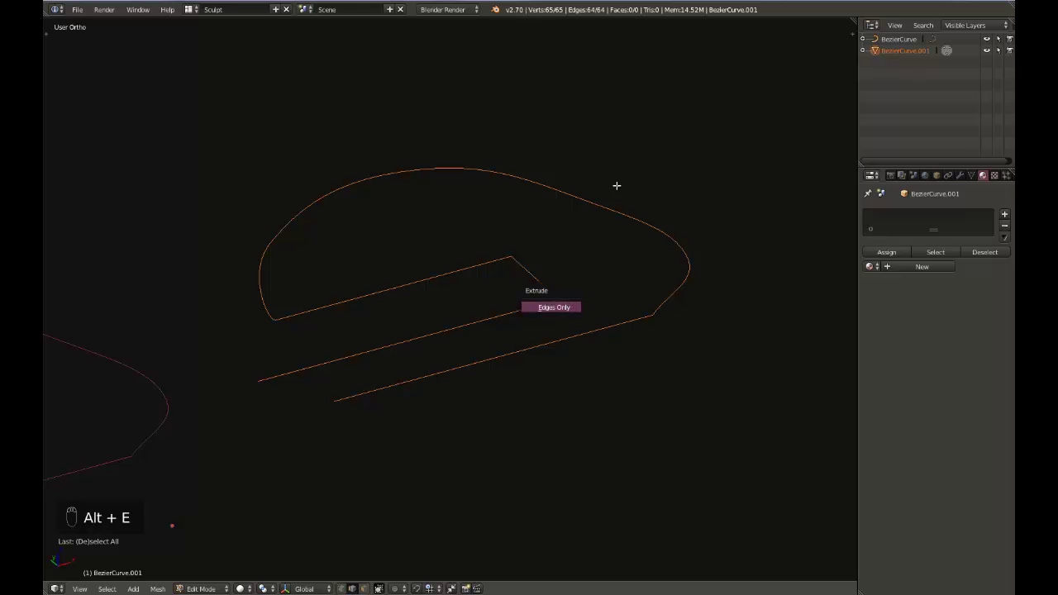
{"action": "left_click", "coordinate": [546, 306]}
{"action": "key", "text": "e"}
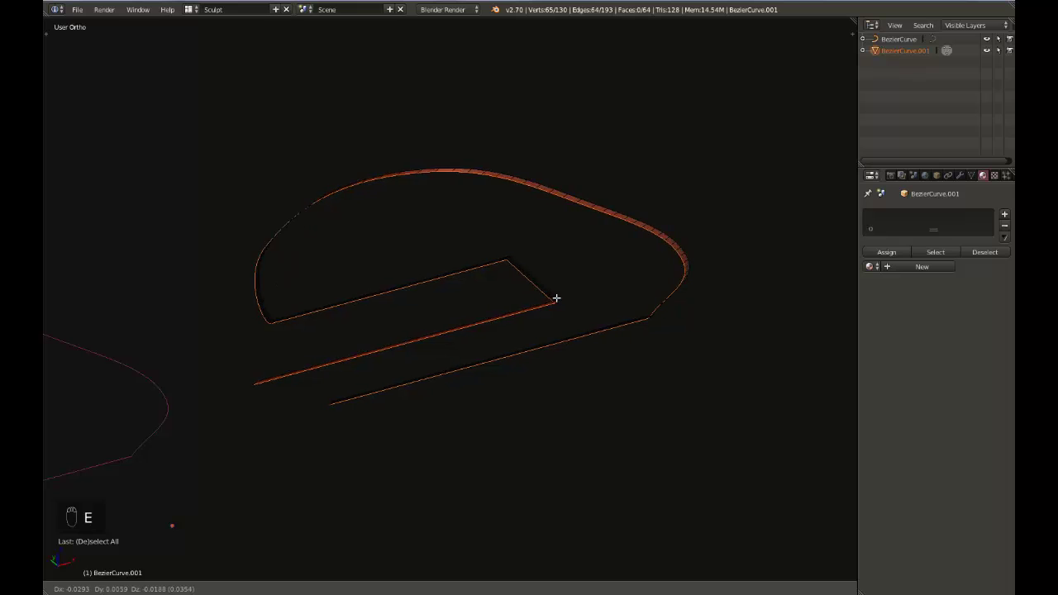
{"action": "key", "text": "s"}
{"action": "right_click", "coordinate": [562, 303]}
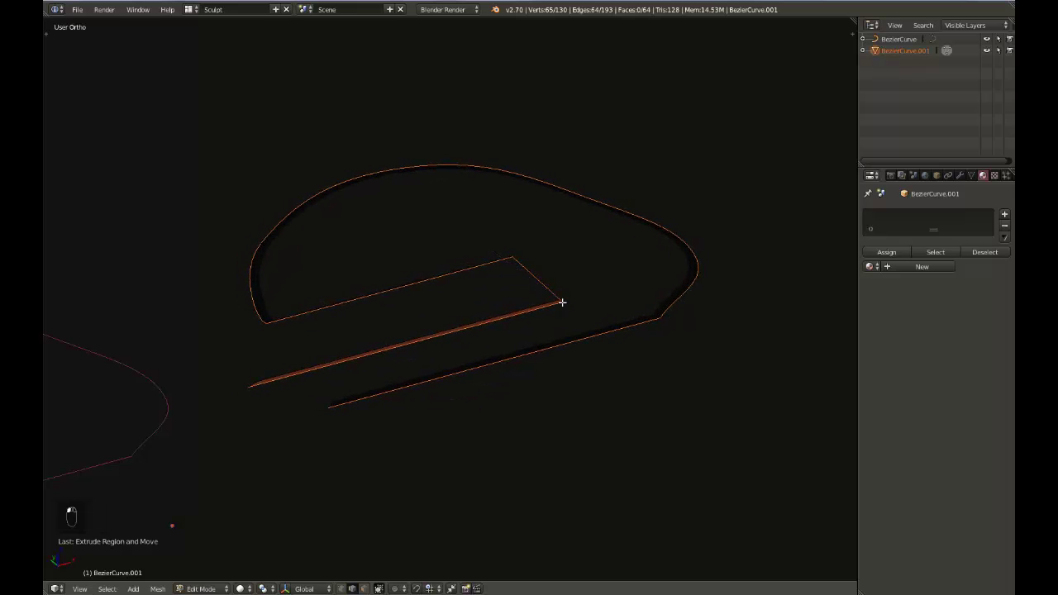
{"action": "scroll", "coordinate": [553, 321], "scroll_direction": "up", "scroll_amount": 2}
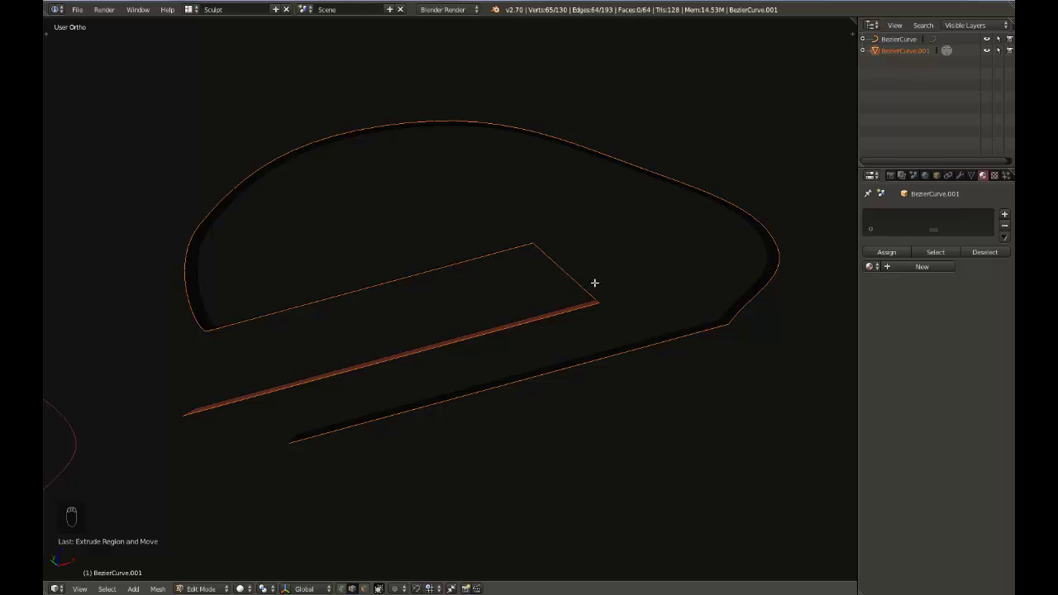
{"action": "key", "text": "ctrl+z"}
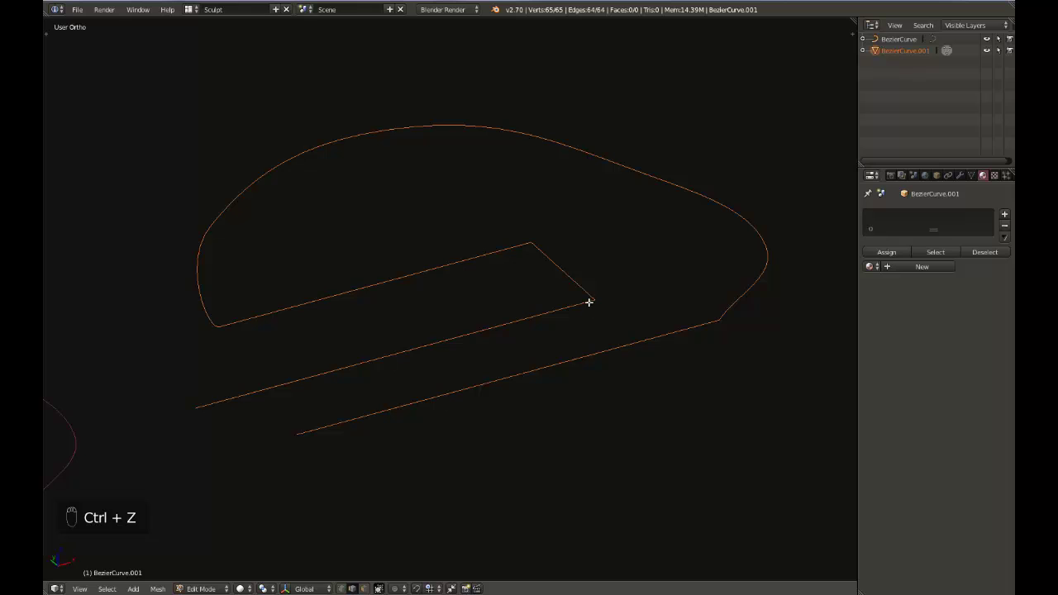
- Extrude the edges upward into a thin strip, and thicken all its faces by extruding them about 0.04 along their normals
{"action": "key", "text": "e"}
{"action": "left_click", "coordinate": [588, 298]}
{"action": "key", "text": "ctrl+Tab"}
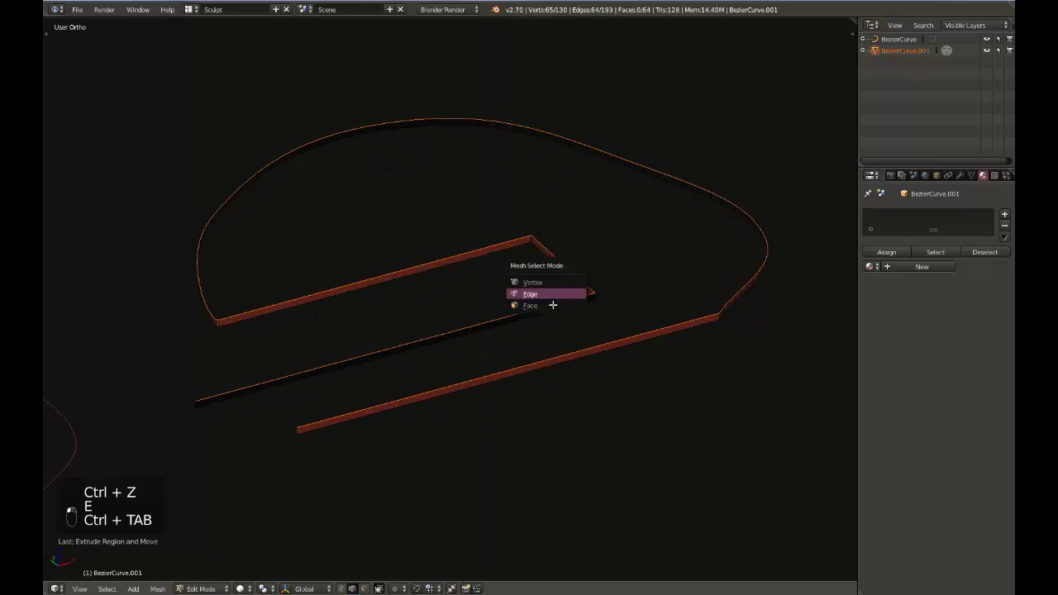
{"action": "left_click", "coordinate": [579, 305]}
{"action": "key", "text": "a"}
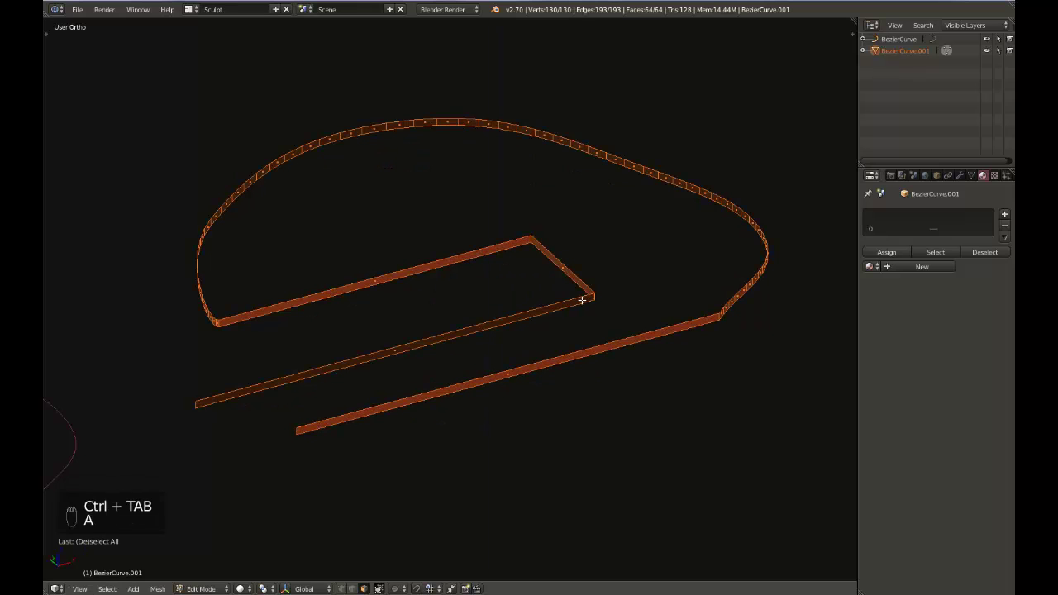
{"action": "key", "text": "alt+e"}
{"action": "left_click", "coordinate": [571, 310]}
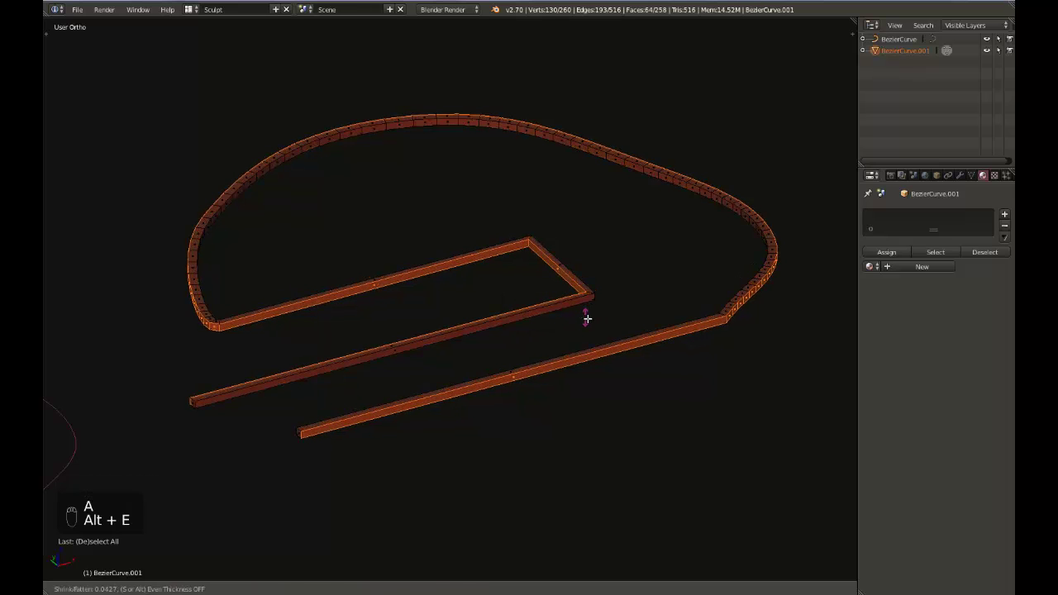
{"action": "left_click", "coordinate": [587, 318]}
{"action": "key", "text": "Tab"}
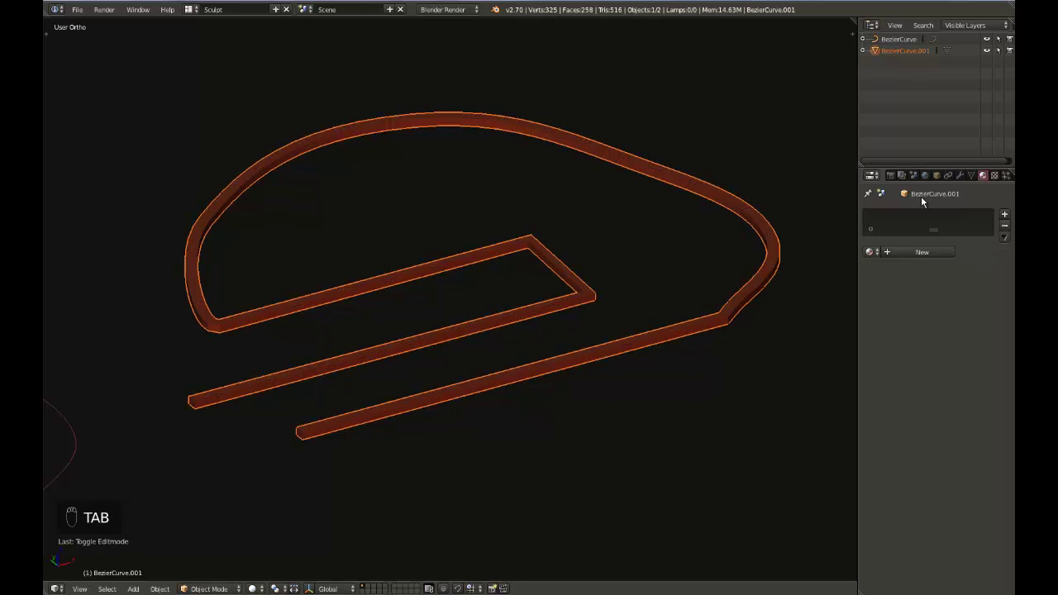
- Add a Subdivision Surface modifier with 3 view subdivisions and Optimal Display enabled
{"action": "left_click", "coordinate": [961, 175]}
{"action": "left_click", "coordinate": [936, 217]}
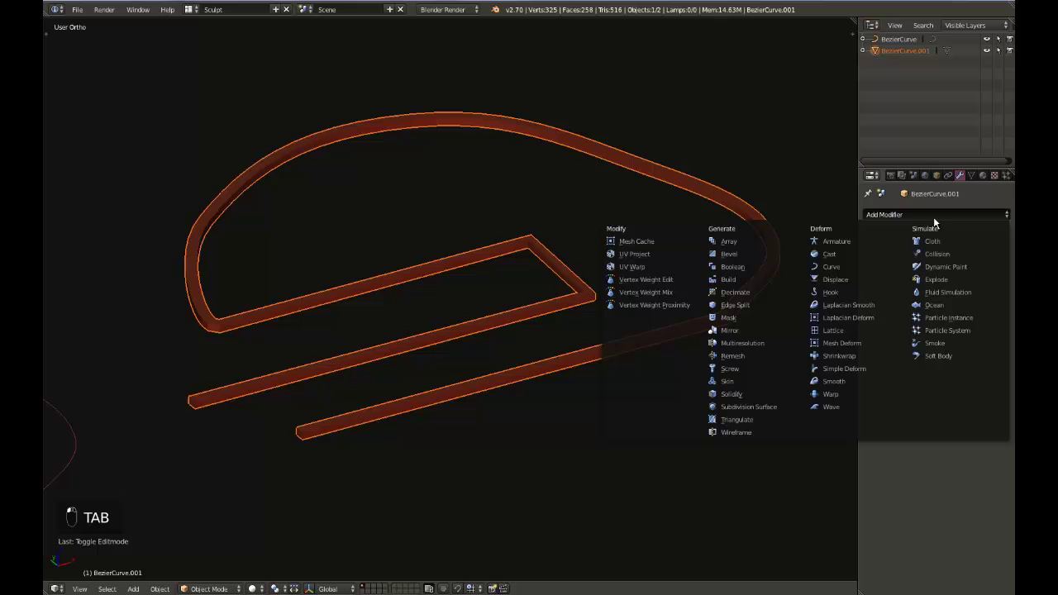
{"action": "left_click", "coordinate": [748, 409]}
{"action": "left_click", "coordinate": [929, 295]}
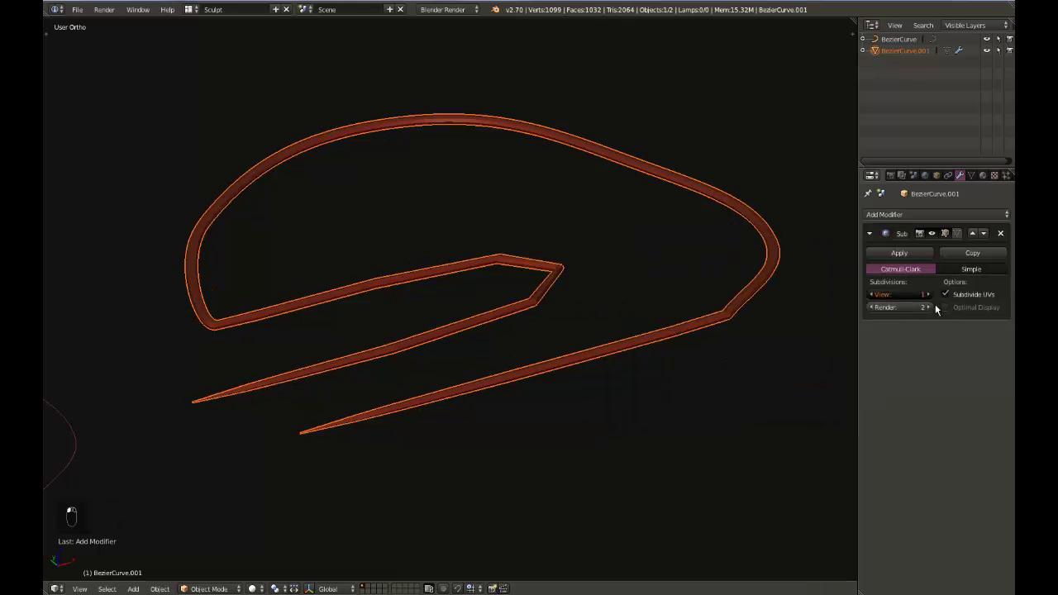
{"action": "left_click", "coordinate": [946, 308]}
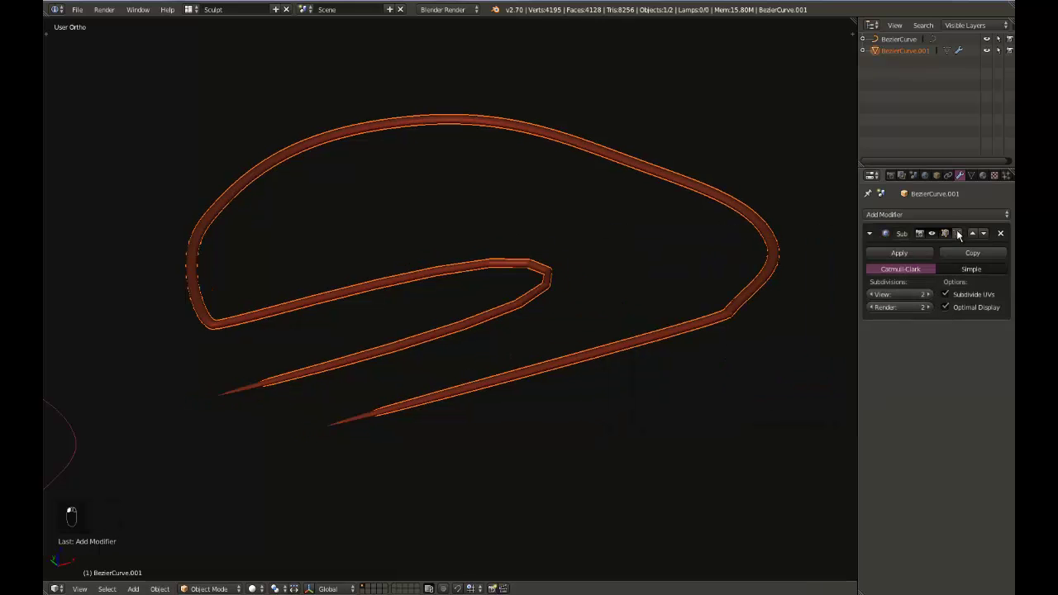
{"action": "left_click", "coordinate": [929, 295]}
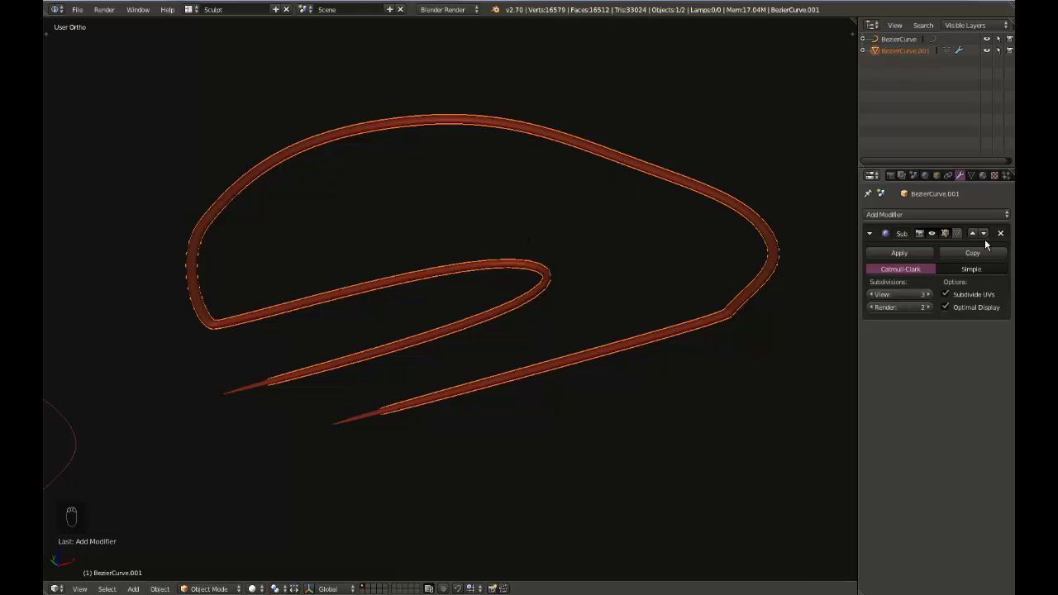
- Delete the two end cap faces at the open ends of the tube and return to Object Mode
{"action": "key", "text": "Tab"}
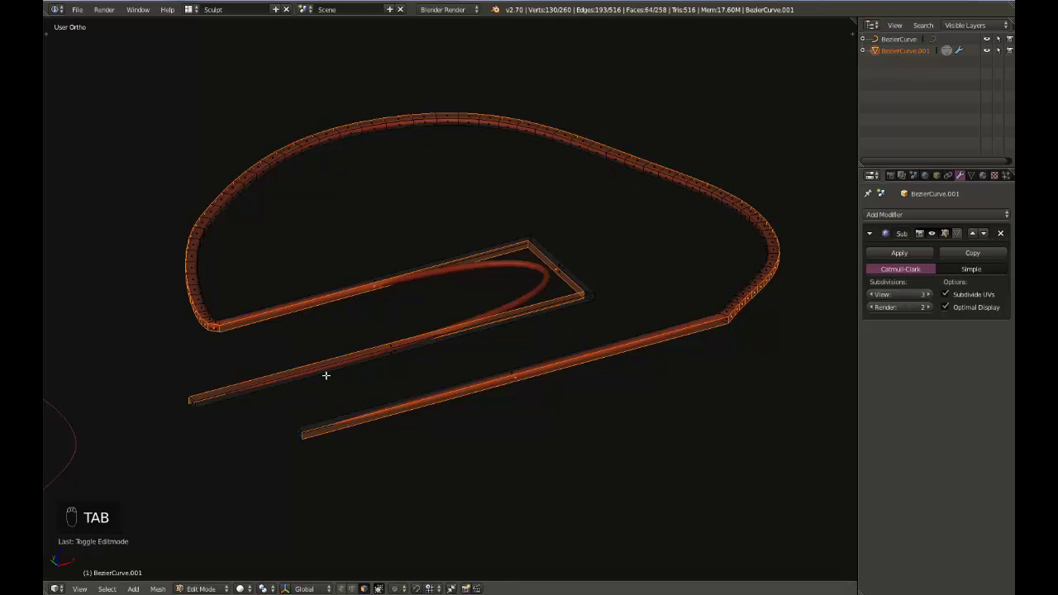
{"action": "right_click", "coordinate": [191, 403]}
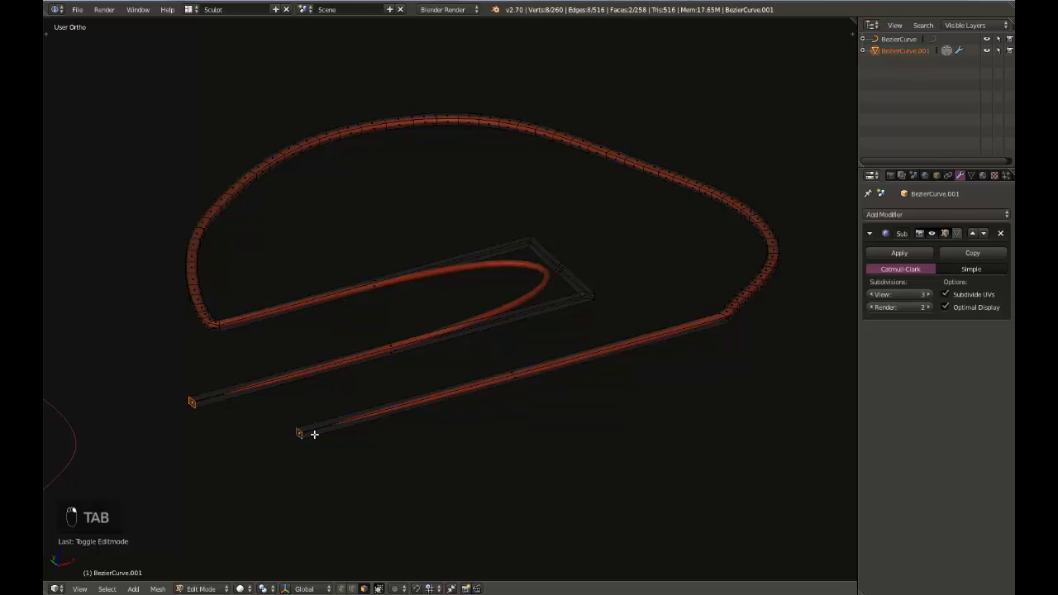
{"action": "key", "text": "x"}
{"action": "left_click", "coordinate": [301, 458]}
{"action": "key", "text": "Tab"}
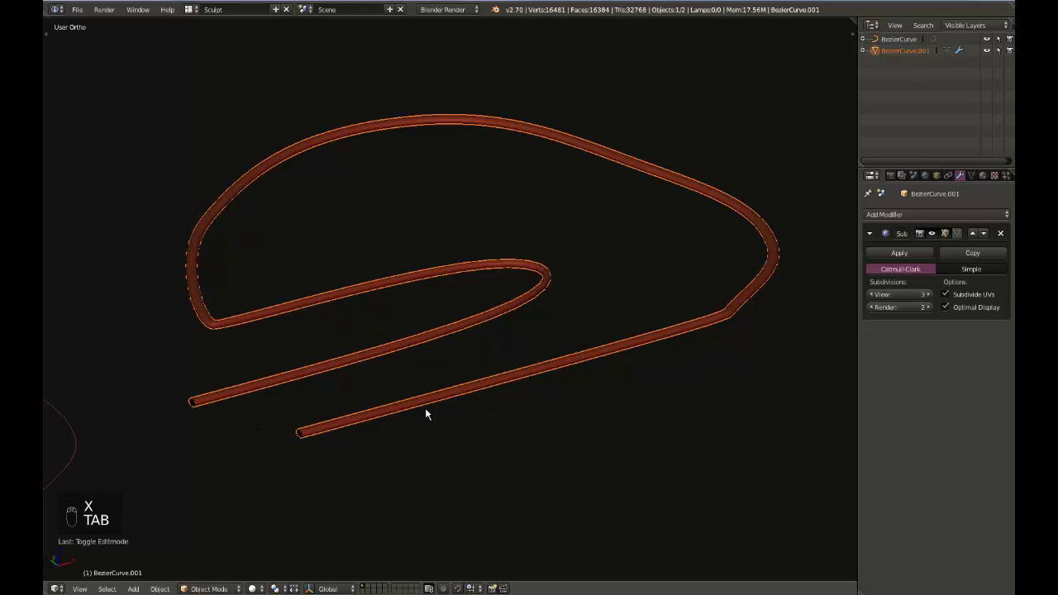
- Remove the Subdivision Surface modifier and delete the extruded mesh object
{"action": "middle_click_drag", "start_coordinate": [472, 383], "coordinate": [504, 387], "text": "shift"}
{"action": "left_click", "coordinate": [1001, 233]}
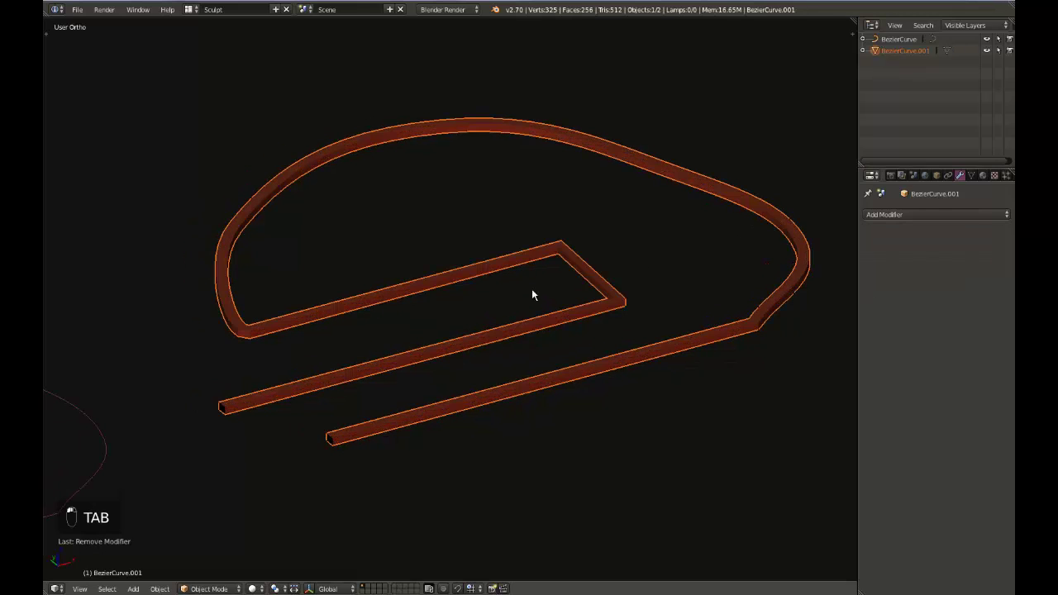
{"action": "key", "text": "x"}
{"action": "left_click", "coordinate": [520, 287]}
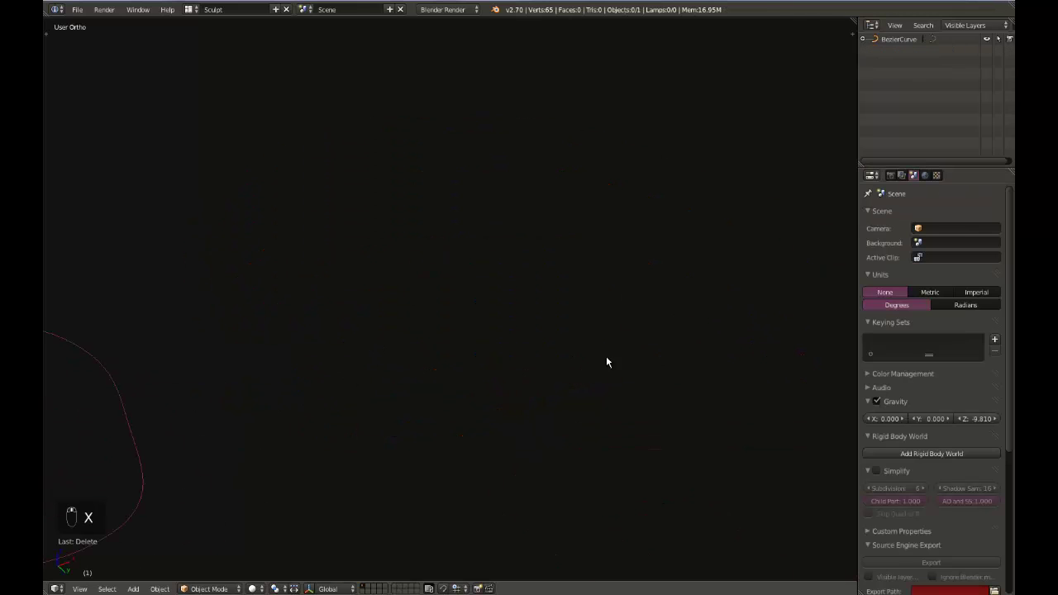
- Select the original Bezier curve, frame it and view it at an angle
{"action": "scroll", "coordinate": [549, 381], "scroll_direction": "down", "scroll_amount": 4}
{"action": "key", "text": "KP_5"}
{"action": "key", "text": "KP_5"}
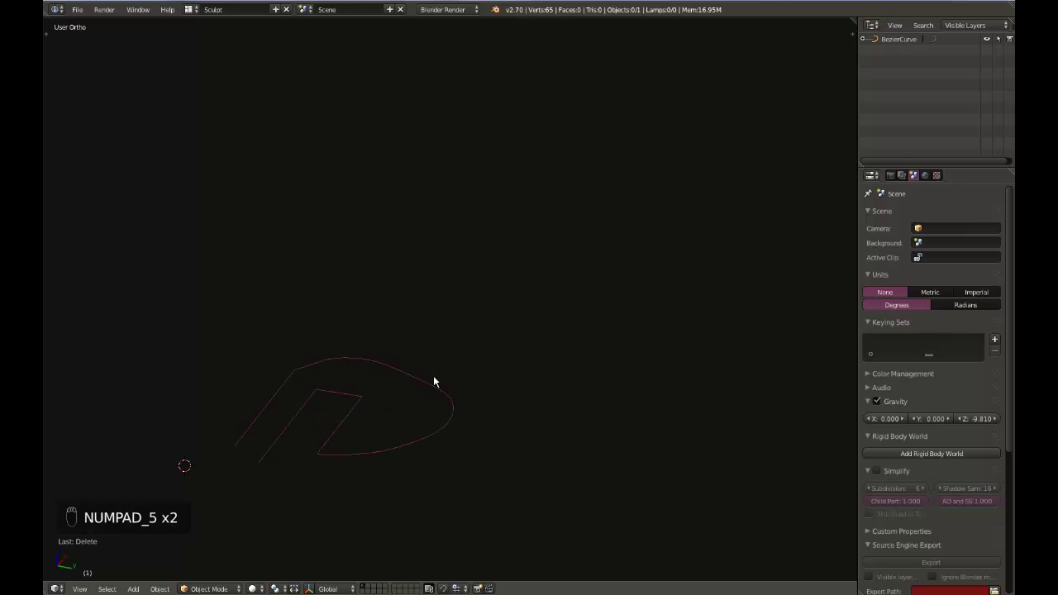
{"action": "key", "text": "KP_7"}
{"action": "right_click", "coordinate": [289, 333]}
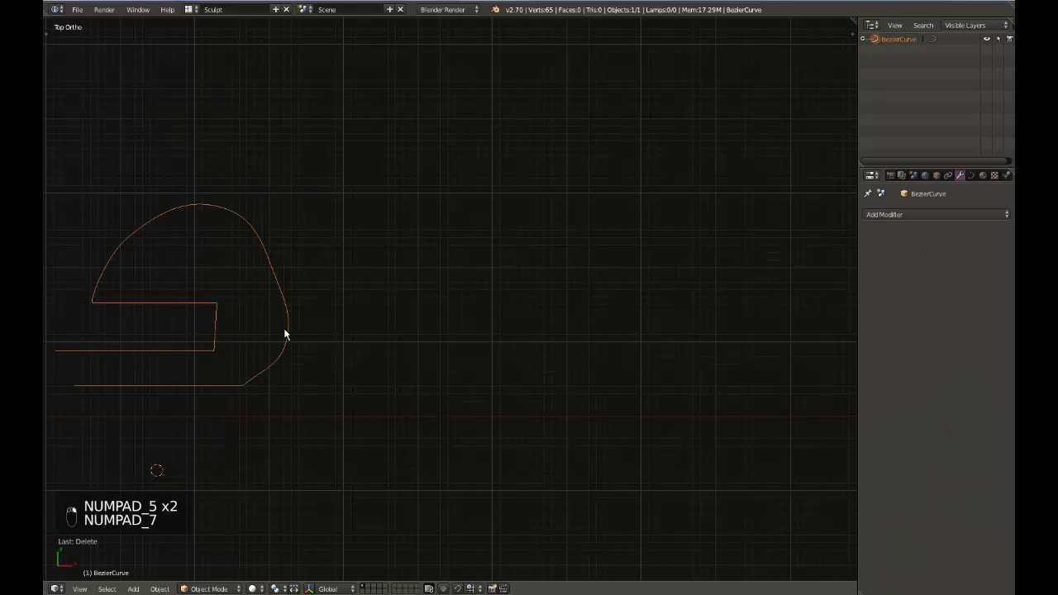
{"action": "key", "text": "KP_Decimal"}
{"action": "middle_click_drag", "start_coordinate": [449, 381], "coordinate": [488, 384]}
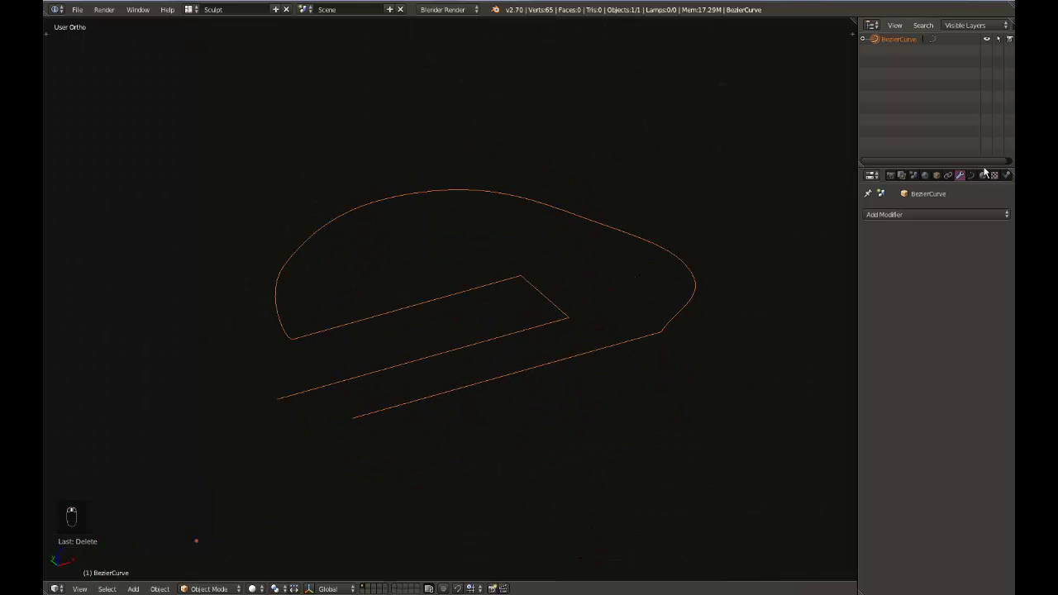
- Show the curve's data settings and try switching its shape to 2D and back to 3D
{"action": "left_click", "coordinate": [972, 175]}
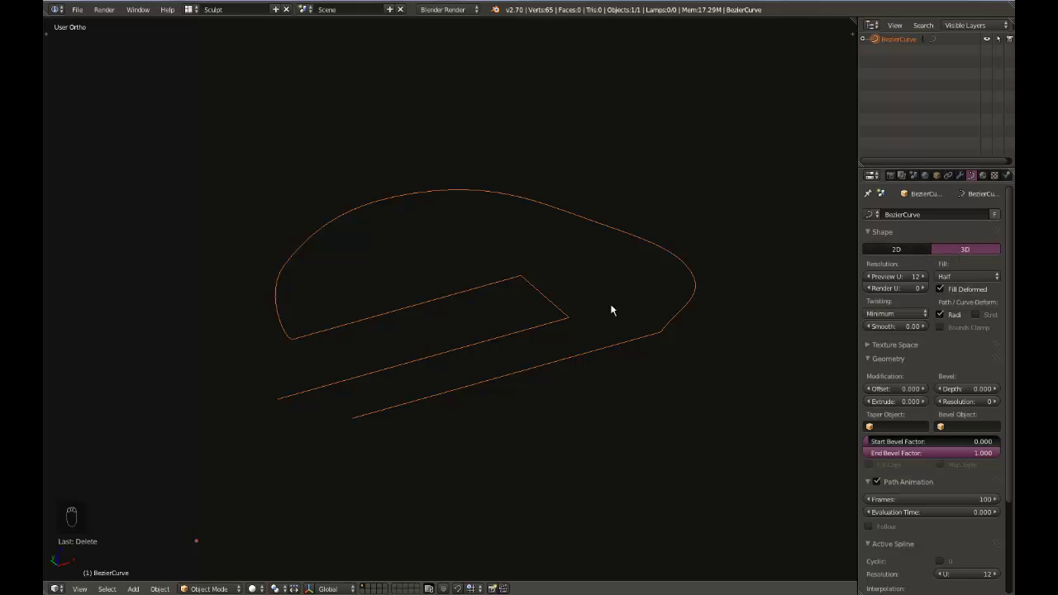
{"action": "left_click", "coordinate": [907, 248]}
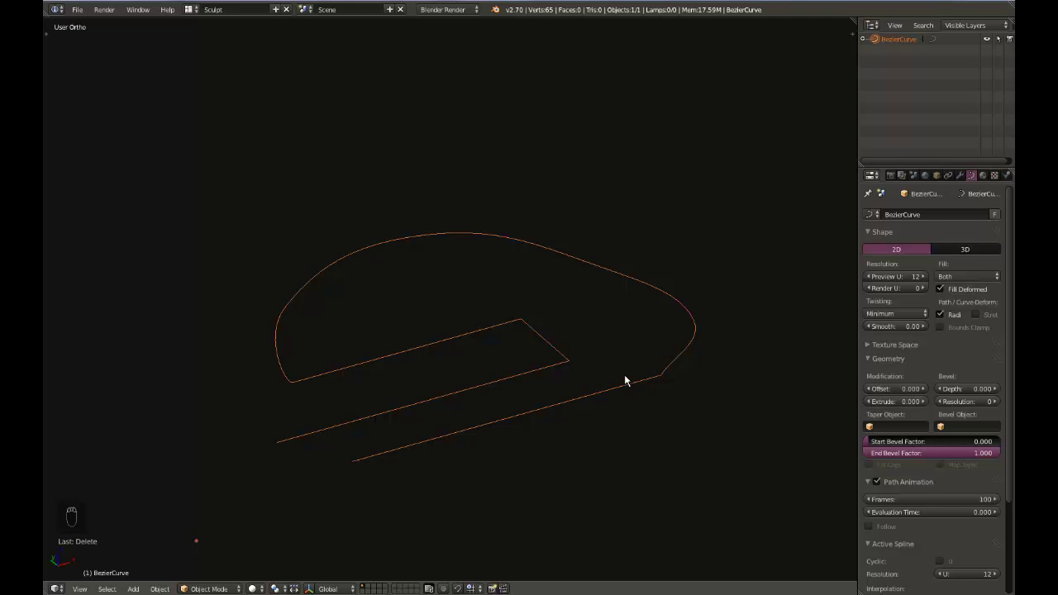
{"action": "middle_click_drag", "start_coordinate": [626, 381], "coordinate": [608, 313]}
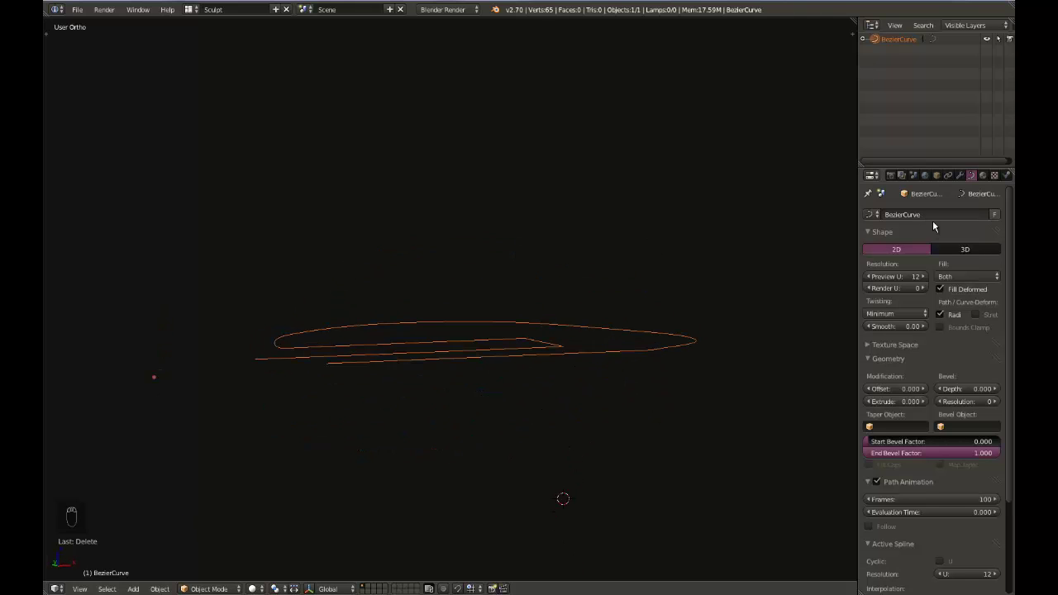
{"action": "left_click", "coordinate": [944, 247]}
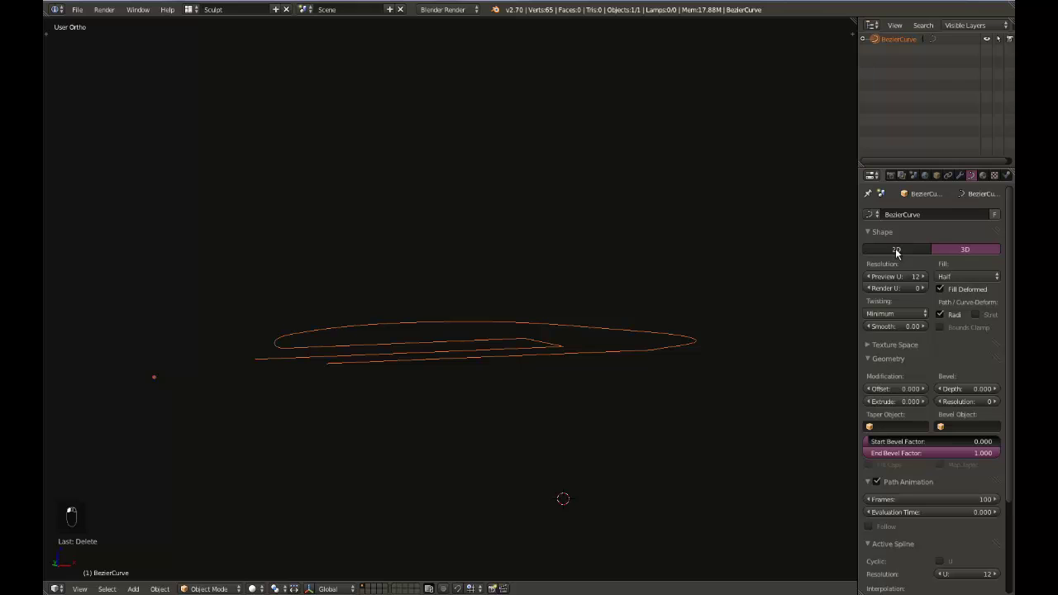
- Undo the curve's shape changes, set it to 2D once more and undo that change too
{"action": "key", "text": "ctrl+z"}
{"action": "key", "text": "ctrl+z"}
{"action": "key", "text": "ctrl+z"}
{"action": "key", "text": "ctrl+z"}
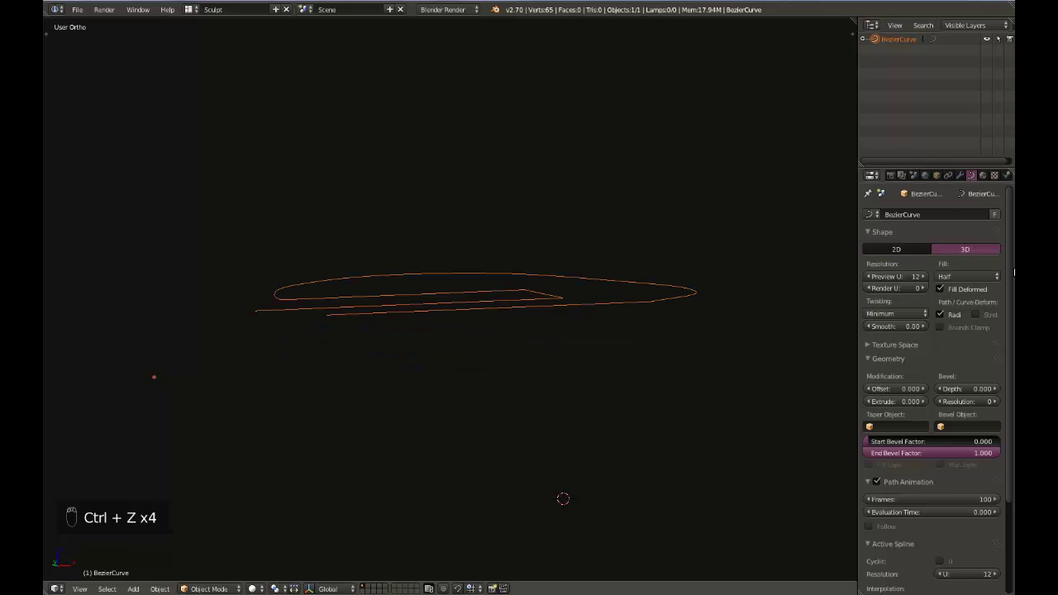
{"action": "left_click", "coordinate": [898, 249]}
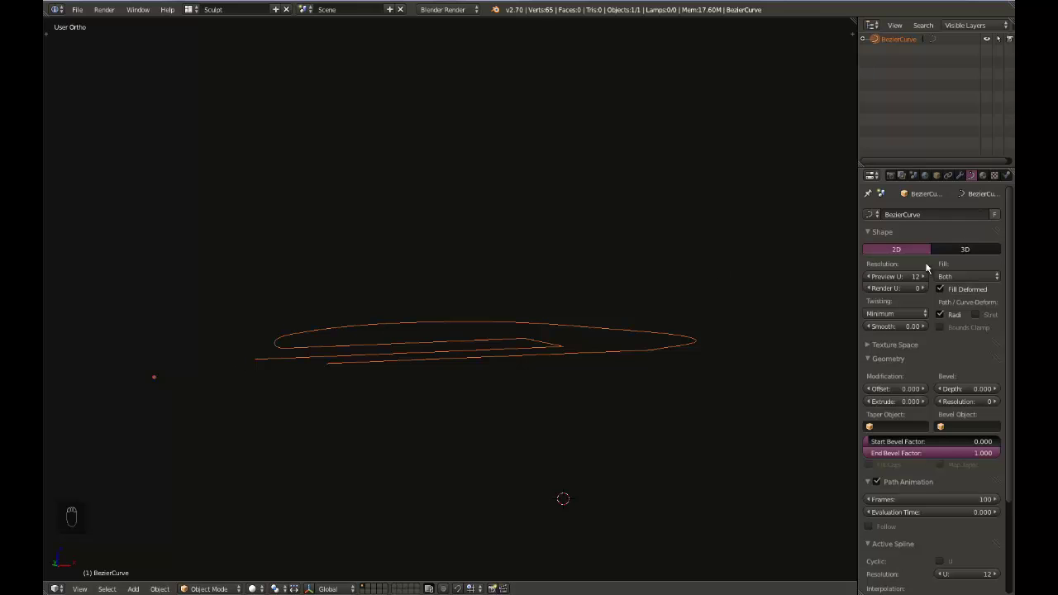
{"action": "key", "text": "ctrl+z"}
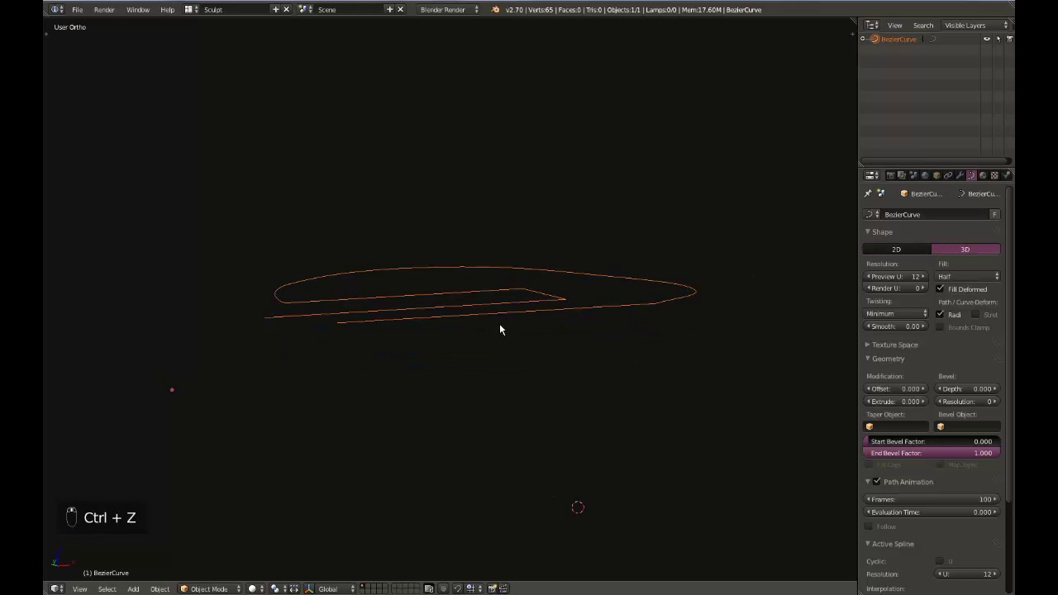
- Try moving the control point at the inner corner of the lowest straight segment freely in 3D, and return to Object Mode
{"action": "key", "text": "Tab"}
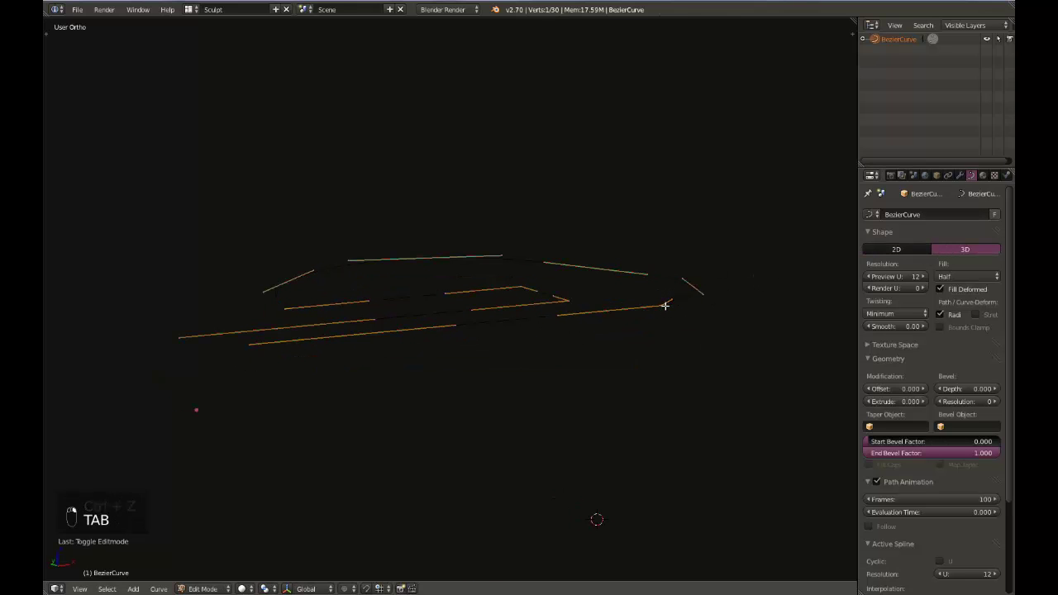
{"action": "right_click", "coordinate": [658, 311]}
{"action": "key", "text": "g"}
{"action": "right_click", "coordinate": [663, 306]}
{"action": "right_click", "coordinate": [660, 311]}
{"action": "key", "text": "g"}
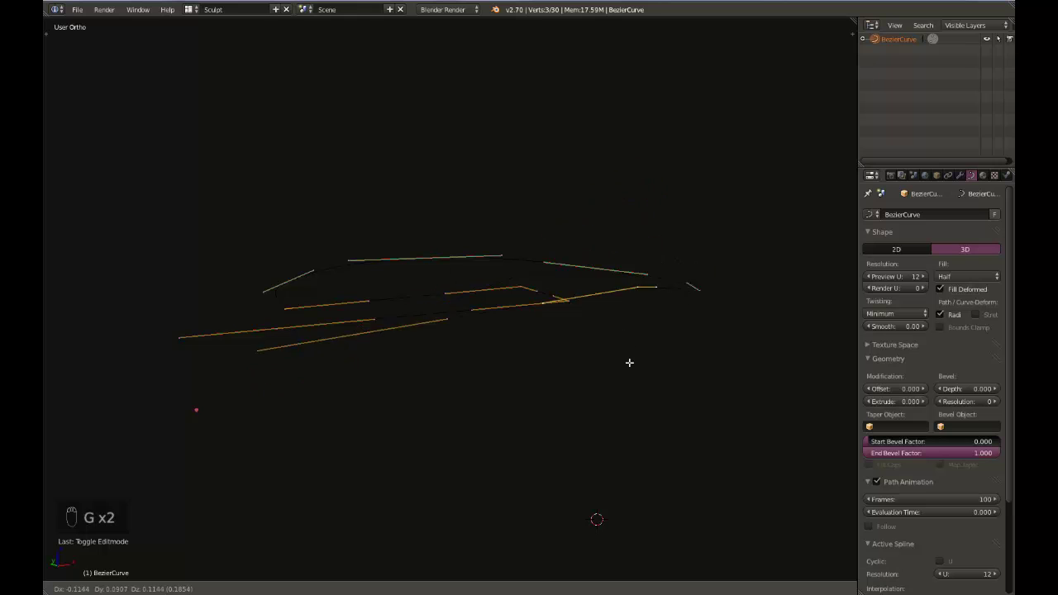
{"action": "left_click", "coordinate": [652, 272]}
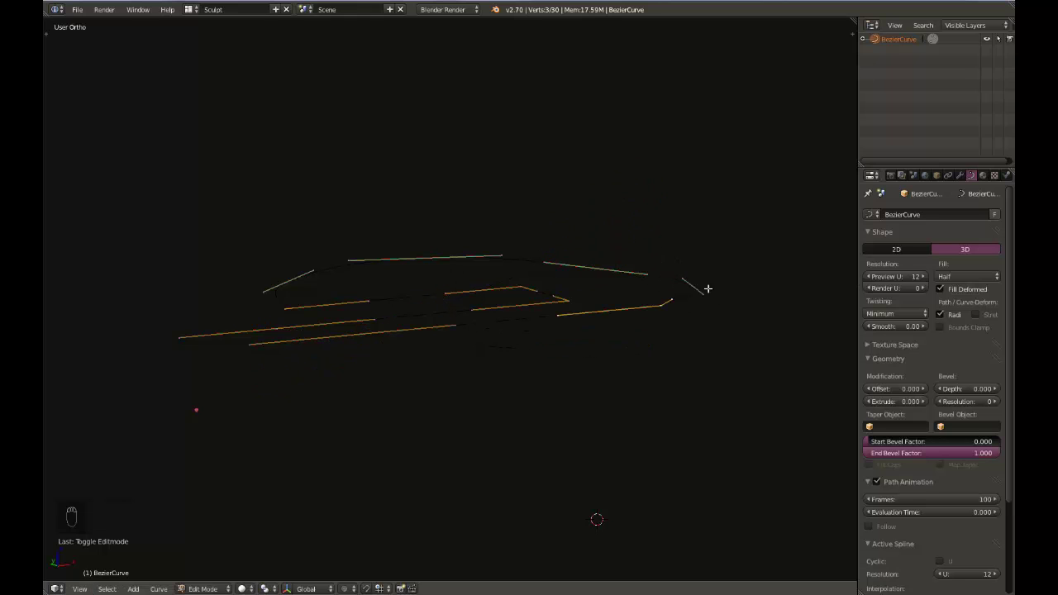
{"action": "key", "text": "Tab"}
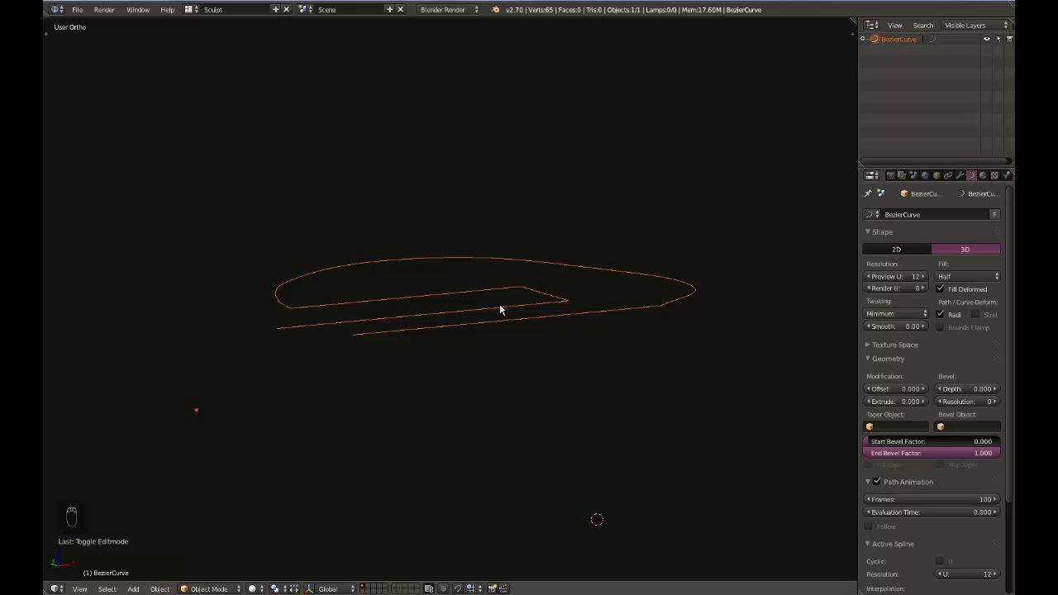
- Give the curve a bevel depth of 0.033 and inspect its far rounded end up close from different angles
{"action": "middle_click_drag", "start_coordinate": [501, 307], "coordinate": [509, 330]}
{"action": "scroll", "coordinate": [512, 364], "scroll_direction": "up", "scroll_amount": 2}
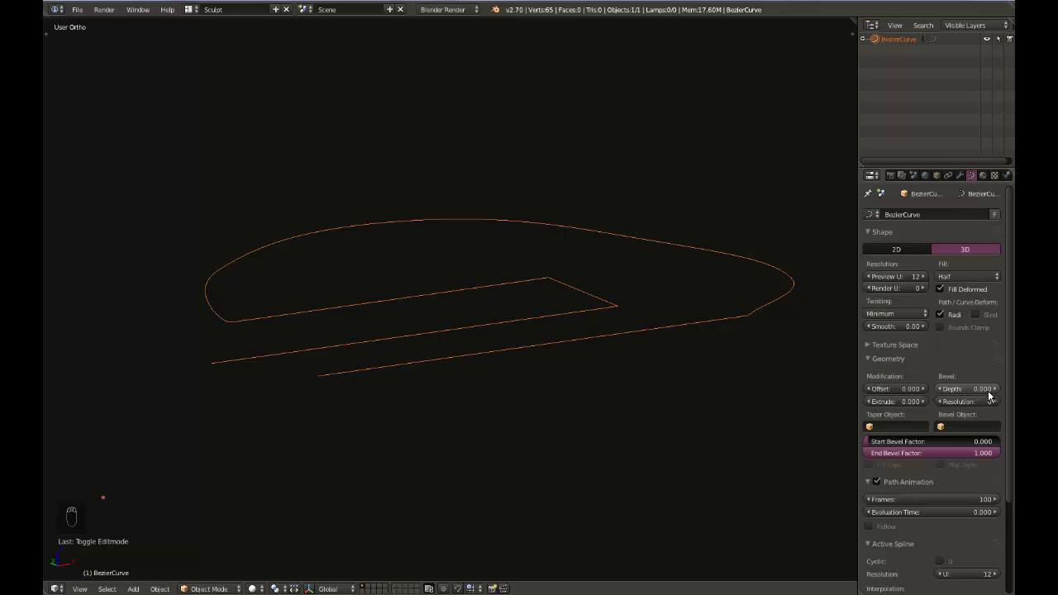
{"action": "left_click_drag", "start_coordinate": [996, 393], "coordinate": [973, 389]}
{"action": "middle_click_drag", "start_coordinate": [624, 333], "coordinate": [615, 364], "text": "ctrl"}
{"action": "middle_click_drag", "start_coordinate": [599, 328], "coordinate": [203, 382], "text": "shift"}
{"action": "middle_click_drag", "start_coordinate": [523, 304], "coordinate": [554, 385]}
{"action": "left_click_drag", "start_coordinate": [973, 394], "coordinate": [994, 392]}
{"action": "middle_click_drag", "start_coordinate": [552, 392], "coordinate": [578, 386]}
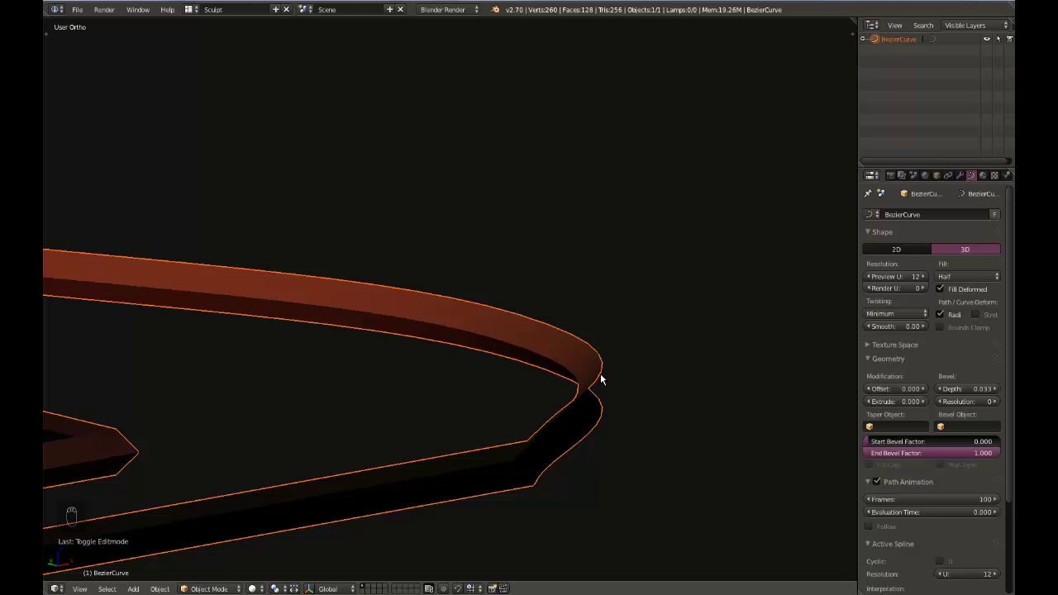
- Sketch a freehand cross-section mark over the curve's bend, and set the curve's fill mode to Full
{"action": "mouse_move", "coordinate": [579, 376]}
{"action": "left_mouse_down"}
{"action": "mouse_move", "coordinate": [602, 357]}
{"action": "mouse_move", "coordinate": [626, 379]}
{"action": "mouse_move", "coordinate": [606, 414]}
{"action": "mouse_move", "coordinate": [577, 373]}
{"action": "mouse_move", "coordinate": [599, 417]}
{"action": "mouse_move", "coordinate": [603, 364]}
{"action": "left_mouse_up"}
{"action": "key", "text": "Escape"}
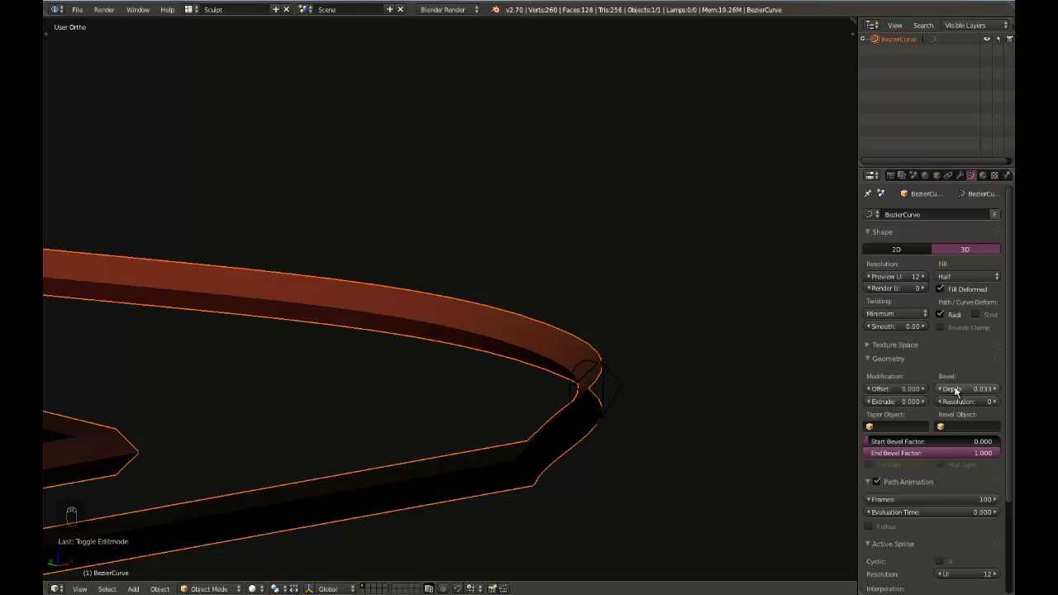
{"action": "left_click", "coordinate": [957, 277]}
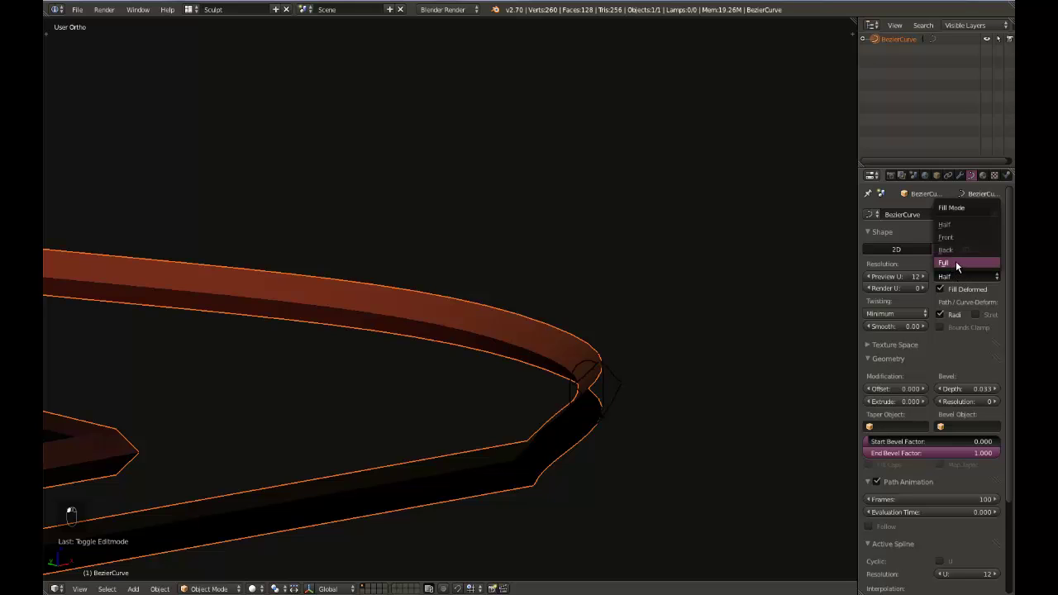
{"action": "left_click", "coordinate": [952, 263]}
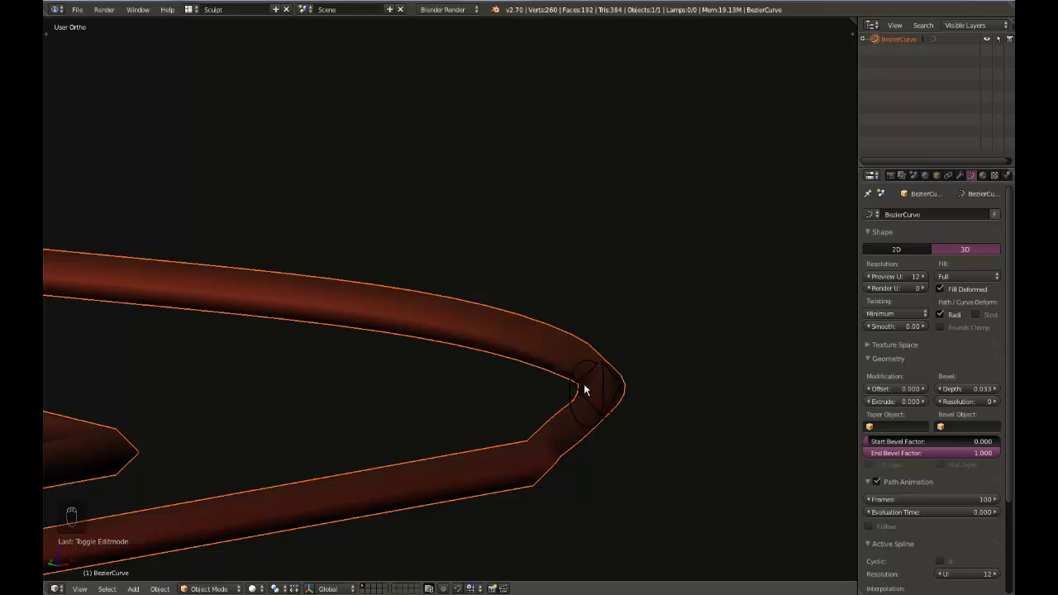
{"action": "mouse_move", "coordinate": [612, 409]}
{"action": "middle_mouse_down"}
{"action": "mouse_move", "coordinate": [604, 373]}
{"action": "mouse_move", "coordinate": [602, 400]}
{"action": "middle_mouse_up"}
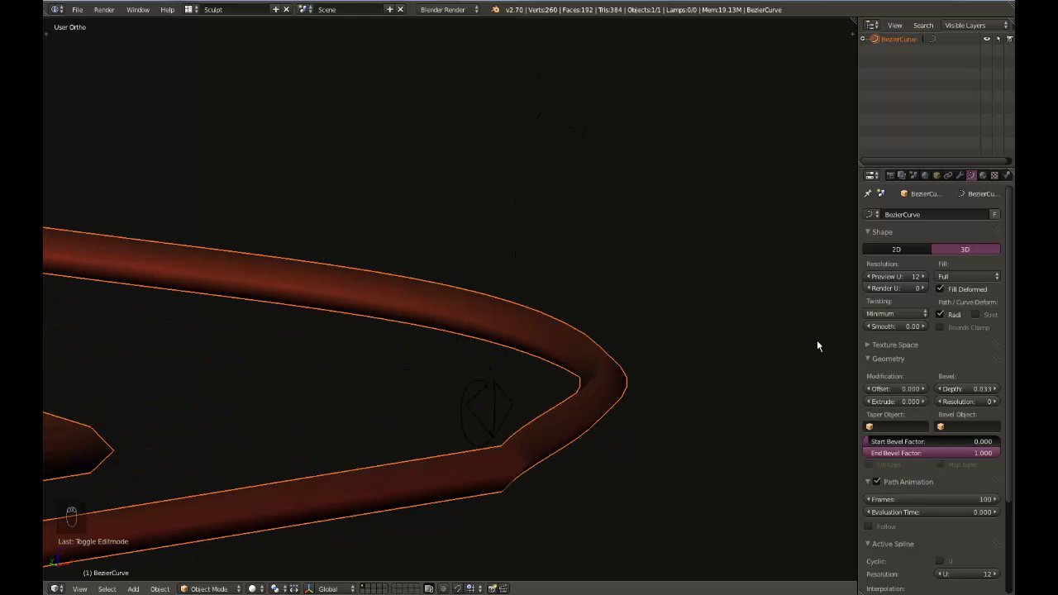
- Set the bevel depth to 0.039 and the bevel resolution to 3, checking the tube briefly in wireframe
{"action": "mouse_move", "coordinate": [980, 389]}
{"action": "left_mouse_down"}
{"action": "mouse_move", "coordinate": [1000, 394]}
{"action": "mouse_move", "coordinate": [971, 394]}
{"action": "mouse_move", "coordinate": [1006, 396]}
{"action": "mouse_move", "coordinate": [976, 401]}
{"action": "left_mouse_up"}
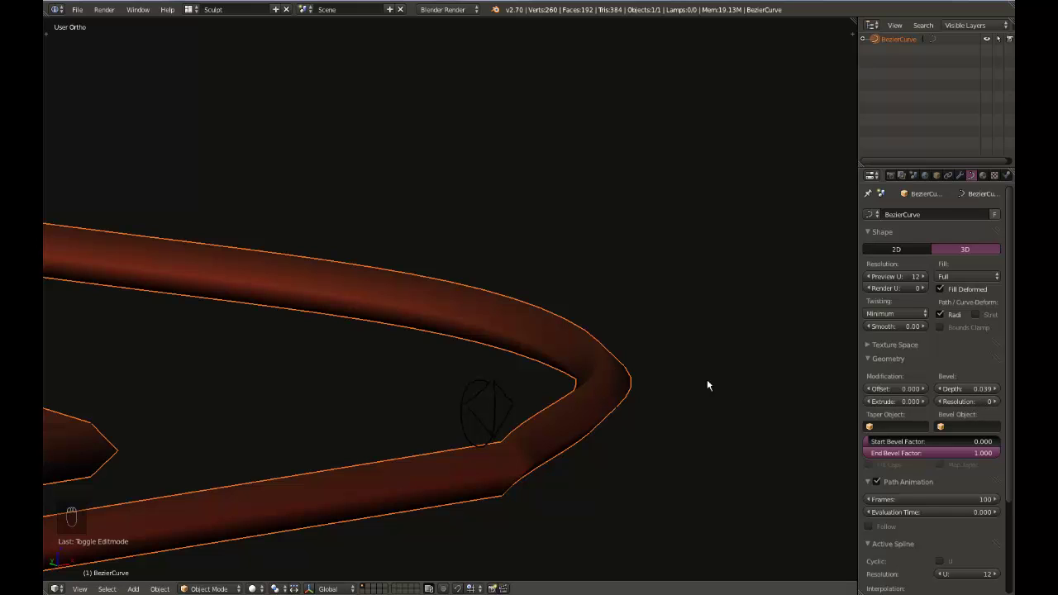
{"action": "left_click", "coordinate": [996, 401]}
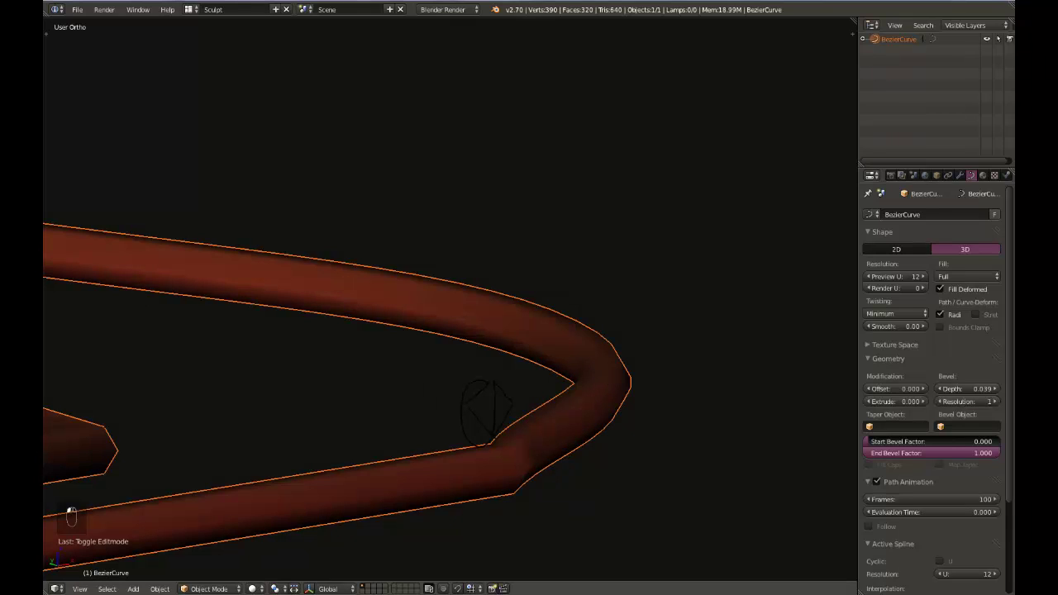
{"action": "left_click", "coordinate": [994, 401]}
{"action": "left_click", "coordinate": [994, 401]}
{"action": "key", "text": "z"}
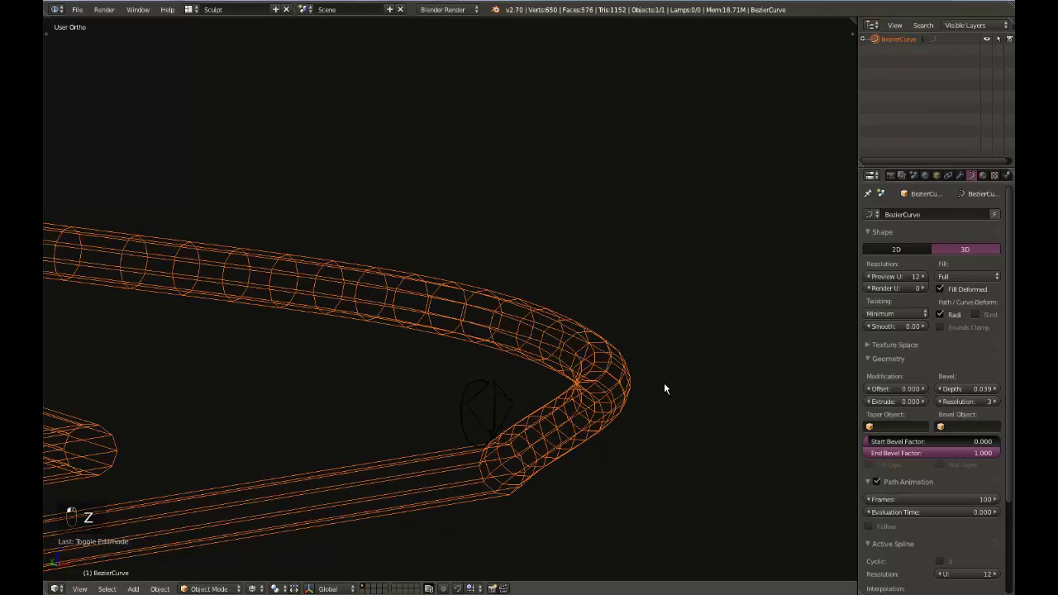
{"action": "key", "text": "z"}
- Turn on the wire overlay for the curve object and raise its bevel resolution to 9
{"action": "left_click", "coordinate": [936, 176]}
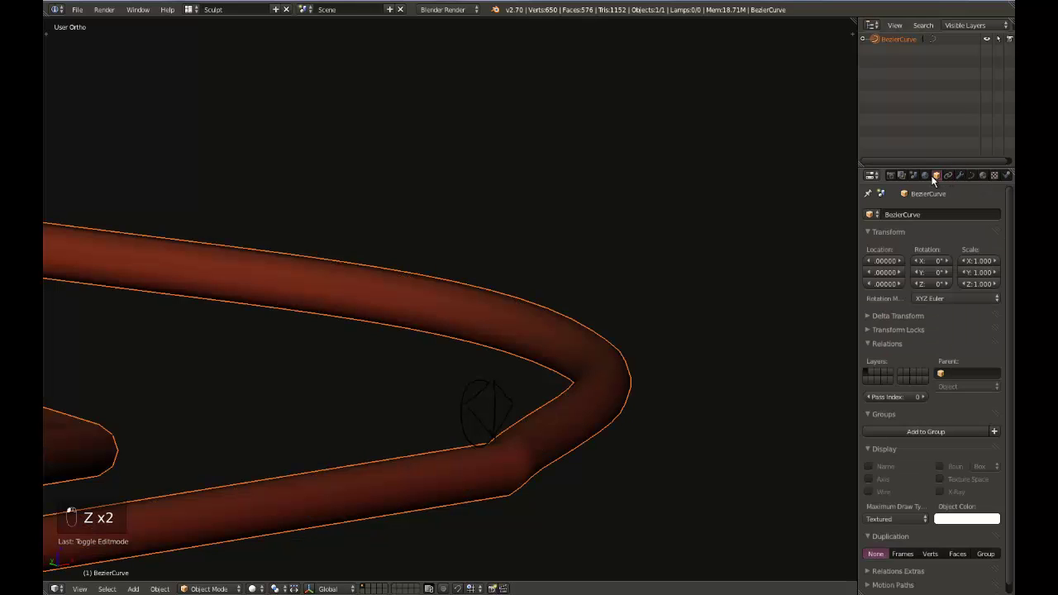
{"action": "left_click", "coordinate": [872, 491]}
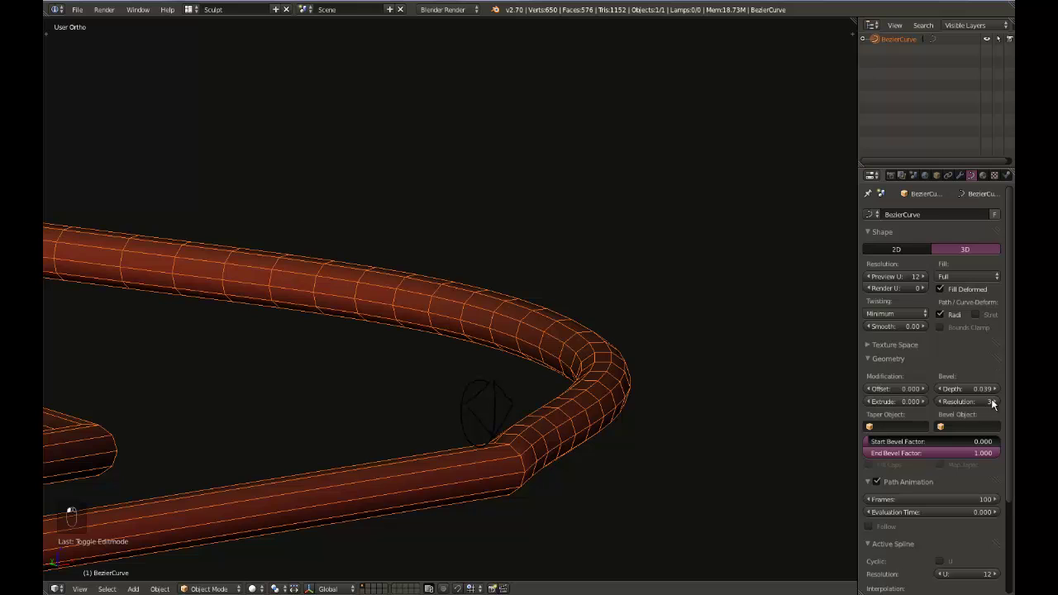
{"action": "left_click", "coordinate": [995, 402]}
{"action": "left_click", "coordinate": [995, 402]}
{"action": "left_click", "coordinate": [995, 402]}
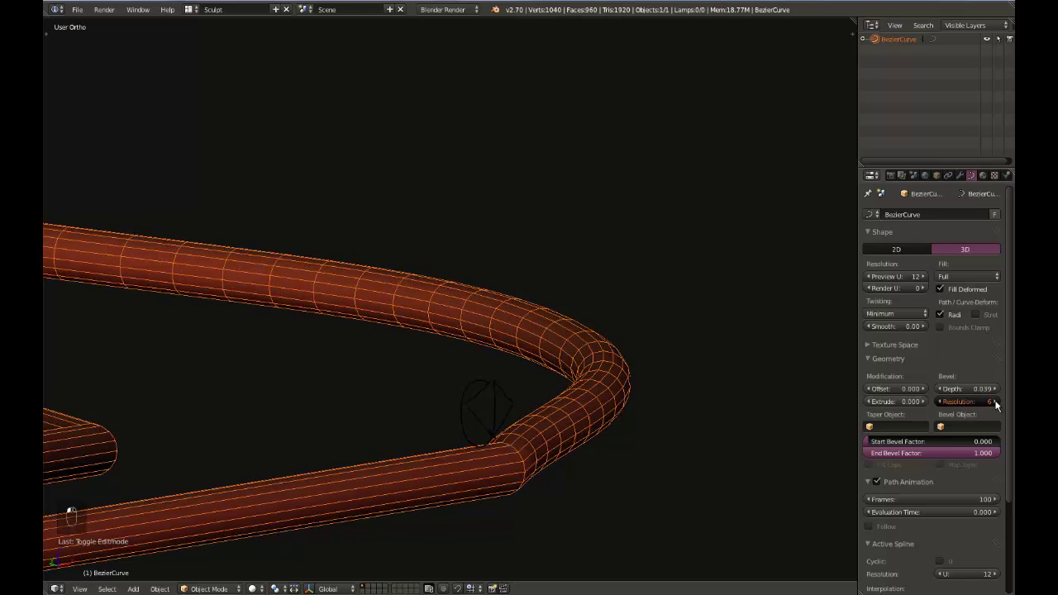
{"action": "left_click", "coordinate": [996, 402]}
{"action": "left_click", "coordinate": [996, 402]}
{"action": "left_click", "coordinate": [995, 402]}
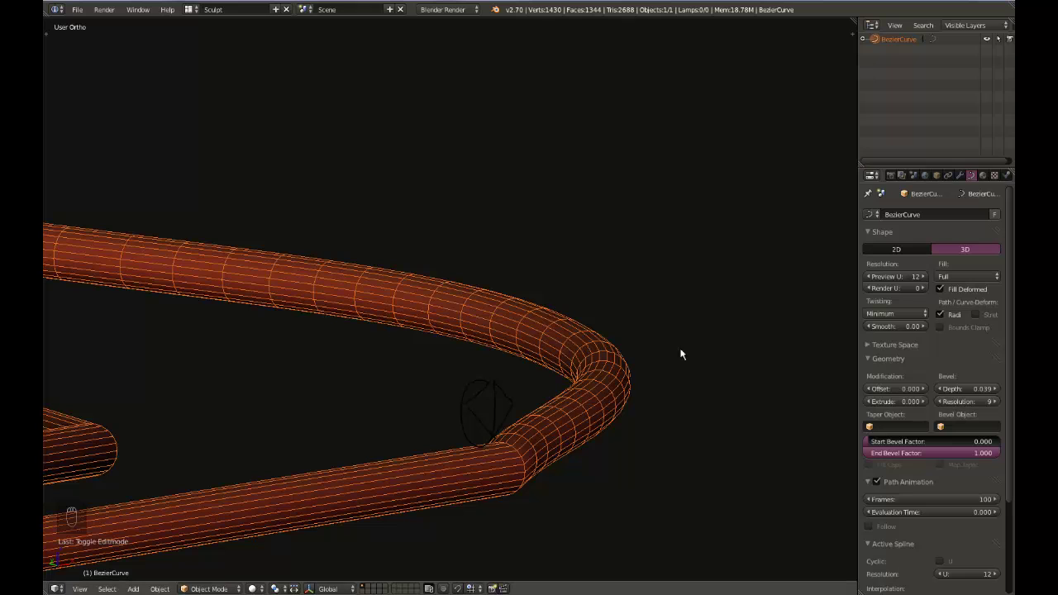
- View the bevelled curve from higher up and try a bevel resolution of 11
{"action": "middle_click_drag", "start_coordinate": [577, 402], "coordinate": [633, 329]}
{"action": "key", "text": "Tab"}
{"action": "key", "text": "Tab"}
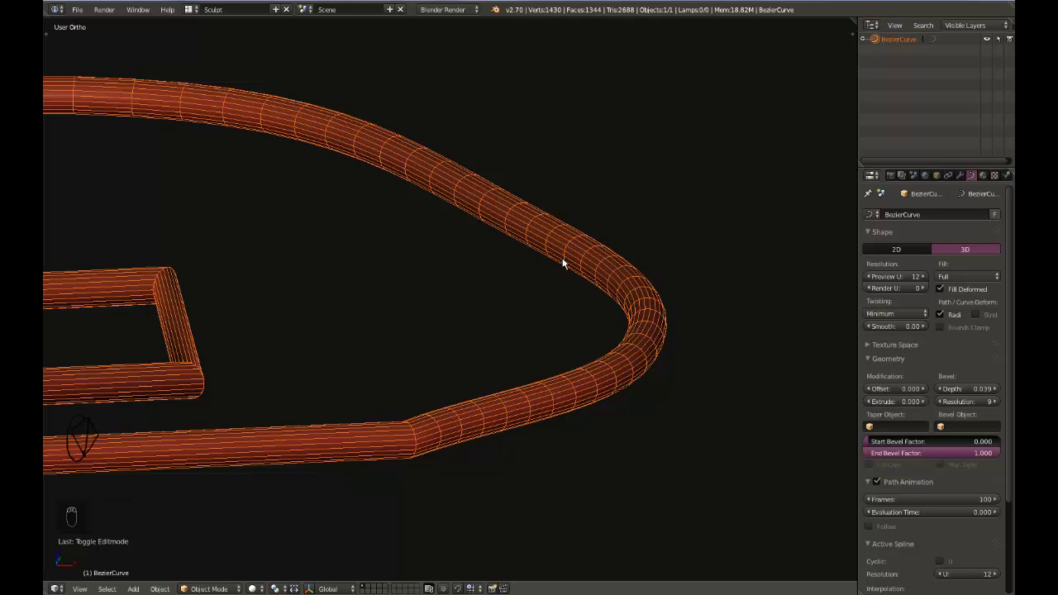
{"action": "left_click", "coordinate": [991, 401]}
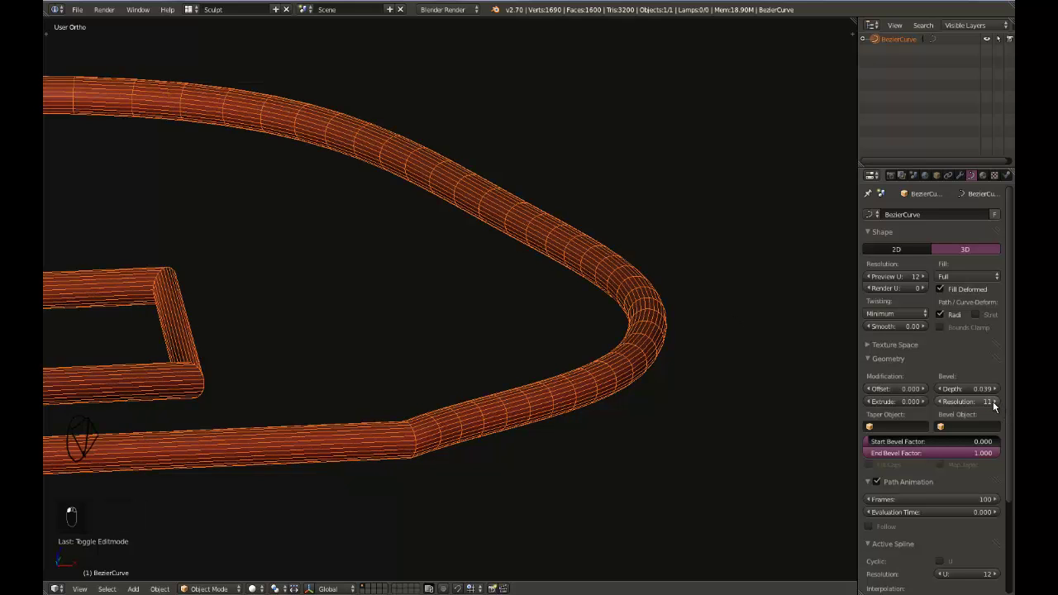
{"action": "left_click", "coordinate": [992, 401]}
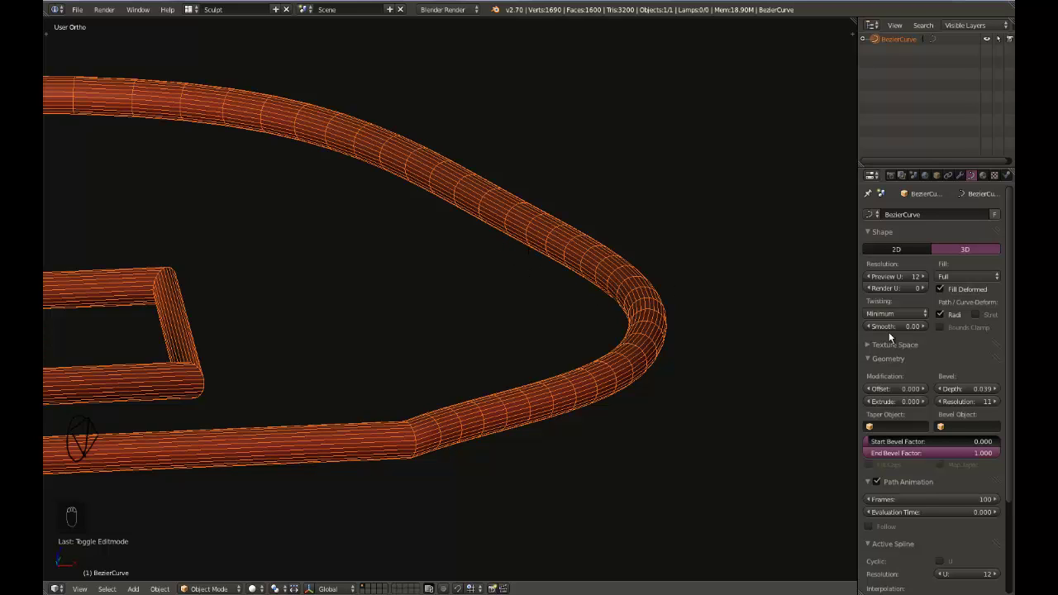
- Lower the curve's bevel resolution to 2
{"action": "left_click", "coordinate": [941, 403]}
{"action": "left_click", "coordinate": [942, 402]}
{"action": "left_click", "coordinate": [942, 402]}
{"action": "left_click", "coordinate": [942, 403]}
{"action": "left_click", "coordinate": [942, 402]}
{"action": "left_click", "coordinate": [942, 403]}
{"action": "left_click", "coordinate": [942, 403]}
{"action": "left_click", "coordinate": [942, 402]}
{"action": "left_click", "coordinate": [941, 402]}
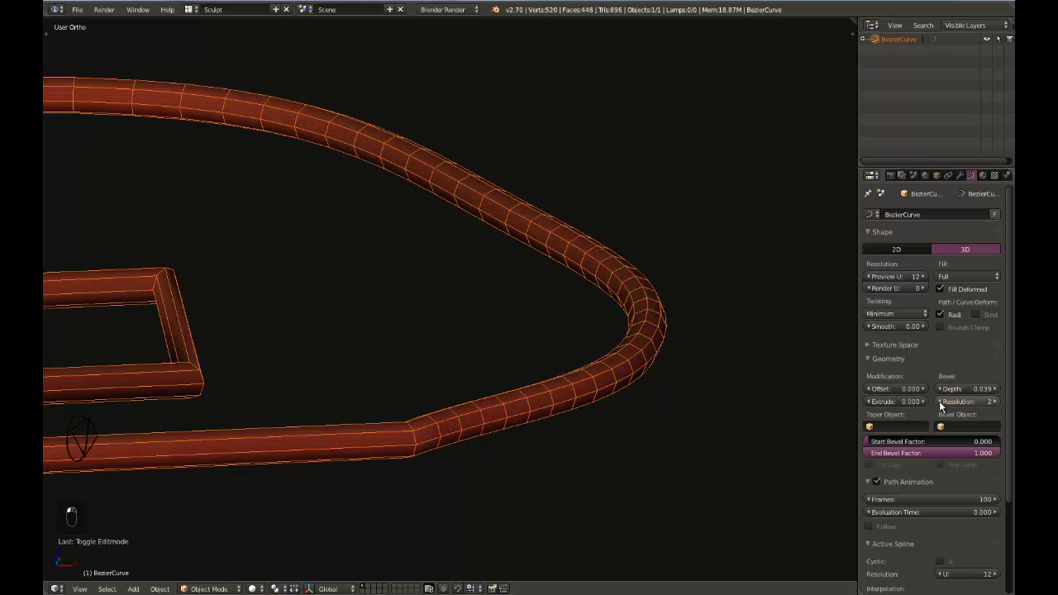
{"action": "left_click", "coordinate": [940, 402]}
{"action": "left_click", "coordinate": [996, 403]}
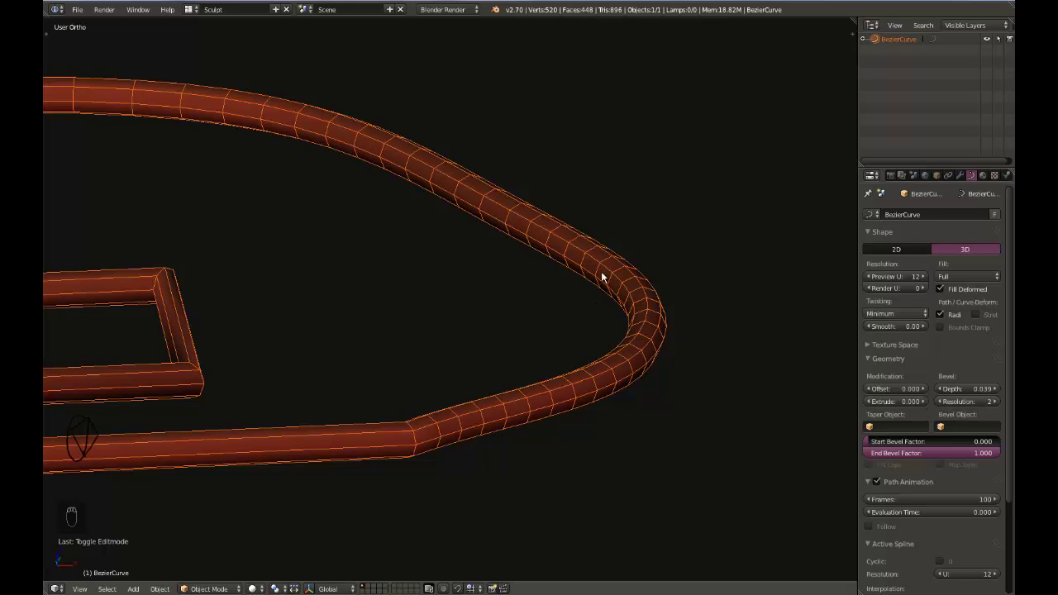
- In Edit Mode, select the control point on the lower bend and try a preview U resolution of 1
{"action": "middle_click_drag", "start_coordinate": [607, 334], "coordinate": [562, 378]}
{"action": "key", "text": "Tab"}
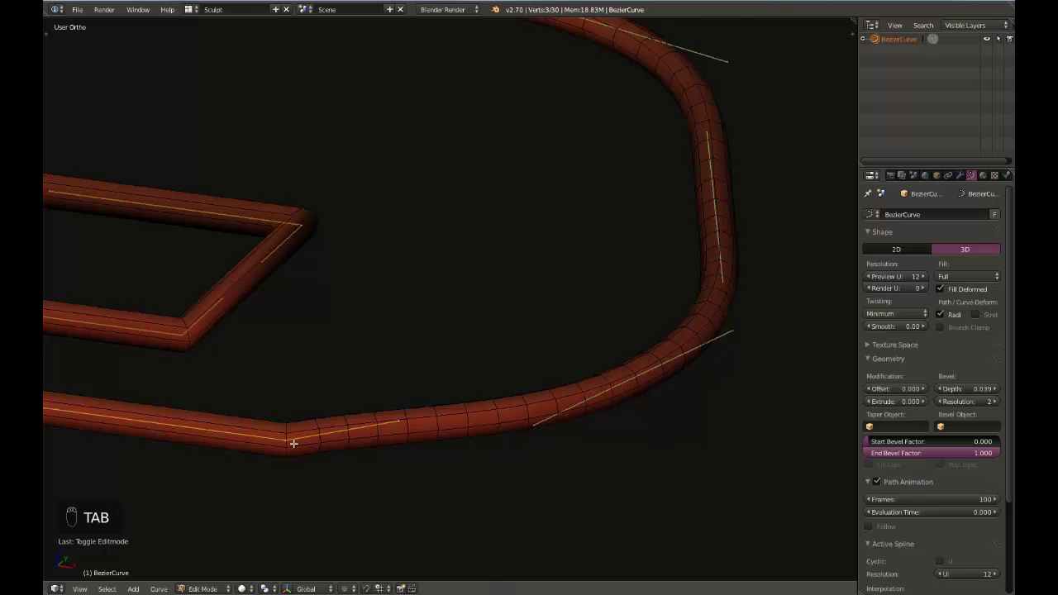
{"action": "right_click", "coordinate": [624, 385]}
{"action": "mouse_move", "coordinate": [405, 390]}
{"action": "middle_mouse_down"}
{"action": "mouse_move", "coordinate": [442, 404]}
{"action": "mouse_move", "coordinate": [421, 383]}
{"action": "middle_mouse_up"}
{"action": "middle_click_drag", "start_coordinate": [701, 339], "coordinate": [566, 358]}
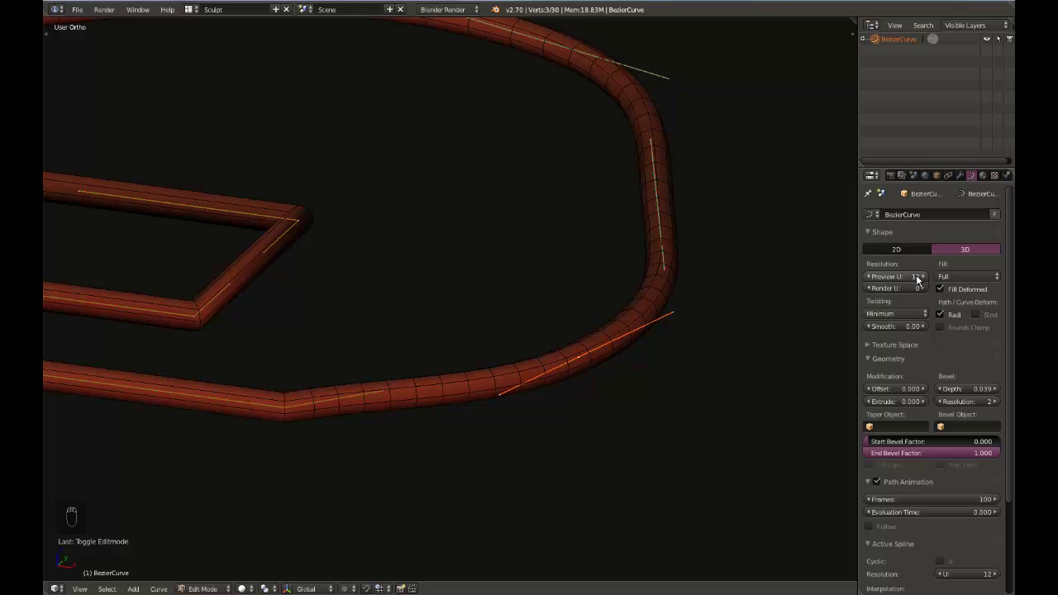
{"action": "left_click", "coordinate": [870, 277]}
{"action": "left_click", "coordinate": [870, 277]}
{"action": "left_click", "coordinate": [871, 277]}
{"action": "left_click", "coordinate": [870, 277]}
{"action": "left_click", "coordinate": [871, 277]}
{"action": "left_click", "coordinate": [872, 278]}
{"action": "left_click", "coordinate": [873, 278]}
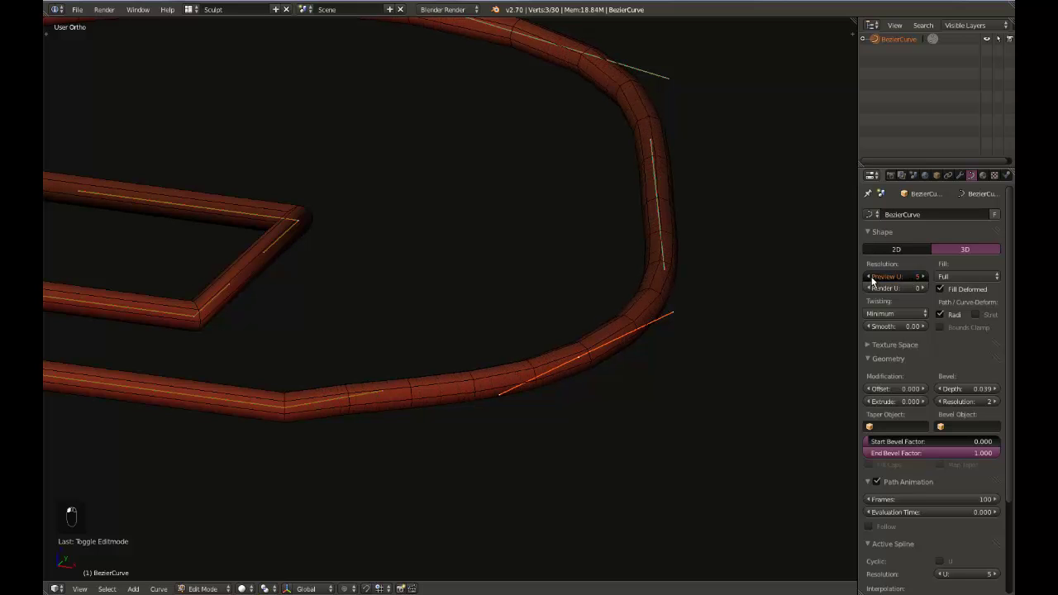
{"action": "left_click", "coordinate": [873, 277]}
{"action": "left_click", "coordinate": [872, 278]}
{"action": "left_click", "coordinate": [872, 281]}
{"action": "left_click", "coordinate": [872, 280]}
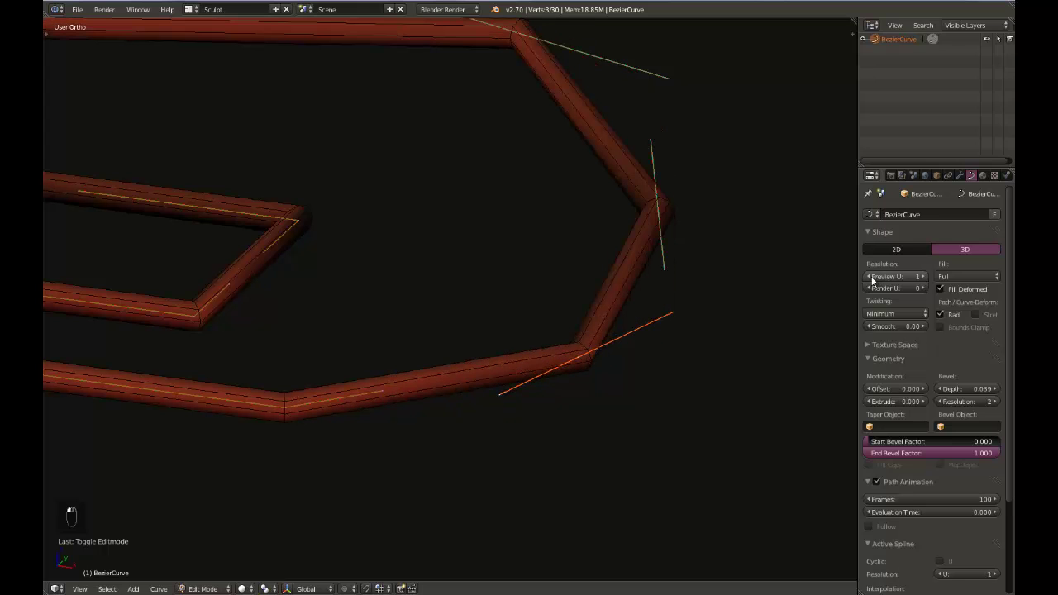
- Set the curve's preview U resolution to 7 and return to Object Mode
{"action": "left_click", "coordinate": [924, 277]}
{"action": "left_click", "coordinate": [923, 277]}
{"action": "left_click", "coordinate": [924, 278]}
{"action": "left_click", "coordinate": [925, 278]}
{"action": "left_click", "coordinate": [924, 278]}
{"action": "left_click", "coordinate": [924, 278]}
{"action": "left_click", "coordinate": [923, 278]}
{"action": "left_click", "coordinate": [923, 278]}
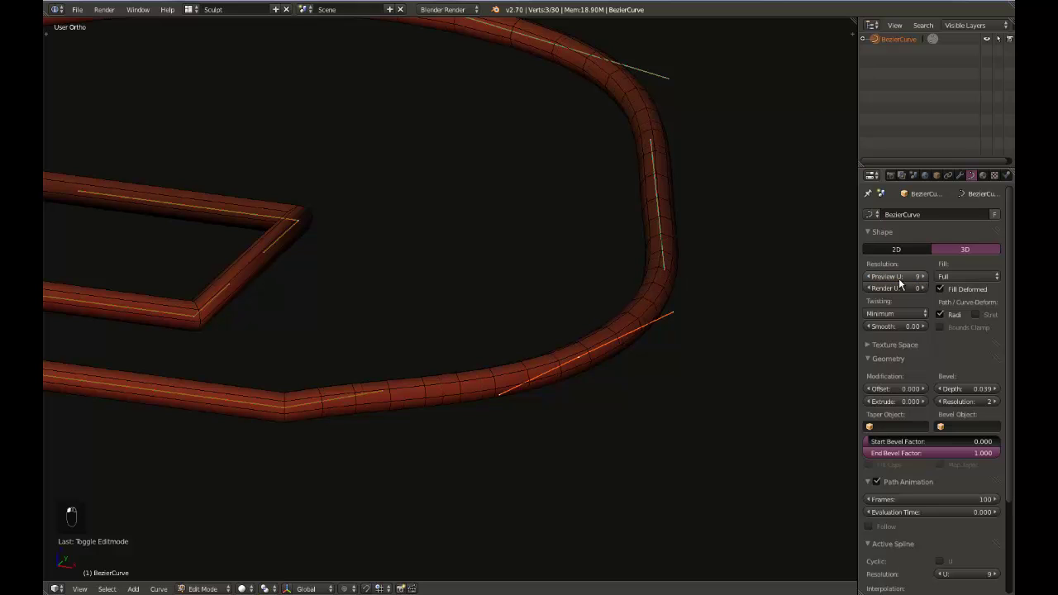
{"action": "left_click", "coordinate": [873, 280]}
{"action": "left_click", "coordinate": [872, 280]}
{"action": "middle_click_drag", "start_coordinate": [546, 359], "coordinate": [609, 371]}
{"action": "key", "text": "Tab"}
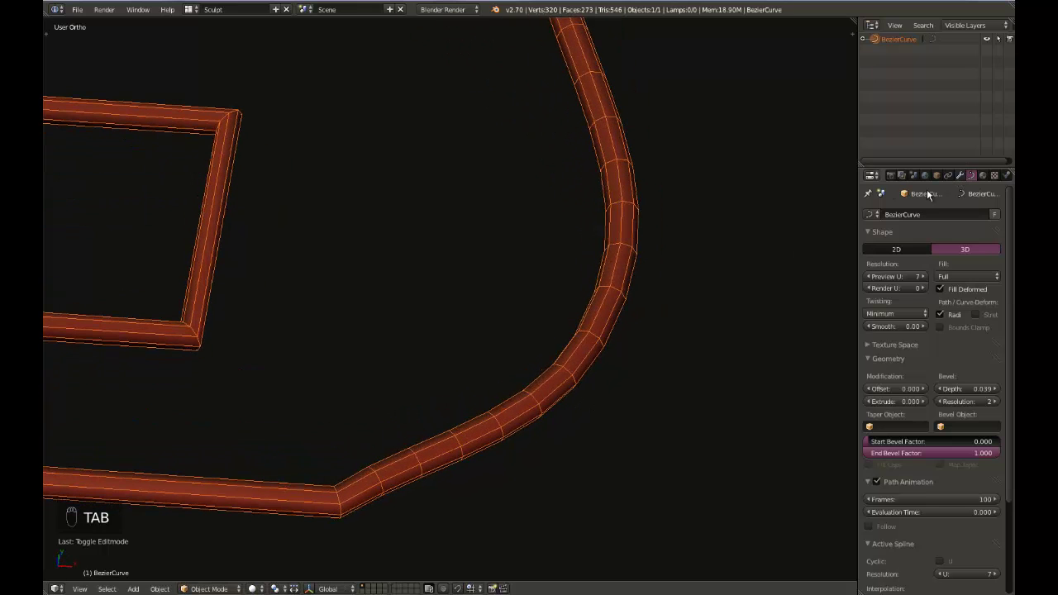
- Turn off the wire overlay for the curve object
{"action": "middle_click_drag", "start_coordinate": [522, 398], "coordinate": [535, 398]}
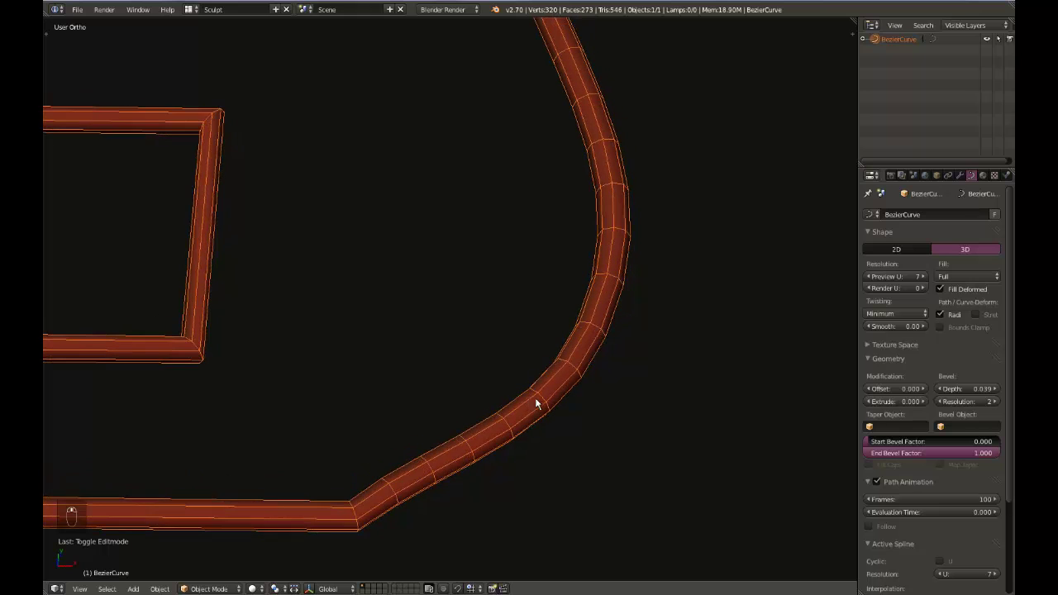
{"action": "left_click", "coordinate": [939, 175]}
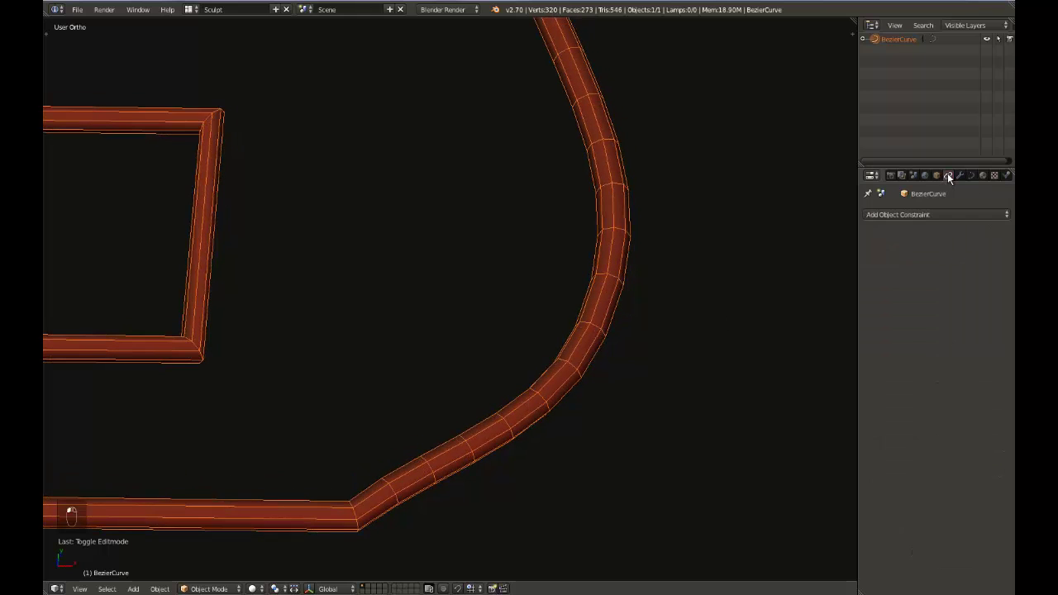
{"action": "left_click", "coordinate": [869, 492]}
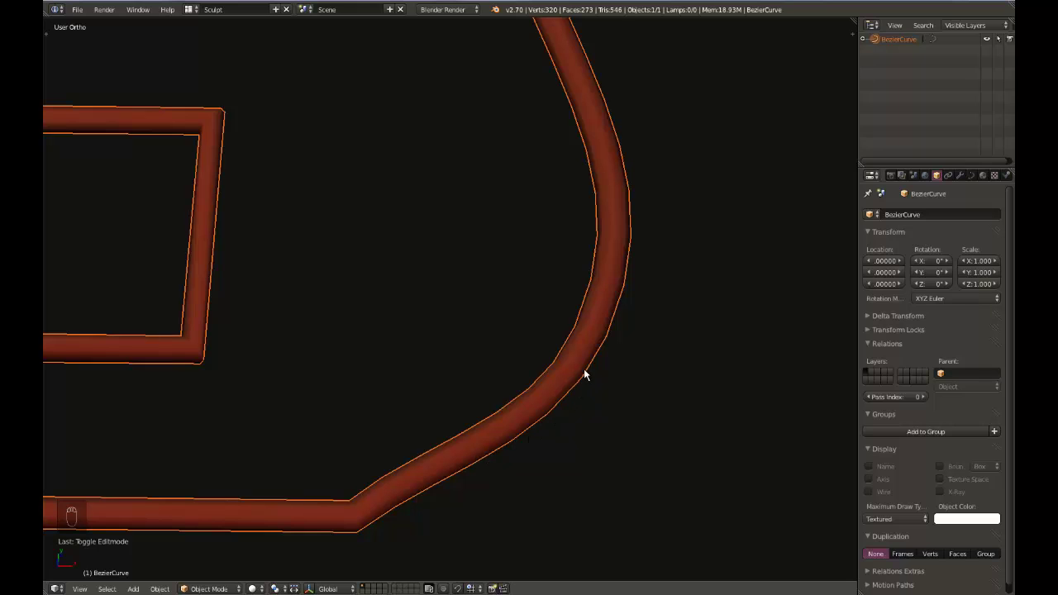
- Add a Subdivision Surface modifier to the curve with 2 view subdivisions and Optimal Display enabled
{"action": "left_click", "coordinate": [961, 176]}
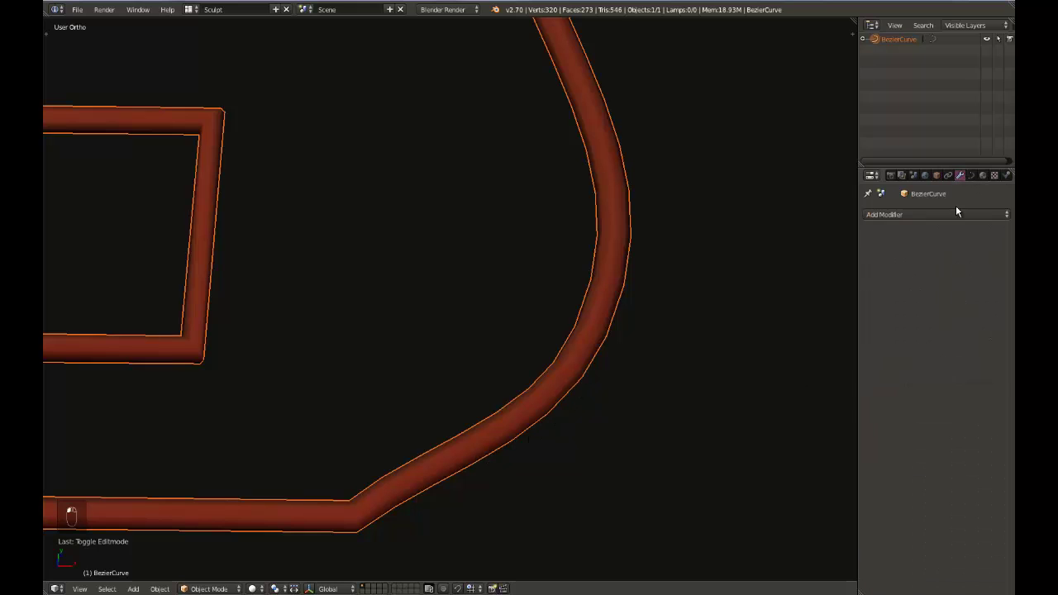
{"action": "left_click", "coordinate": [956, 214]}
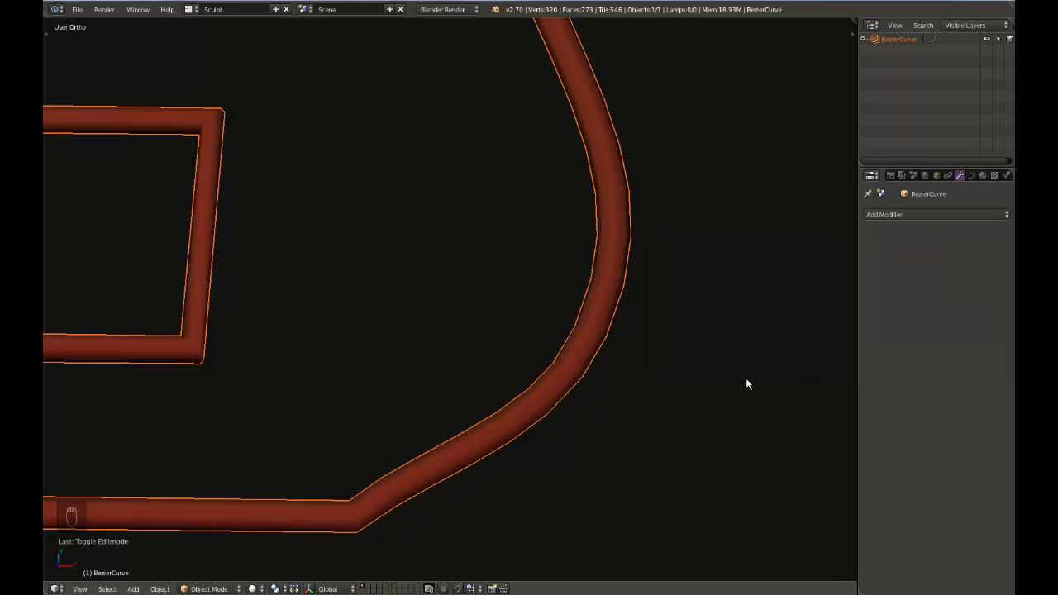
{"action": "left_click", "coordinate": [913, 215]}
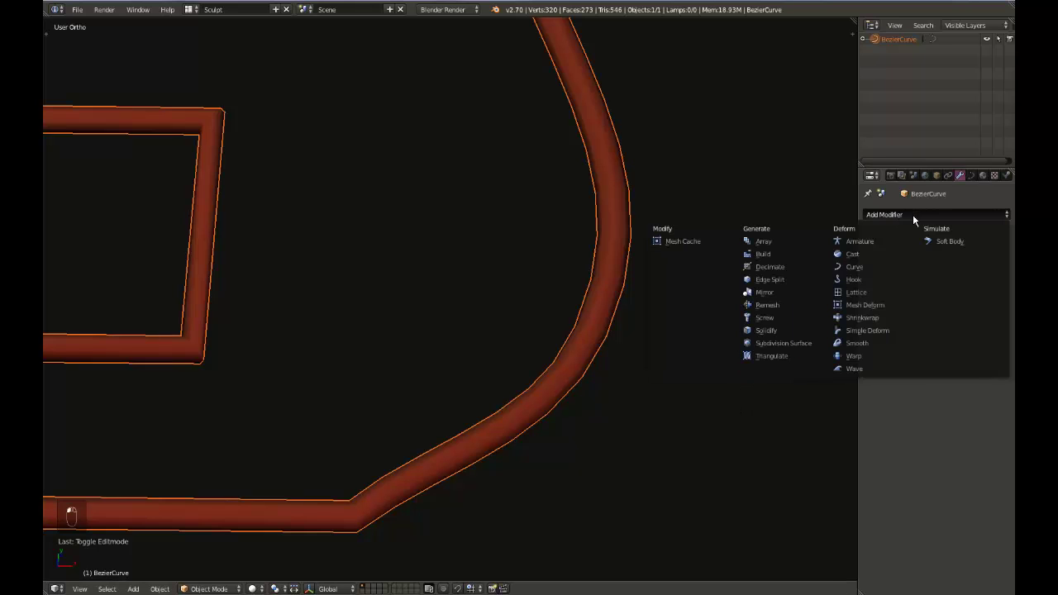
{"action": "left_click", "coordinate": [795, 341]}
{"action": "left_click", "coordinate": [928, 294]}
{"action": "left_click", "coordinate": [946, 307]}
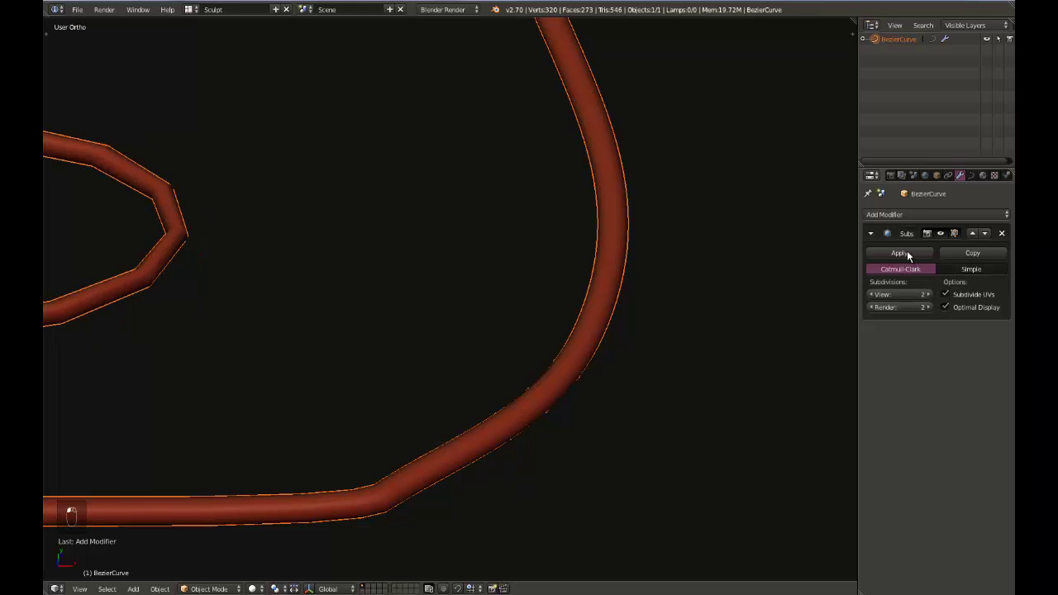
{"action": "left_click_drag", "start_coordinate": [857, 246], "coordinate": [856, 248]}
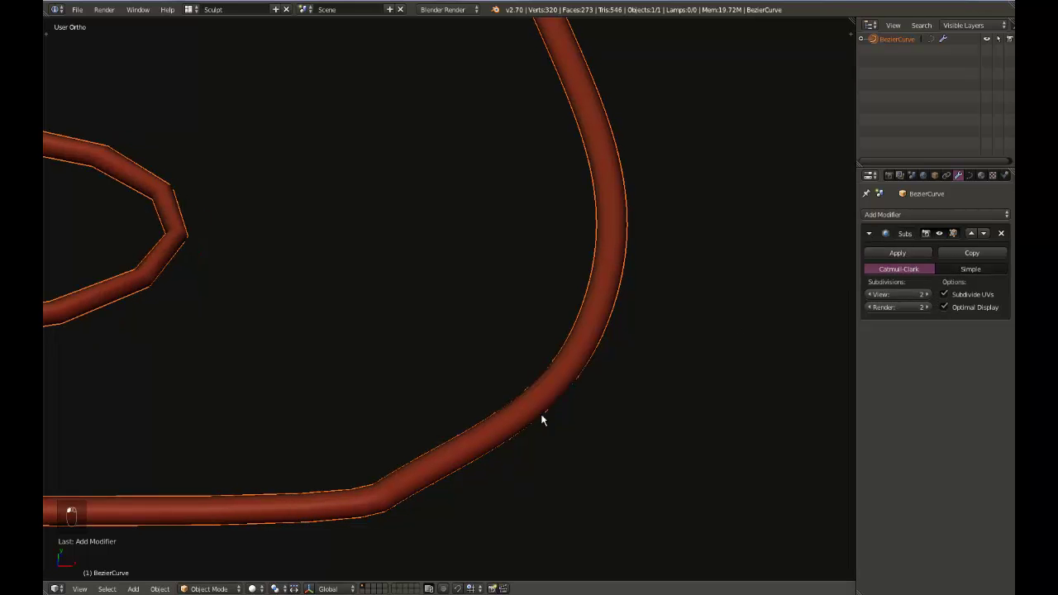
{"action": "middle_click_drag", "start_coordinate": [543, 425], "coordinate": [579, 426]}
- Lower the preview U resolution of the subdivided curve to 4
{"action": "left_click", "coordinate": [969, 175]}
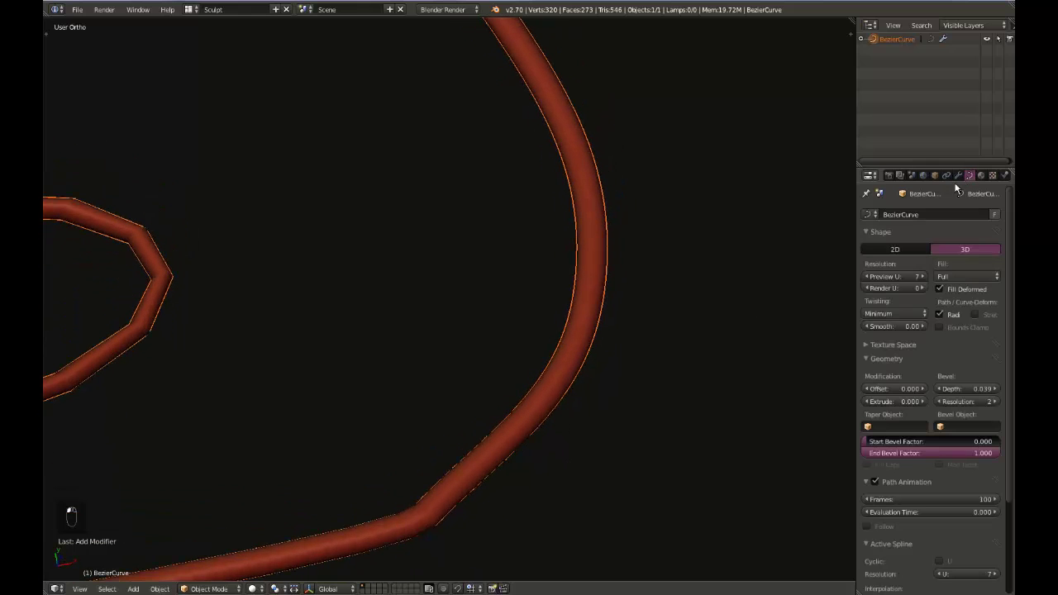
{"action": "left_click", "coordinate": [868, 278]}
{"action": "left_click", "coordinate": [868, 279]}
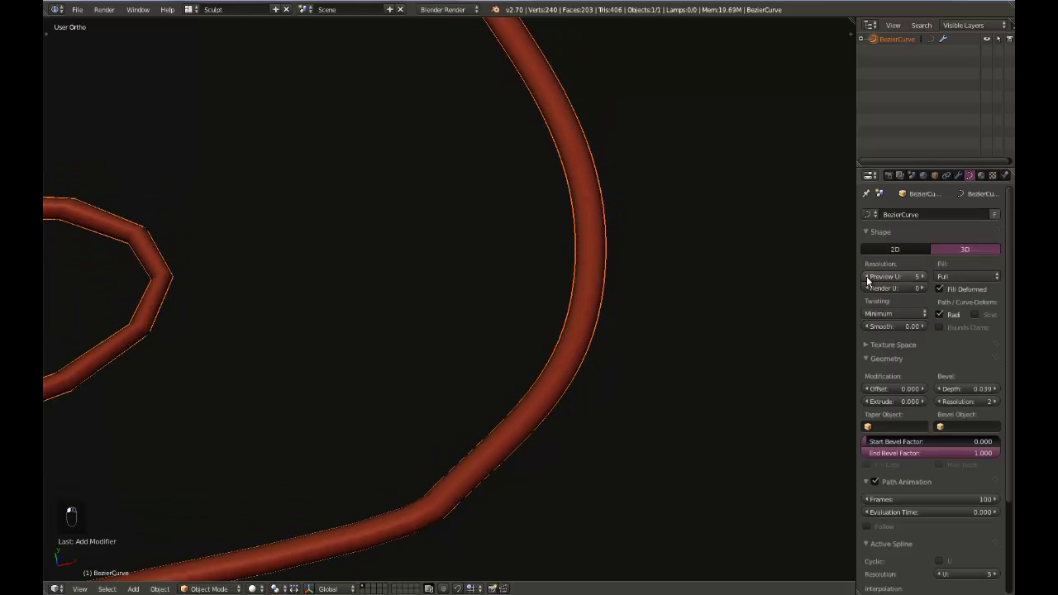
{"action": "left_click", "coordinate": [867, 279]}
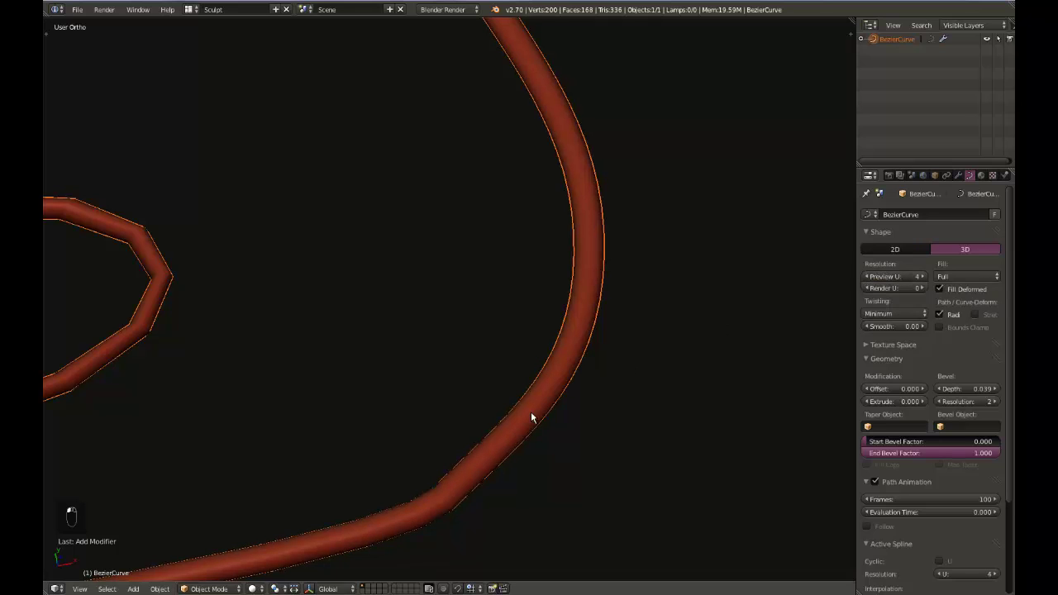
- Raise the curve's preview U resolution to 8 and check the tube's segment spacing in wireframe before returning to solid shading
{"action": "middle_click_drag", "start_coordinate": [552, 431], "coordinate": [607, 284], "text": "shift"}
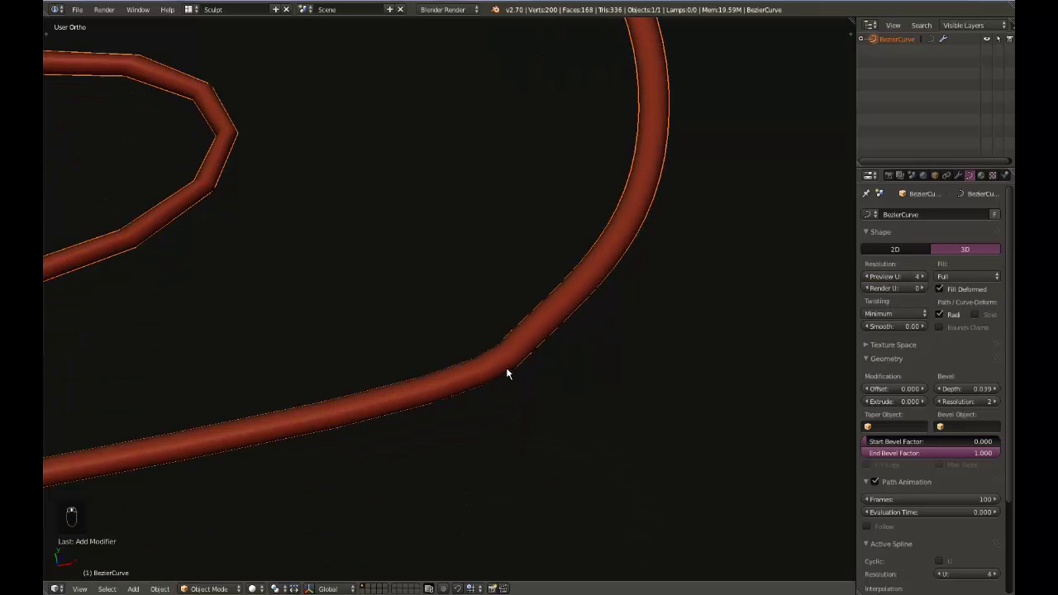
{"action": "left_click", "coordinate": [922, 277]}
{"action": "left_click", "coordinate": [922, 277]}
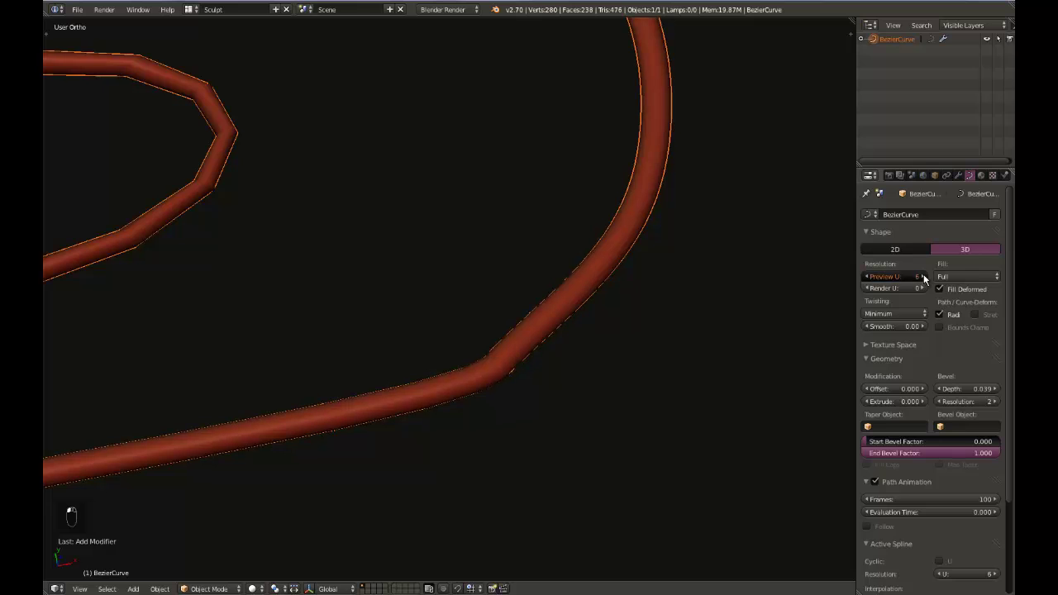
{"action": "left_click", "coordinate": [923, 277]}
{"action": "left_click", "coordinate": [923, 277]}
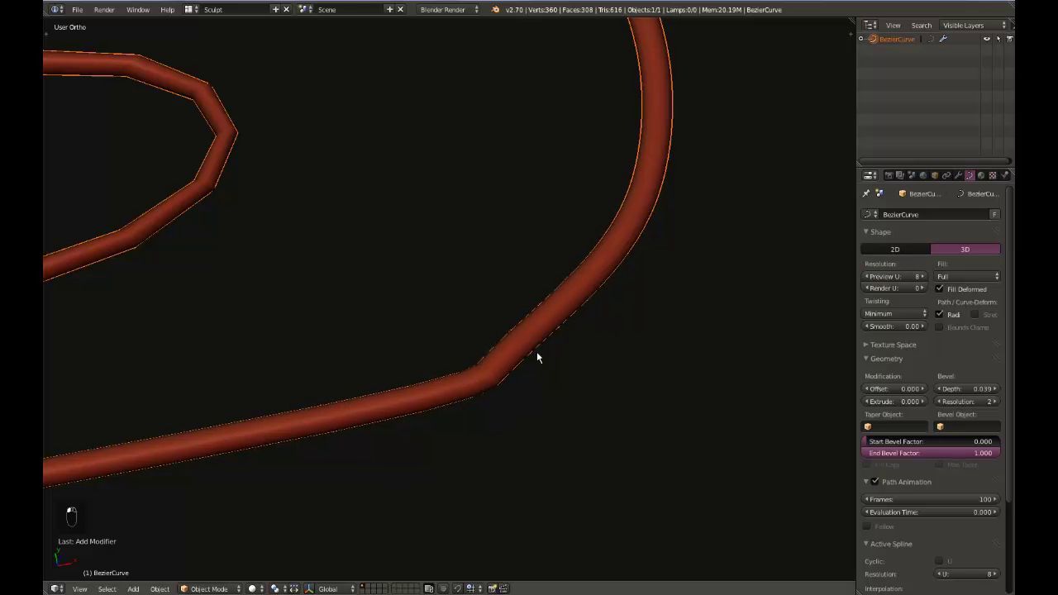
{"action": "middle_click_drag", "start_coordinate": [647, 251], "coordinate": [626, 288], "text": "shift"}
{"action": "key", "text": "z"}
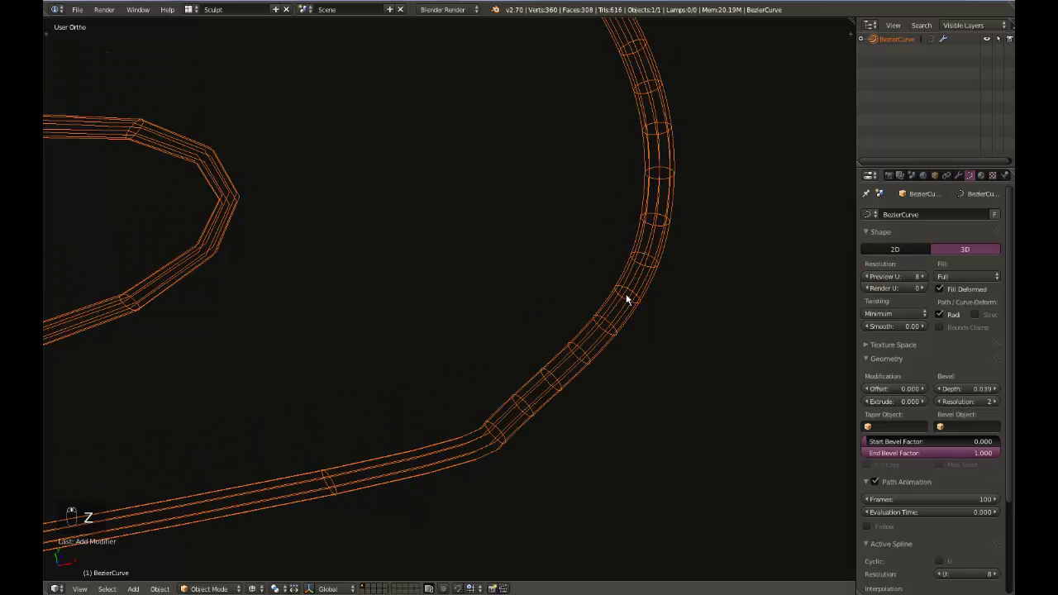
{"action": "key", "text": "z"}
{"action": "middle_click_drag", "start_coordinate": [605, 373], "coordinate": [347, 190]}
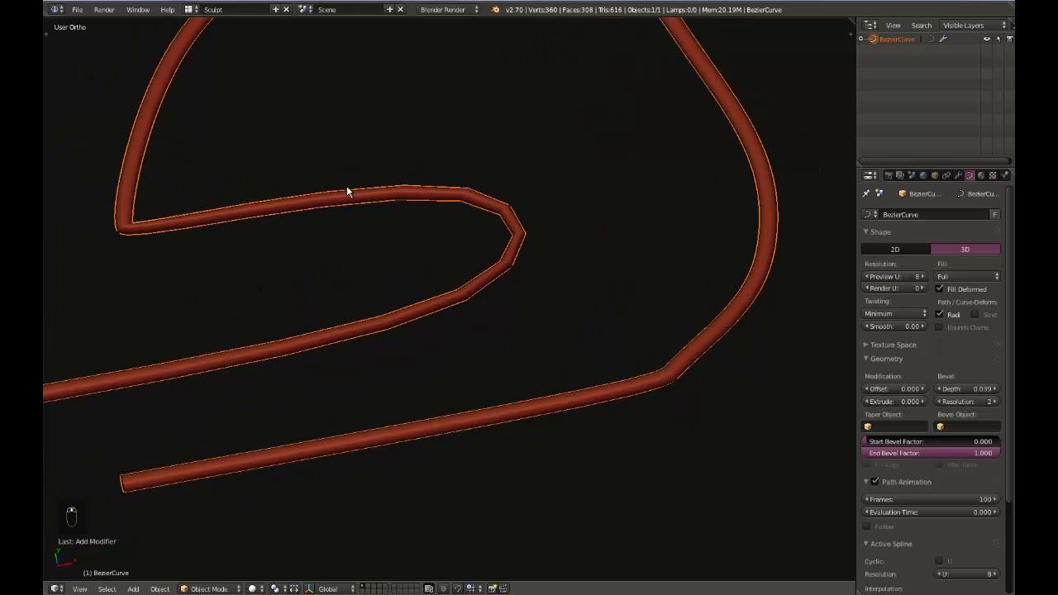
- Enter Edit Mode on the curve and select the two corner control points of the inner bend
{"action": "key", "text": "Tab"}
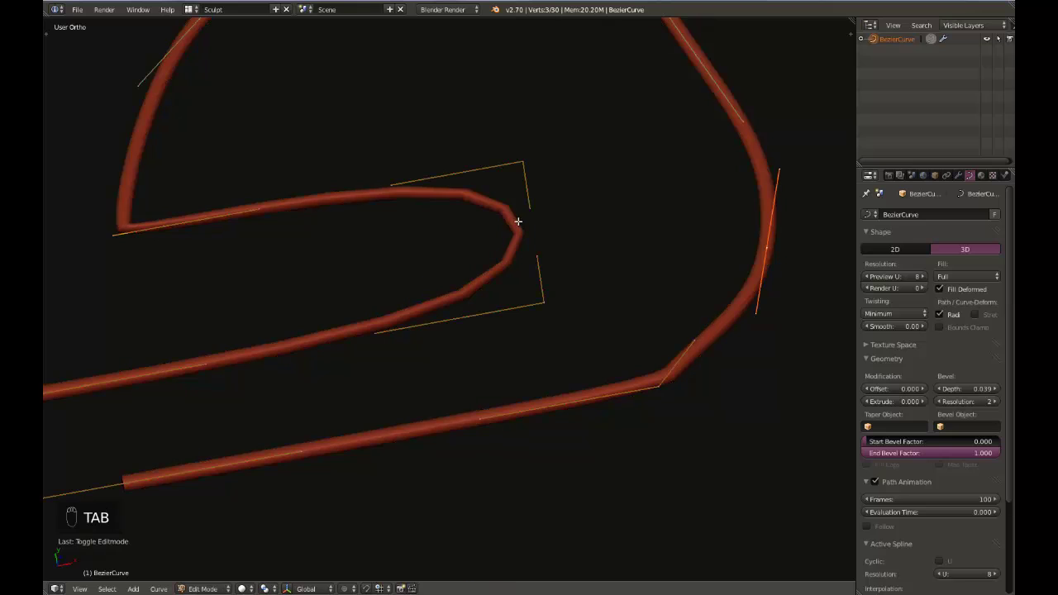
{"action": "right_click", "coordinate": [543, 302], "text": "shift"}
{"action": "middle_click_drag", "start_coordinate": [240, 242], "coordinate": [331, 203], "text": "shift"}
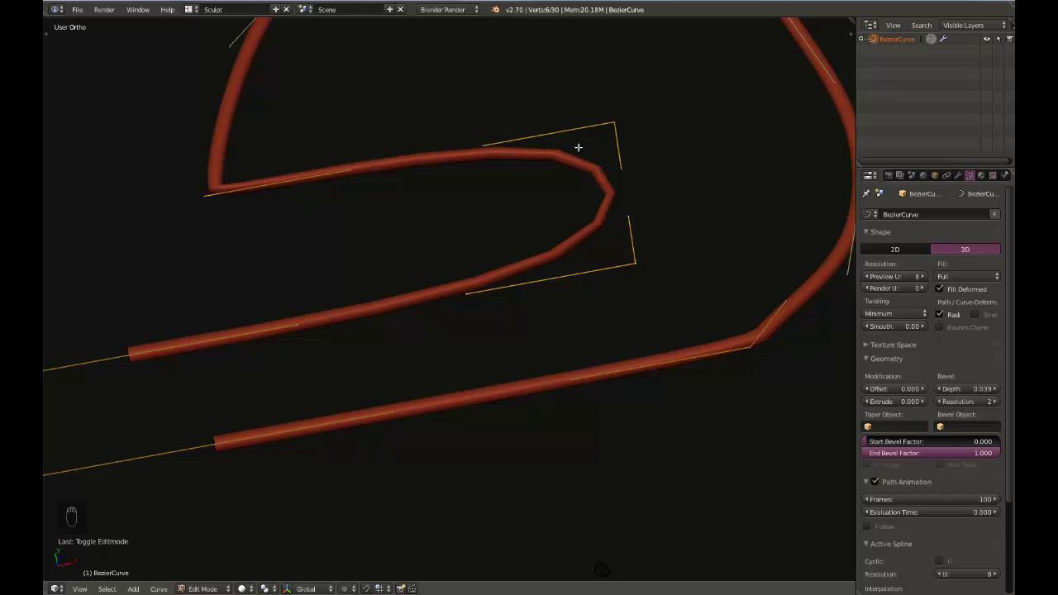
- Try to move the two facing handles of the inner bend along the X axis
{"action": "right_click", "coordinate": [613, 122]}
{"action": "key", "text": "g"}
{"action": "key", "text": "x"}
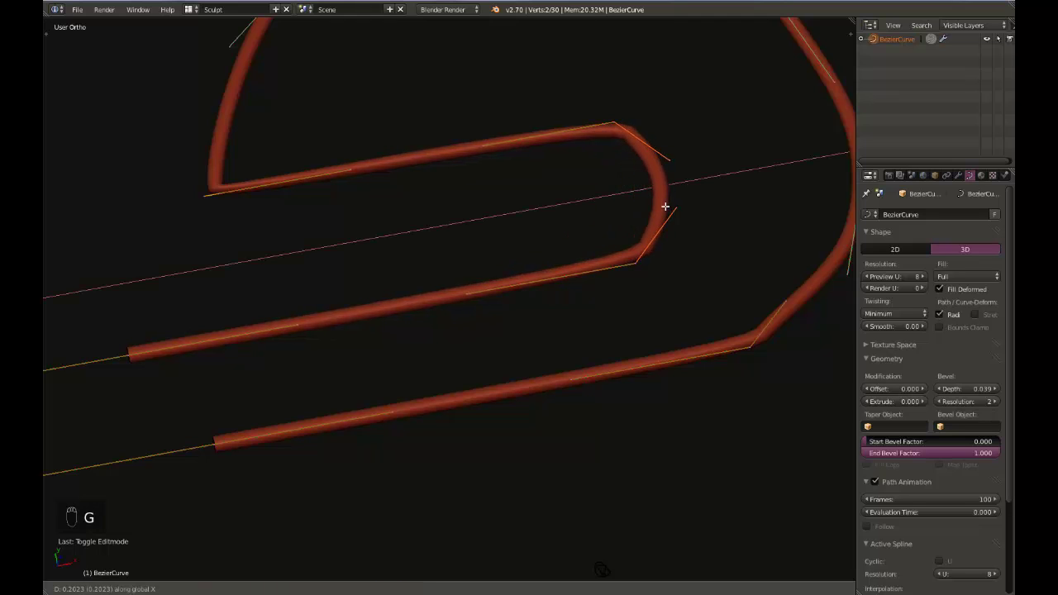
{"action": "right_click", "coordinate": [656, 208]}
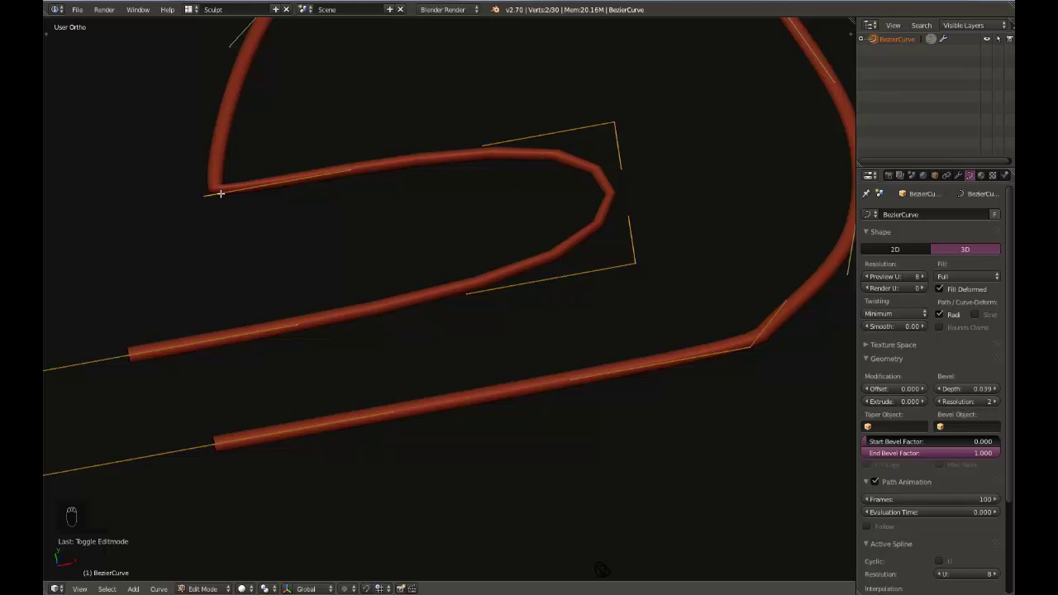
- Reselect the inner bend's two corner control points and remove the Subdivision Surface modifier from the curve
{"action": "right_click", "coordinate": [614, 122], "text": "shift"}
{"action": "middle_click_drag", "start_coordinate": [731, 276], "coordinate": [502, 325], "text": "shift"}
{"action": "scroll", "coordinate": [514, 376], "scroll_direction": "up", "scroll_amount": 1}
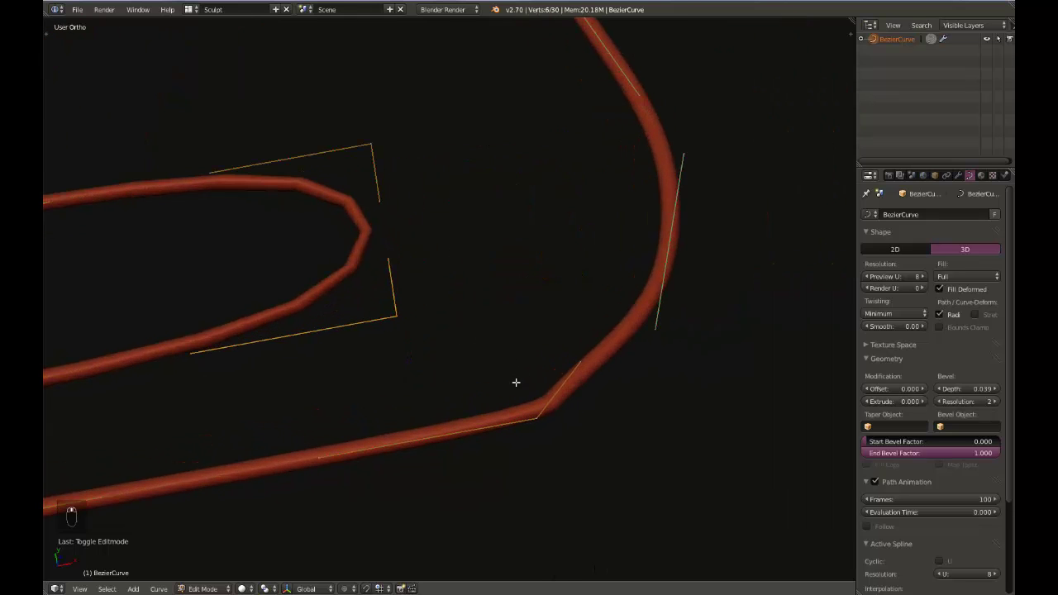
{"action": "left_click", "coordinate": [959, 177]}
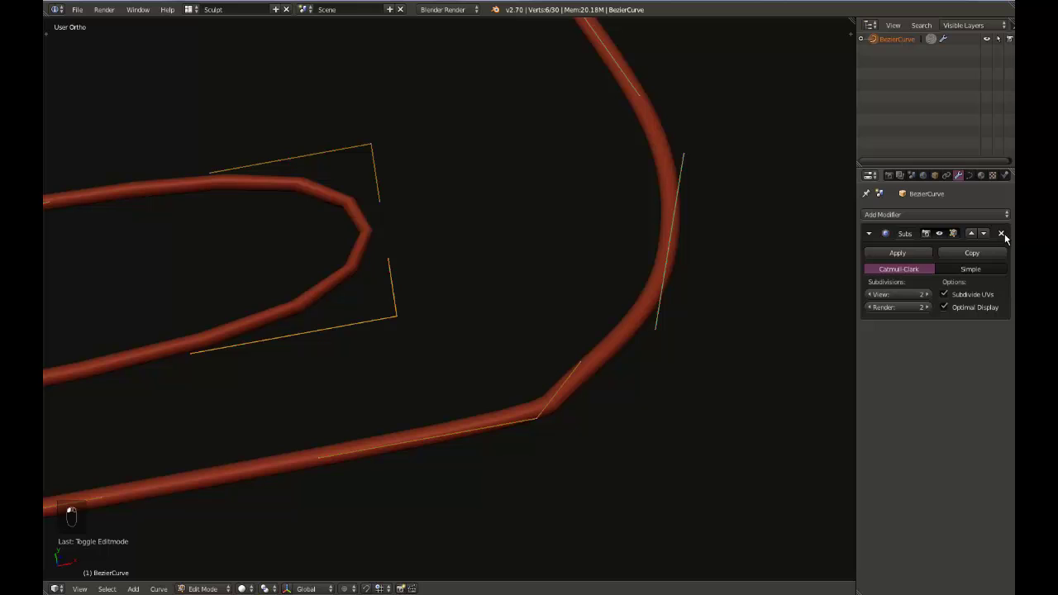
{"action": "left_click", "coordinate": [1004, 233]}
{"action": "left_click", "coordinate": [970, 177]}
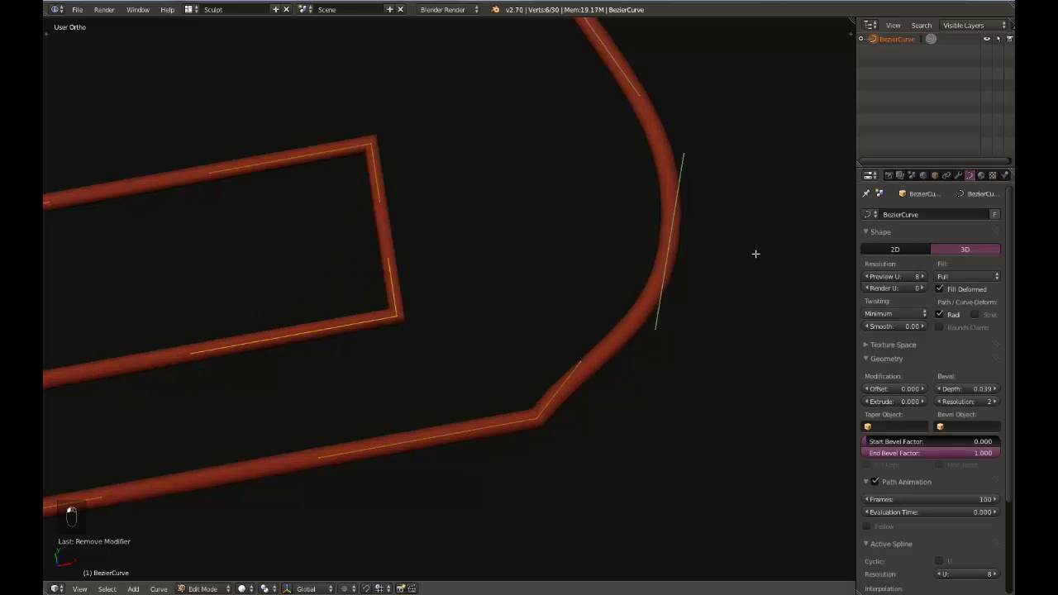
- Turn on the wire overlay for the curve object and return to the curve's geometry settings
{"action": "left_click", "coordinate": [936, 175]}
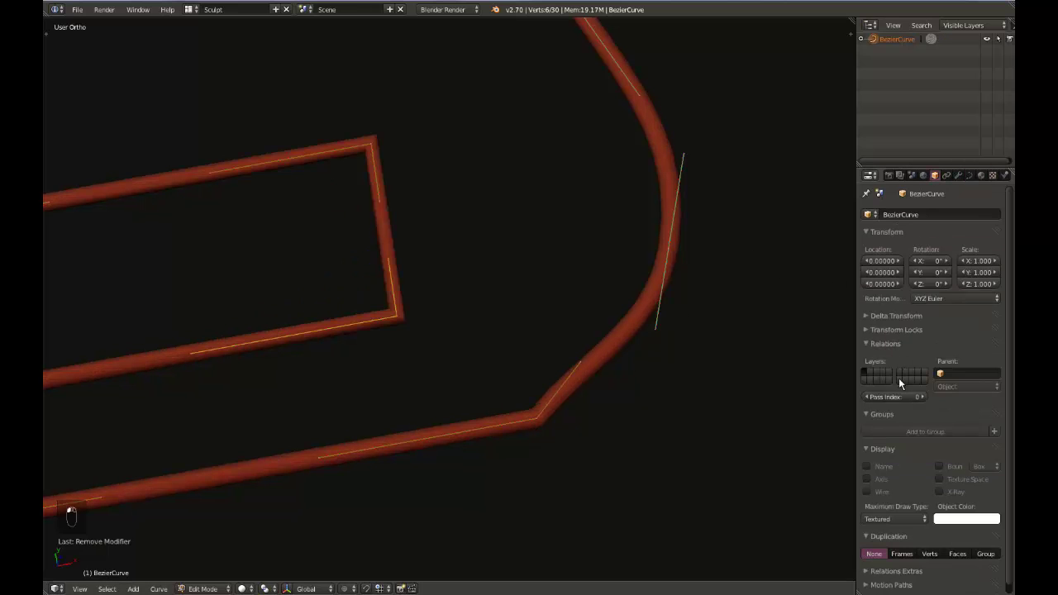
{"action": "left_click", "coordinate": [866, 492]}
{"action": "left_click", "coordinate": [964, 177]}
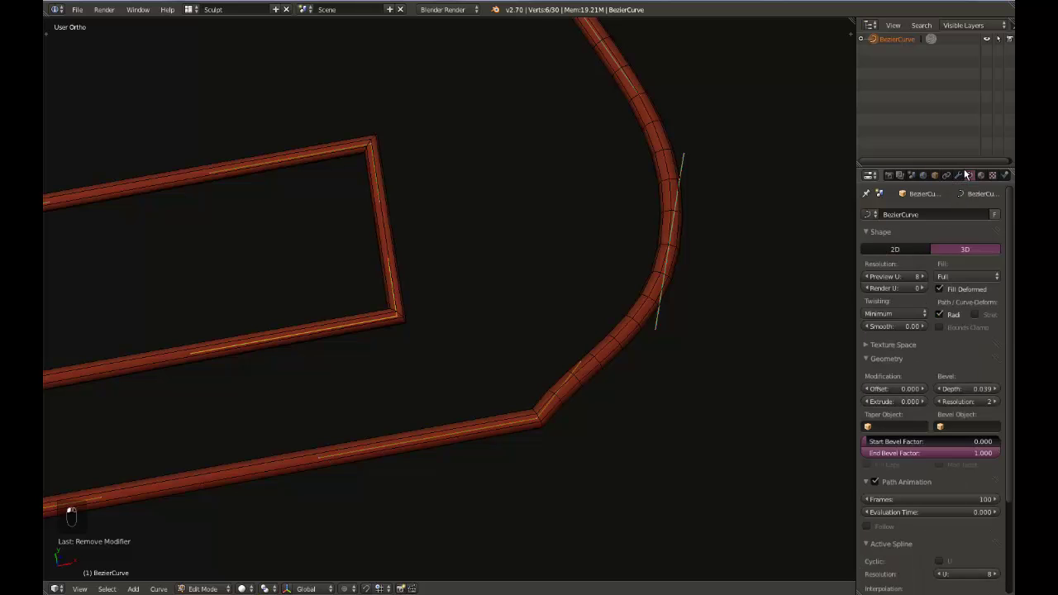
{"action": "middle_click_drag", "start_coordinate": [581, 397], "coordinate": [563, 367]}
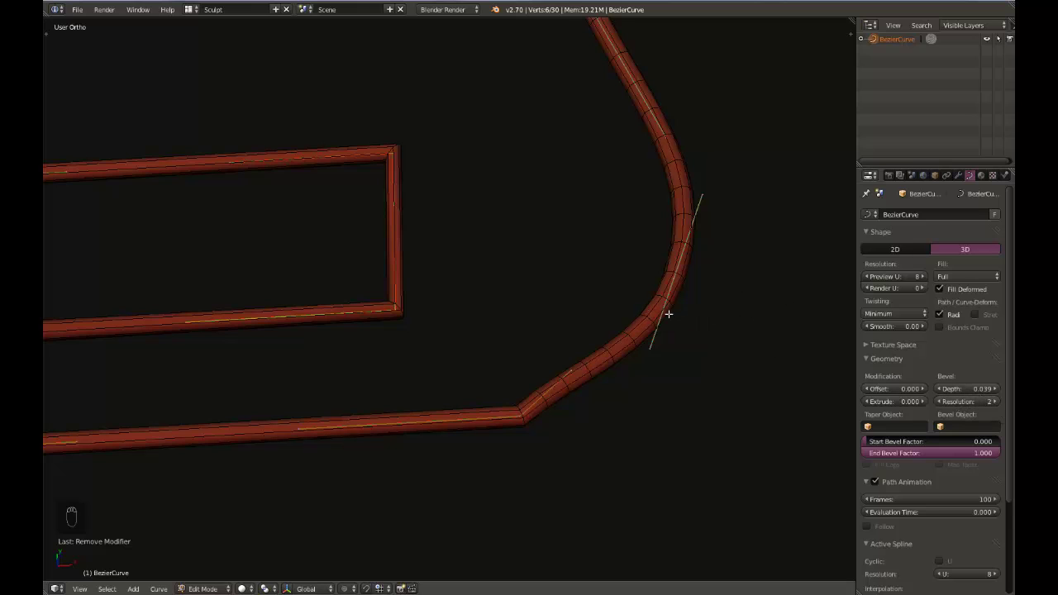
- Try a small offset on the curve's geometry and reset the offset to 0
{"action": "mouse_move", "coordinate": [895, 394]}
{"action": "left_mouse_down"}
{"action": "mouse_move", "coordinate": [990, 393]}
{"action": "mouse_move", "coordinate": [759, 403]}
{"action": "mouse_move", "coordinate": [902, 392]}
{"action": "left_mouse_up"}
{"action": "type", "text": "0"}
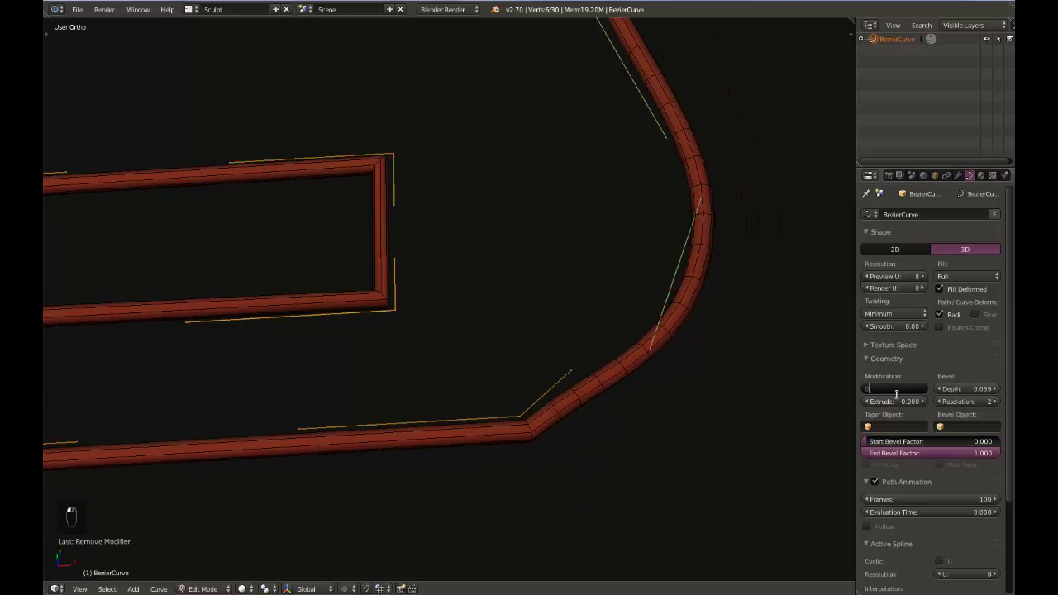
{"action": "key", "text": "Return"}
- Extrude the curve by about 0.206 and set its bevel depth to 0
{"action": "left_click_drag", "start_coordinate": [913, 405], "coordinate": [975, 394]}
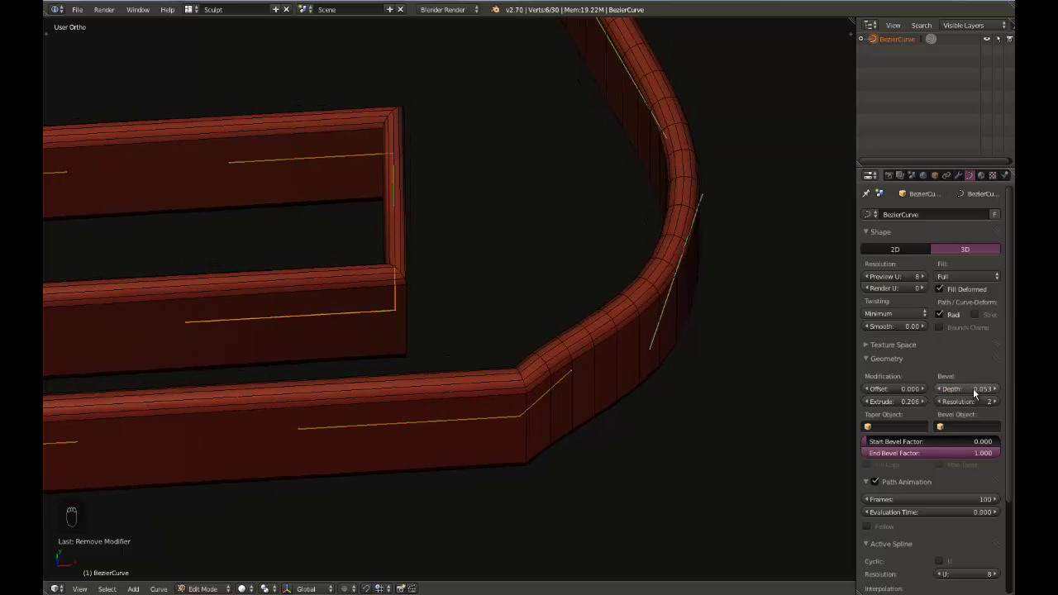
{"action": "left_click", "coordinate": [975, 393]}
{"action": "type", "text": "0"}
{"action": "key", "text": "Return"}
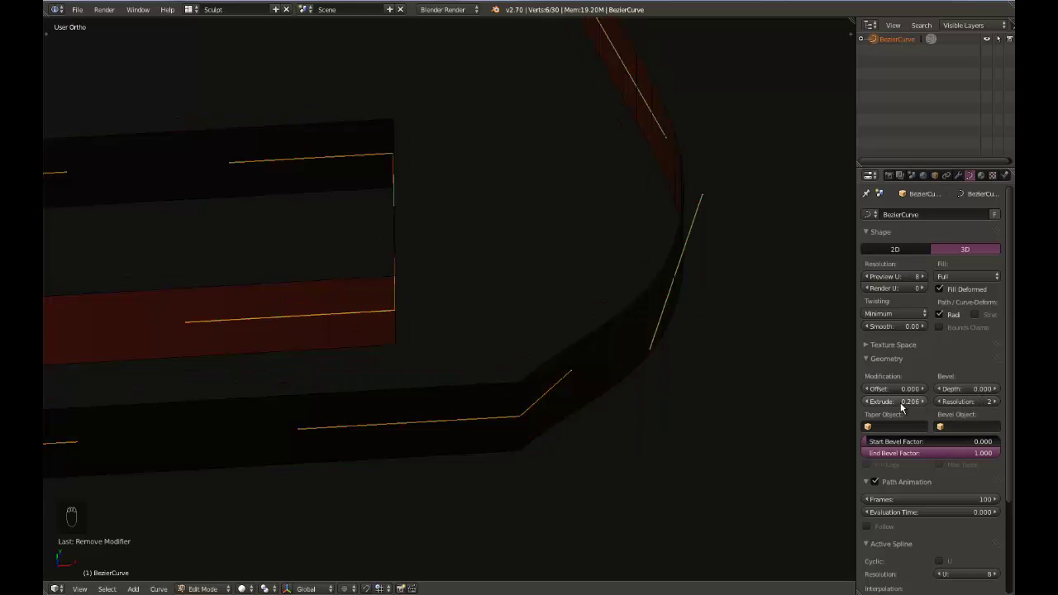
- Set the curve's extrusion to 0.2 and inspect the resulting flat ribbon from several angles
{"action": "left_click_drag", "start_coordinate": [935, 400], "coordinate": [950, 404]}
{"action": "left_click_drag", "start_coordinate": [867, 412], "coordinate": [909, 410]}
{"action": "middle_click_drag", "start_coordinate": [563, 329], "coordinate": [645, 302]}
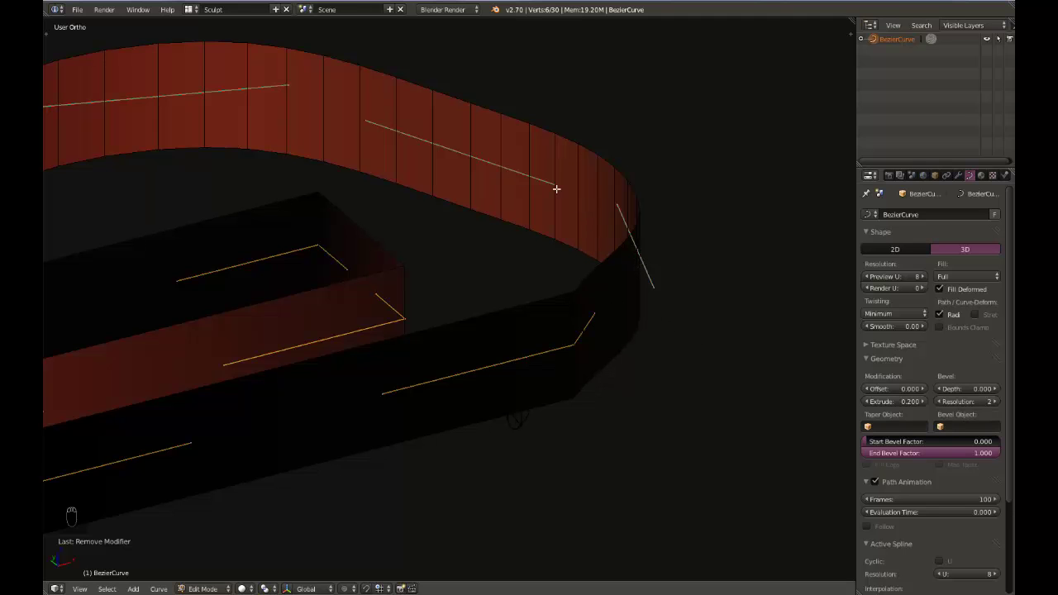
{"action": "middle_click_drag", "start_coordinate": [630, 267], "coordinate": [588, 272]}
{"action": "scroll", "coordinate": [588, 272], "scroll_direction": "down", "scroll_amount": 3}
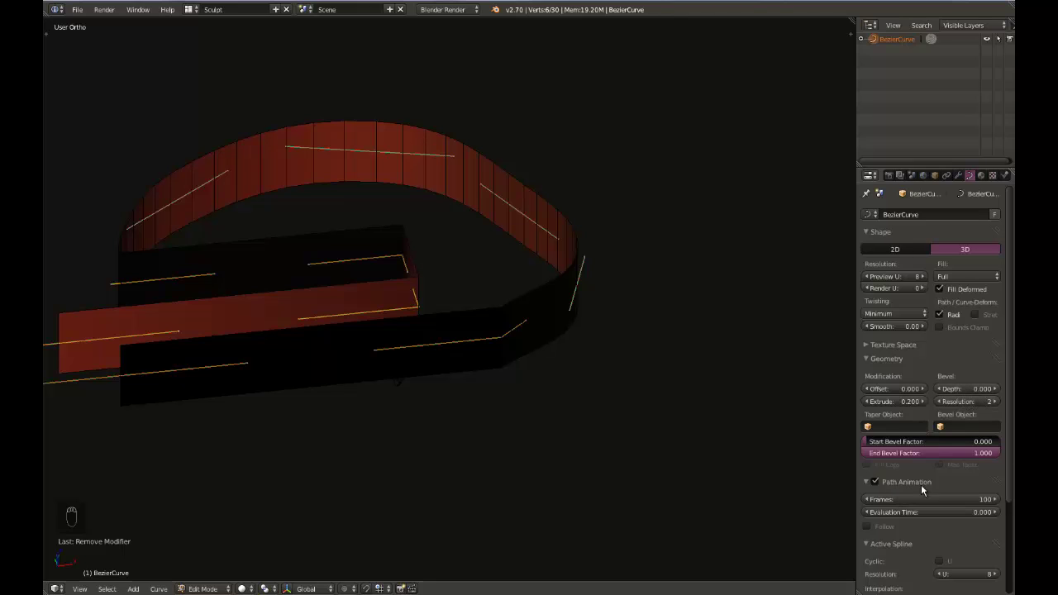
{"action": "middle_click_drag", "start_coordinate": [501, 290], "coordinate": [296, 321]}
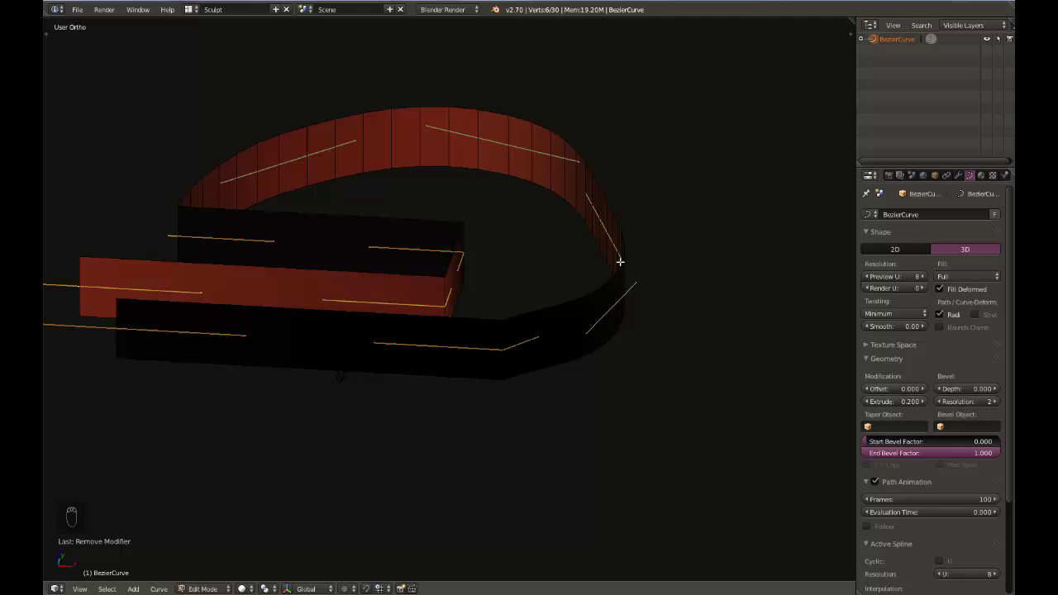
- Set the curve's extrusion to 0 and its bevel depth to 0.2
{"action": "left_click", "coordinate": [907, 403]}
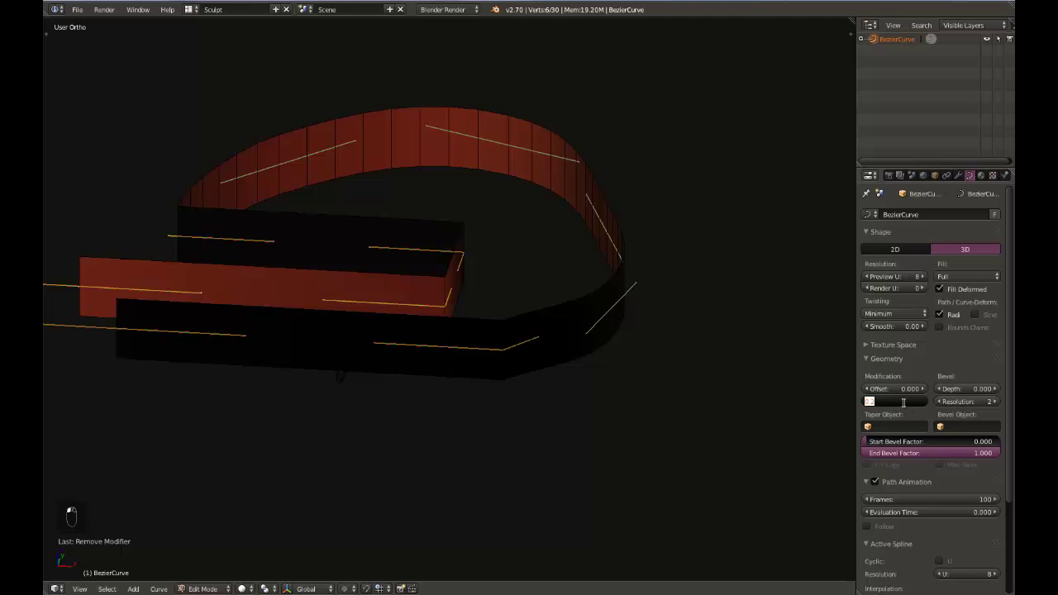
{"action": "type", "text": "0"}
{"action": "key", "text": "Return"}
{"action": "left_click", "coordinate": [974, 392]}
{"action": "type", "text": "0."}
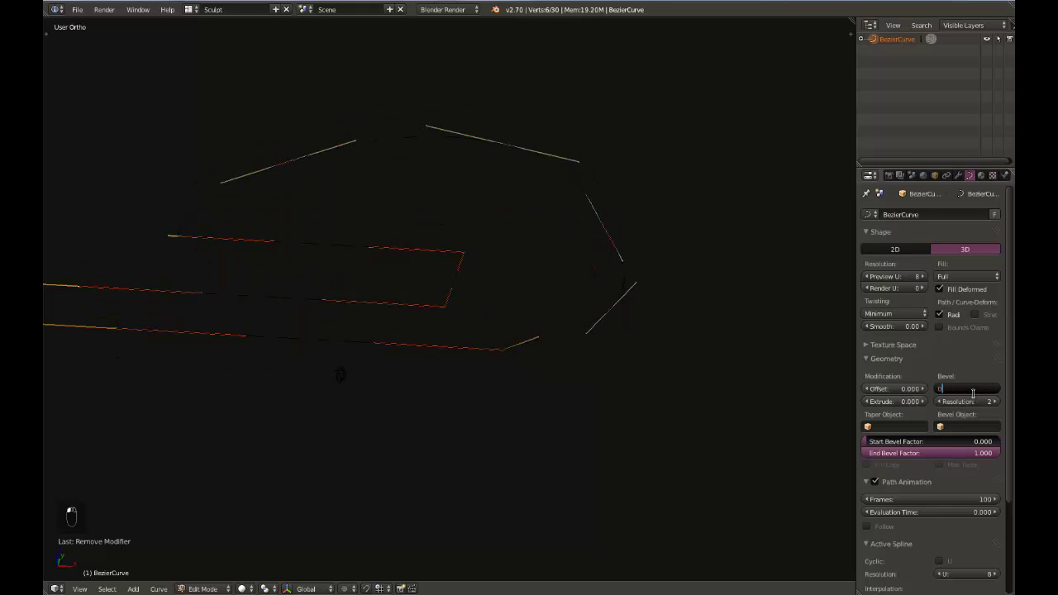
{"action": "type", "text": "17"}
{"action": "key", "text": "Return"}
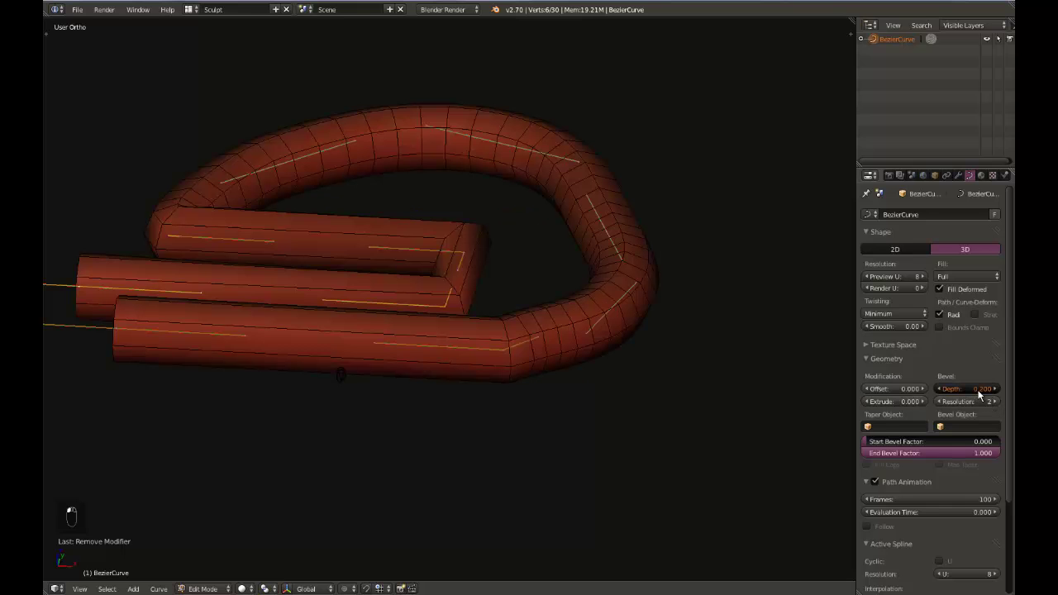
- Reduce the curve's bevel depth to about 0.052 and return to Object Mode
{"action": "left_click_drag", "start_coordinate": [961, 400], "coordinate": [899, 406]}
{"action": "middle_click_drag", "start_coordinate": [389, 342], "coordinate": [501, 326]}
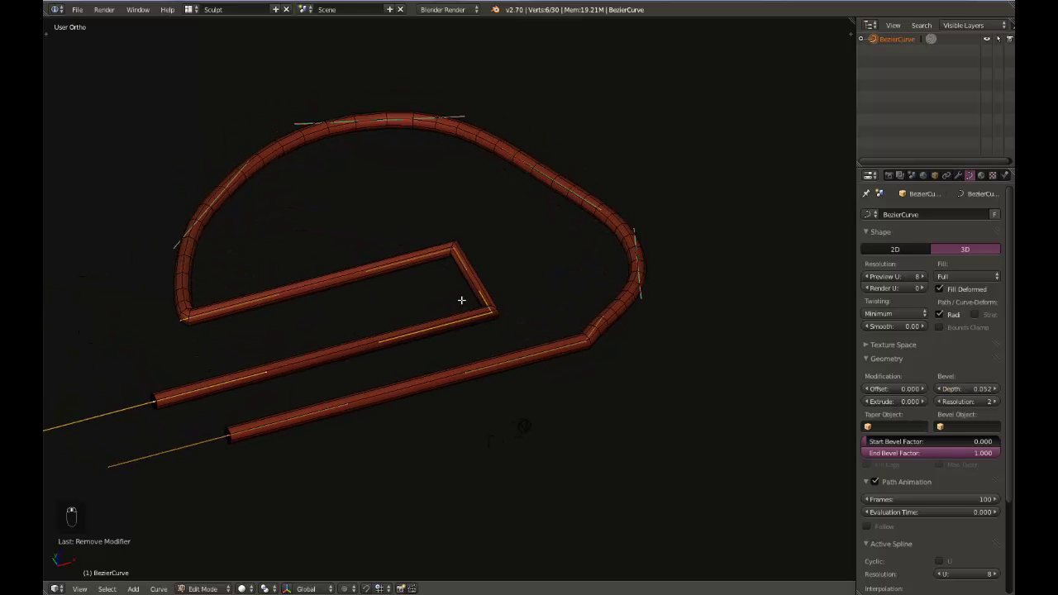
{"action": "key", "text": "Tab"}
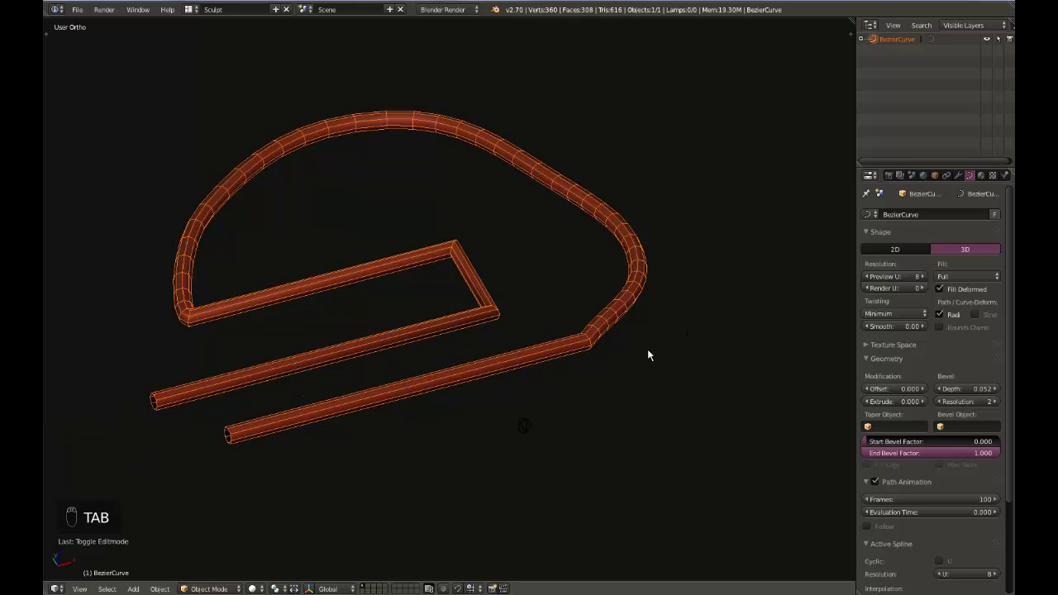
- Add a cube mesh at the 3D cursor
{"action": "key", "text": "shift+a"}
{"action": "mouse_move", "coordinate": [566, 272]}
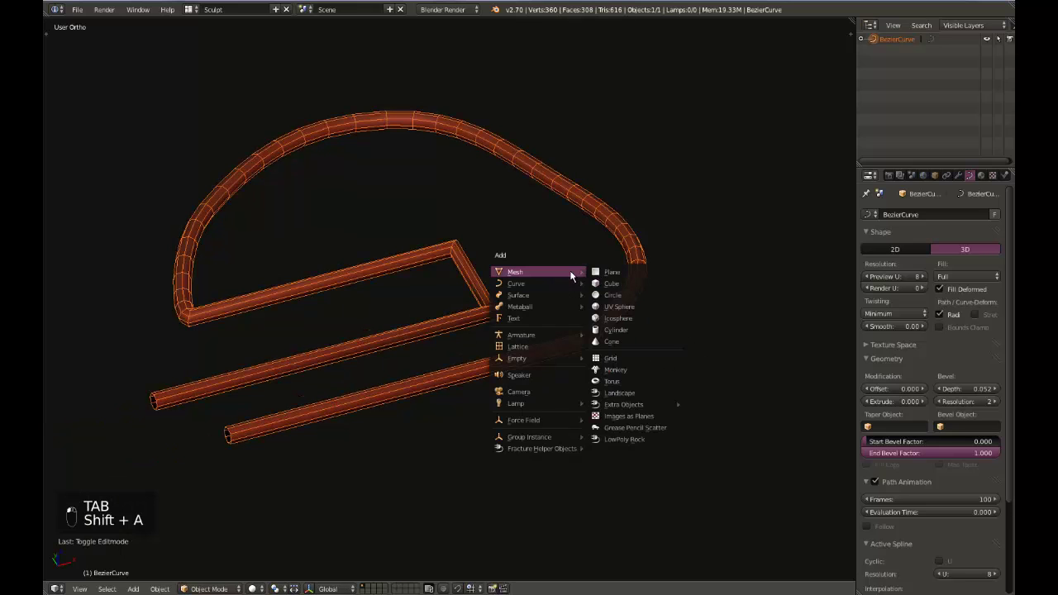
{"action": "left_click", "coordinate": [611, 284]}
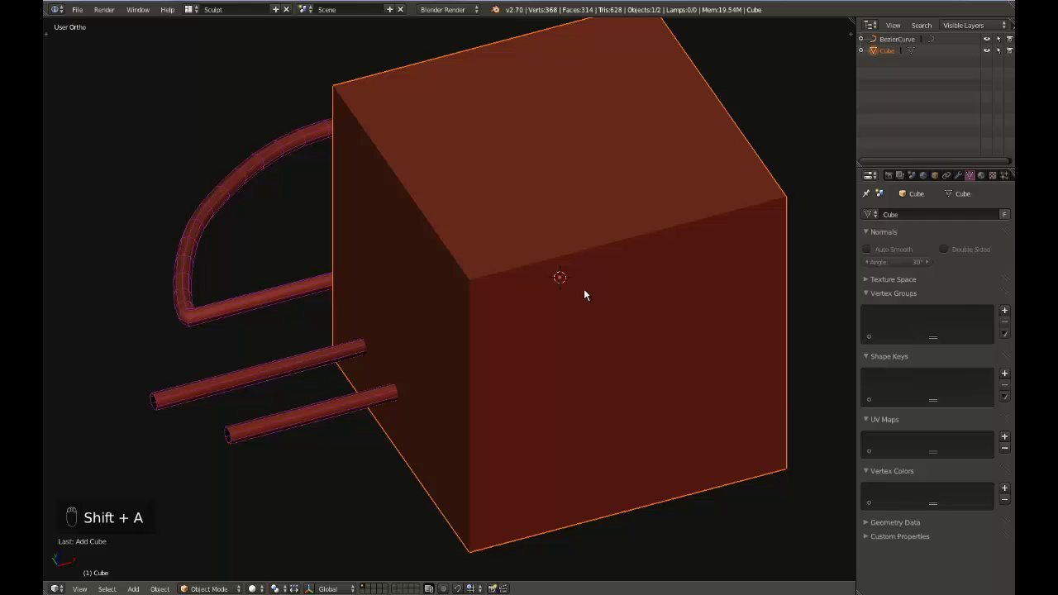
{"action": "key", "text": "g"}
{"action": "middle_click", "coordinate": [727, 264]}
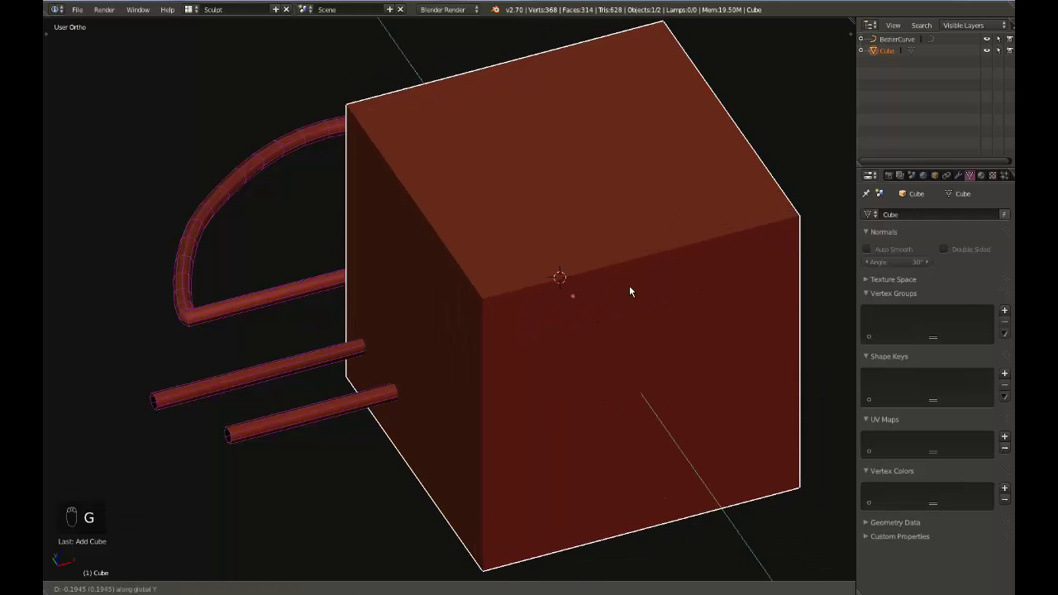
{"action": "left_click", "coordinate": [630, 291]}
- In Edit Mode, scale the cube's mesh to about 0.28 and move it along the X axis clear of the curve
{"action": "key", "text": "Tab"}
{"action": "key", "text": "s"}
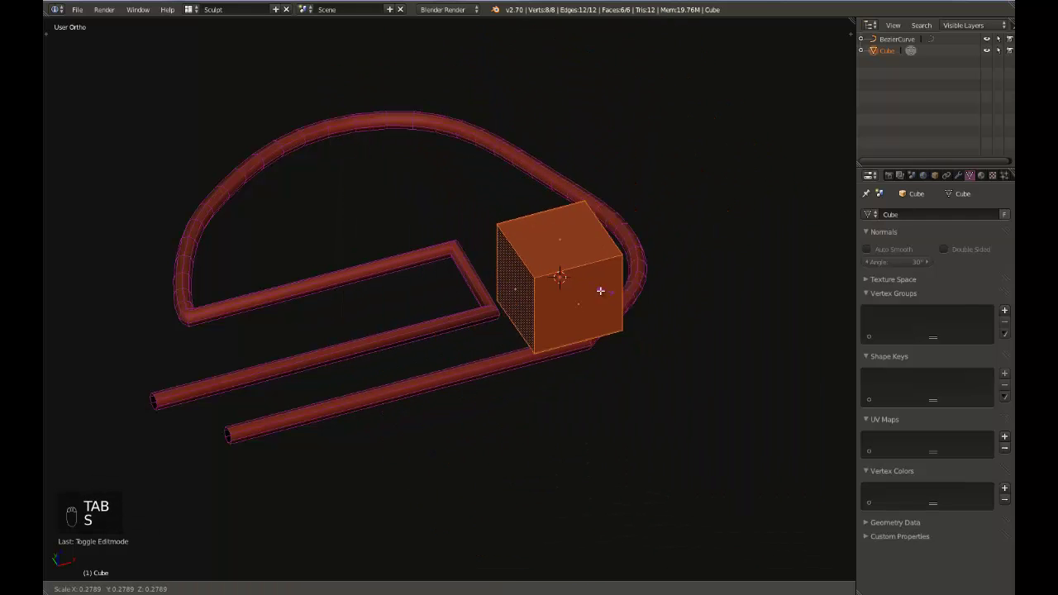
{"action": "left_click", "coordinate": [601, 291]}
{"action": "key", "text": "g"}
{"action": "middle_click", "coordinate": [716, 248]}
{"action": "left_click", "coordinate": [673, 281]}
{"action": "key", "text": "Tab"}
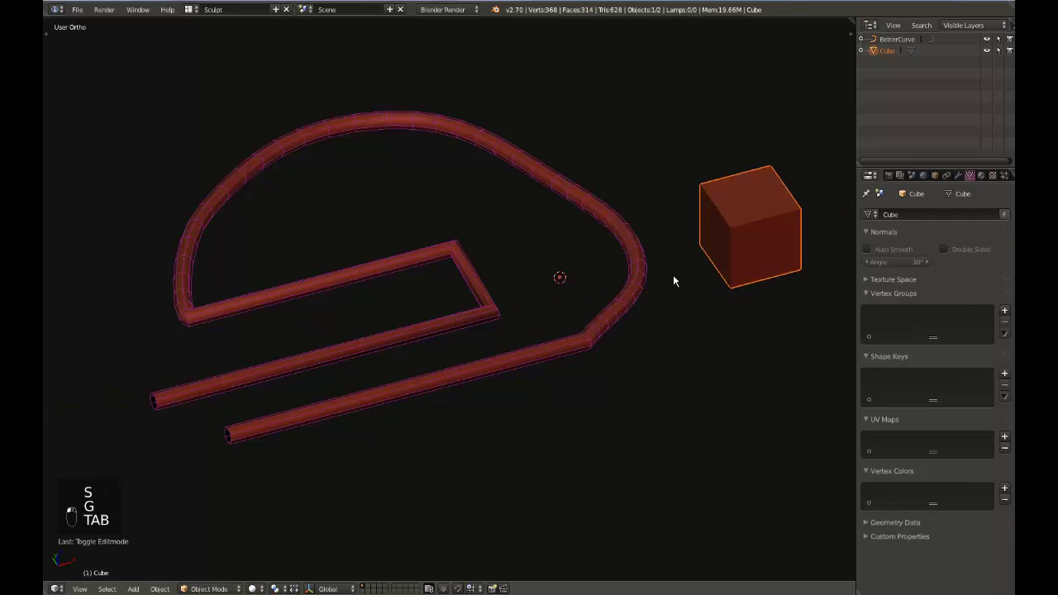
- Select the Bezier curve and turn off its wire overlay
{"action": "right_click", "coordinate": [633, 261]}
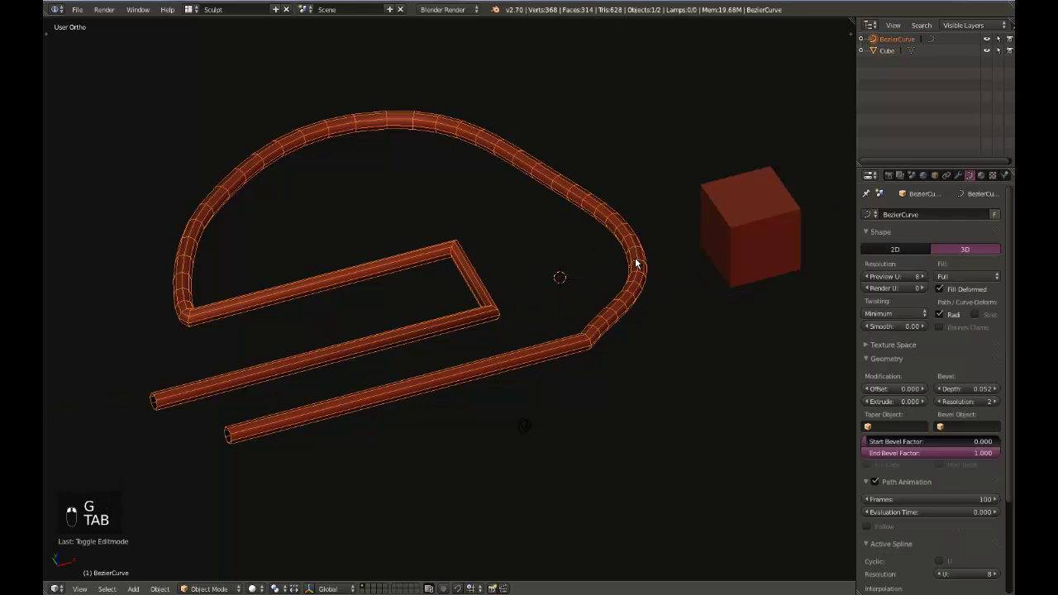
{"action": "left_click", "coordinate": [936, 175]}
{"action": "left_click", "coordinate": [866, 492]}
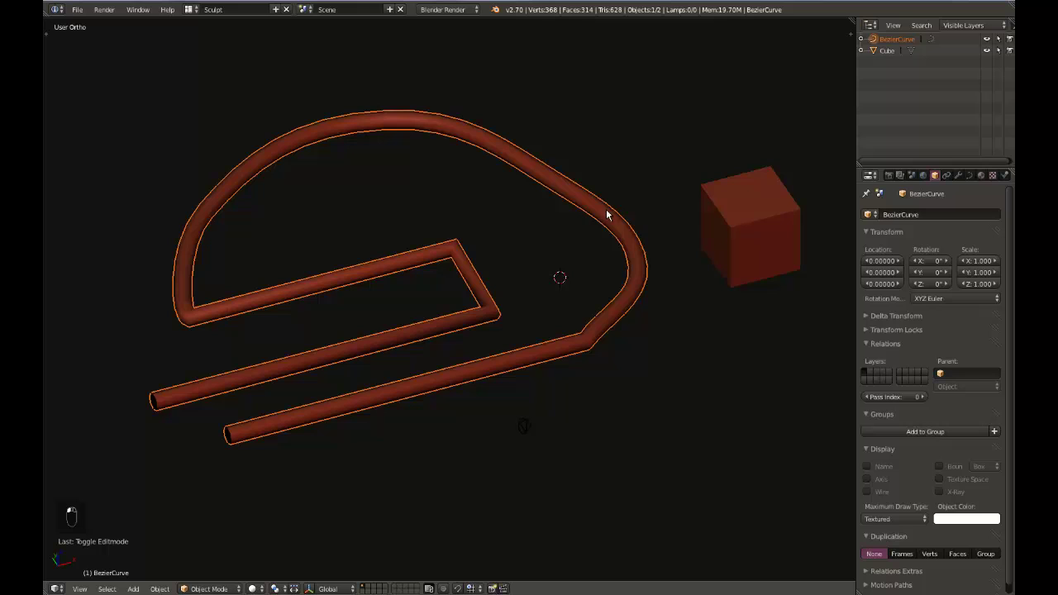
- Try to join the Bezier curve with the cube as the active object
{"action": "right_click", "coordinate": [729, 235], "text": "shift"}
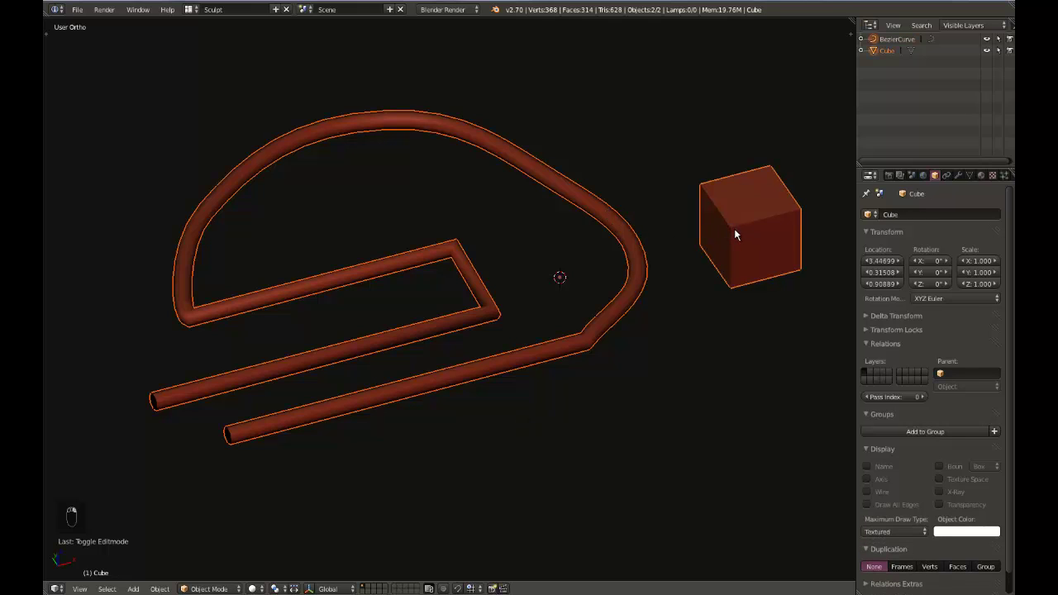
{"action": "key", "text": "ctrl+j"}
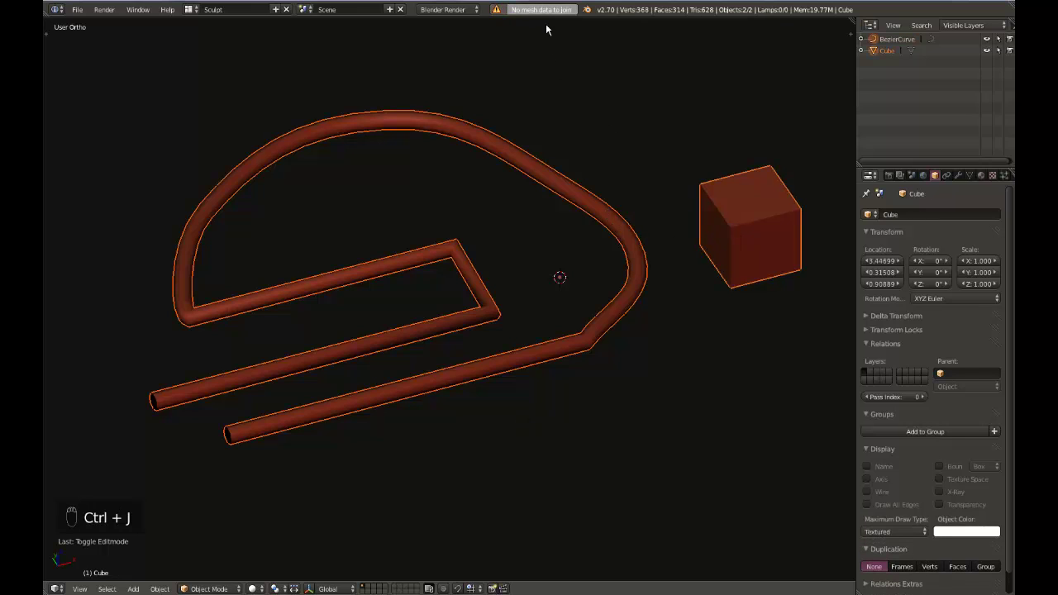
- Compare the editable geometry of the Bezier curve and the cube by inspecting each in Edit Mode
{"action": "right_click", "coordinate": [624, 239]}
{"action": "key", "text": "Tab"}
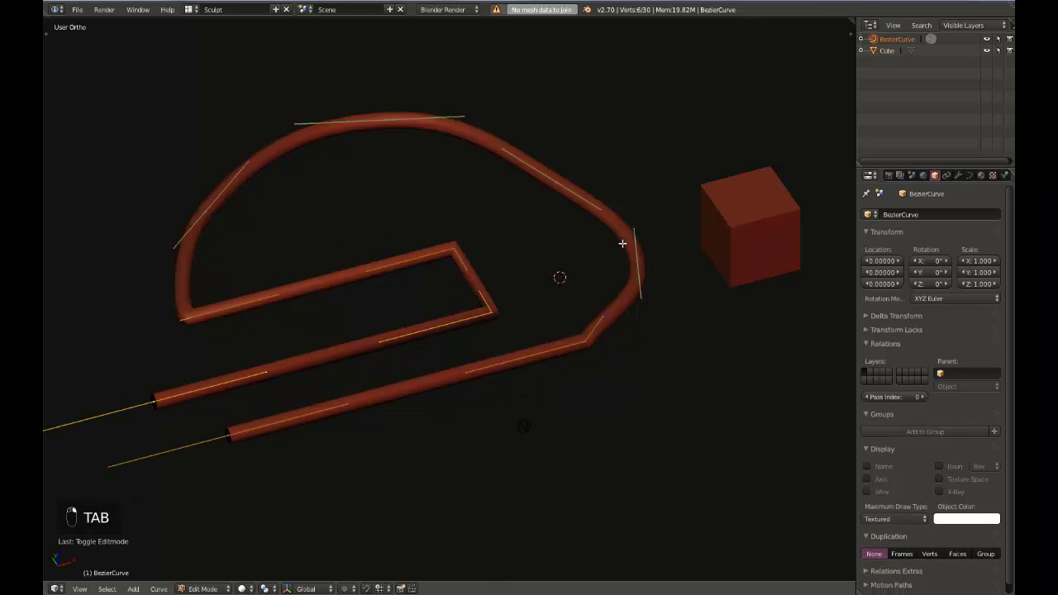
{"action": "key", "text": "Tab"}
{"action": "right_click", "coordinate": [742, 236]}
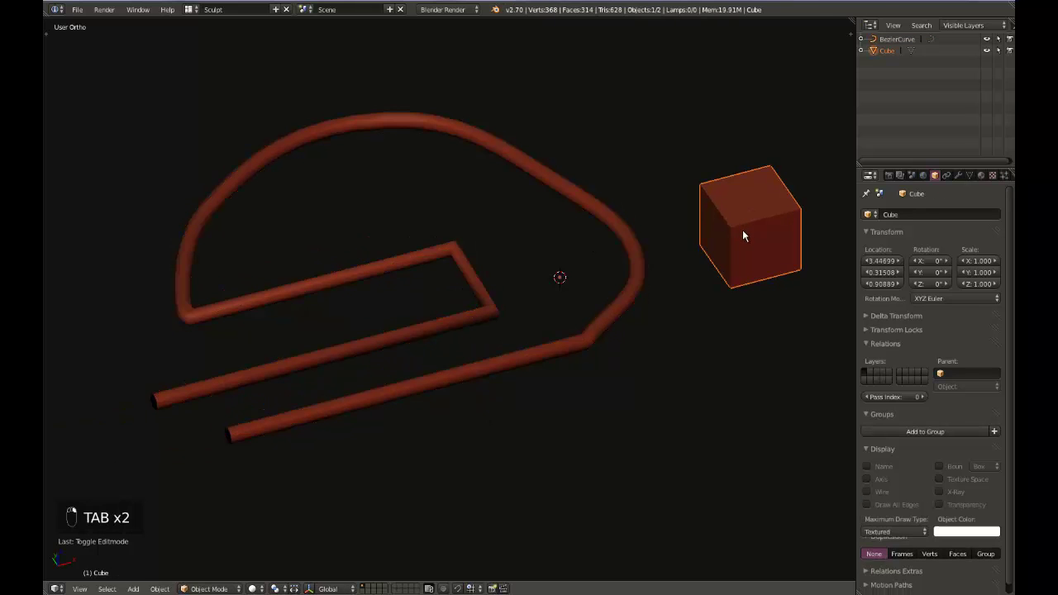
{"action": "key", "text": "Tab"}
{"action": "key", "text": "Tab"}
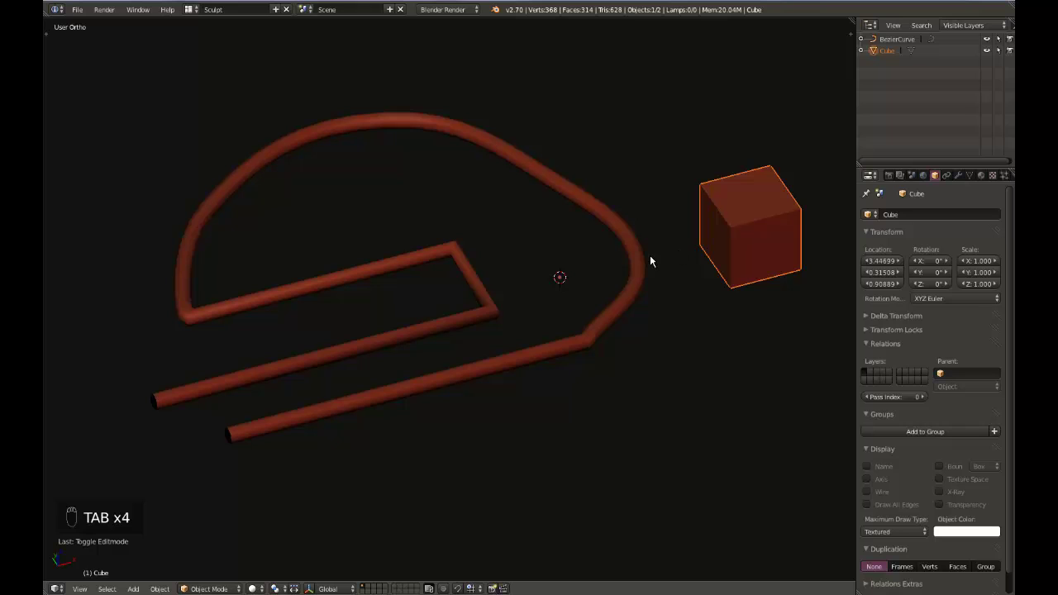
- Convert the Bezier curve into a mesh object and check its geometry in Edit Mode
{"action": "right_click", "coordinate": [635, 263]}
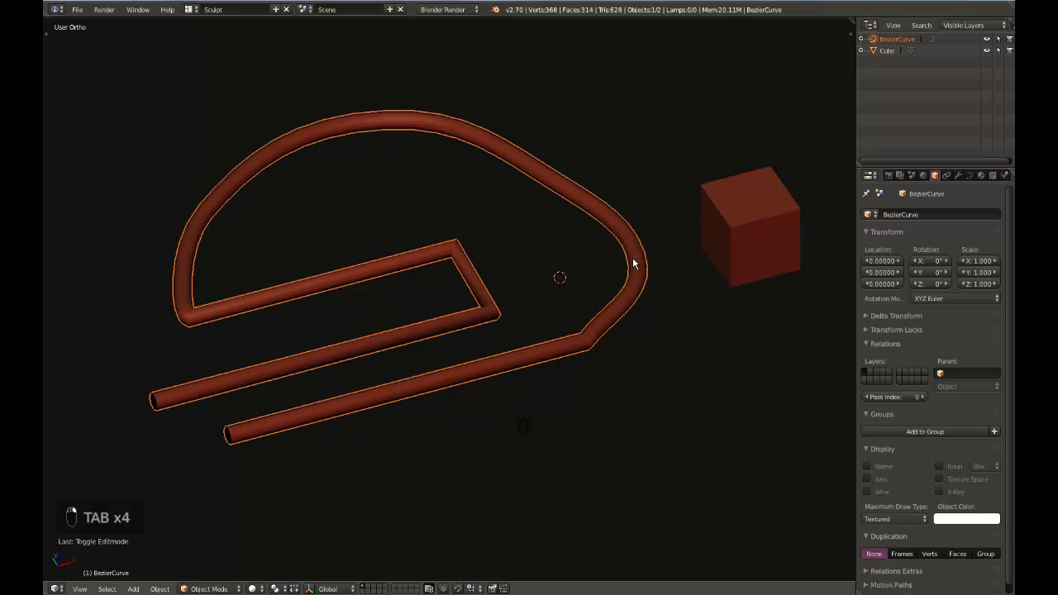
{"action": "key", "text": "alt+c"}
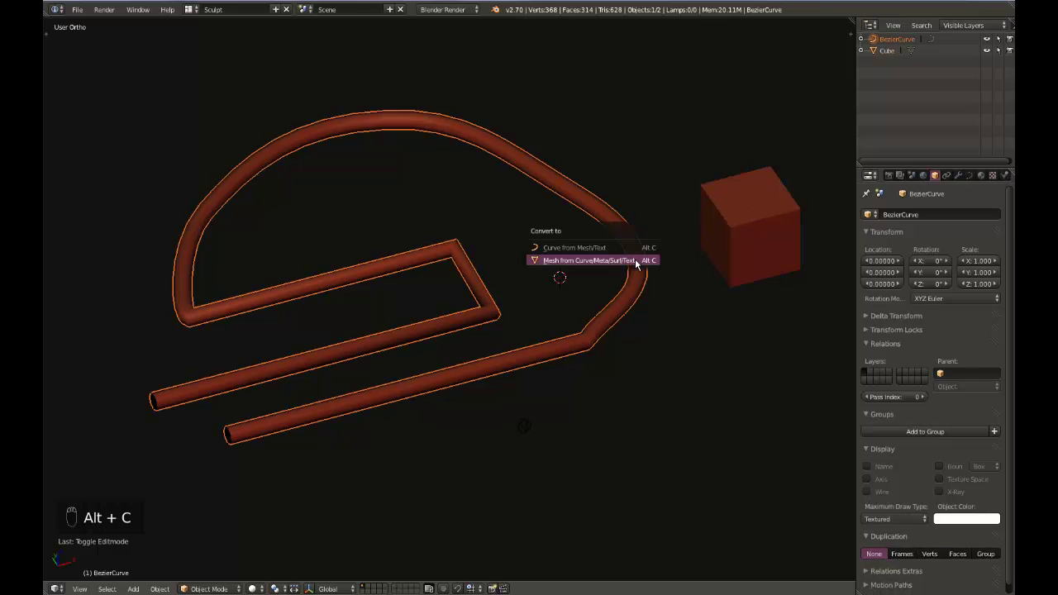
{"action": "left_click", "coordinate": [586, 260]}
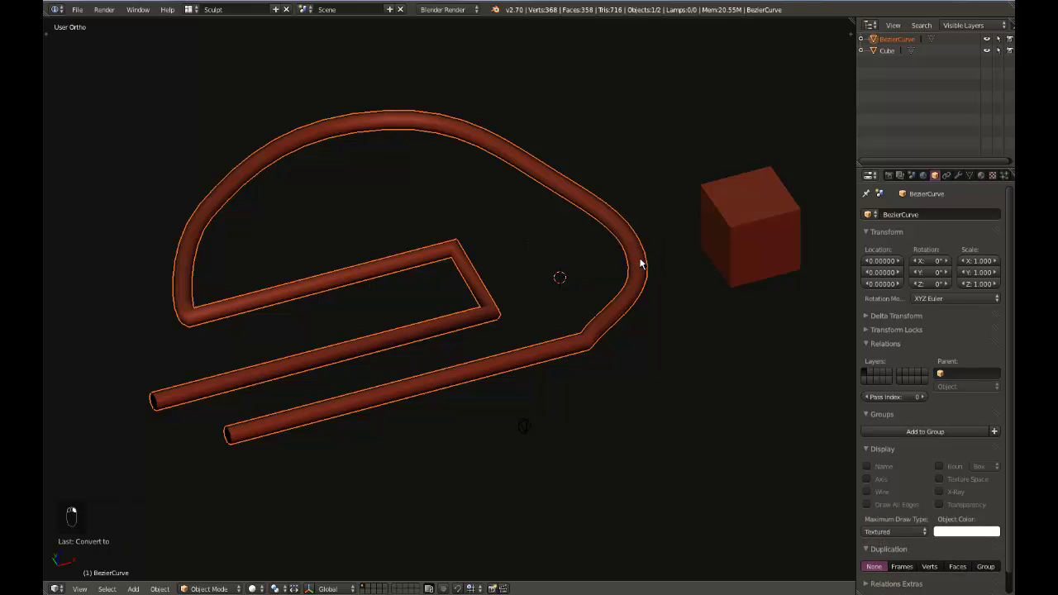
{"action": "key", "text": "Tab"}
{"action": "key", "text": "Tab"}
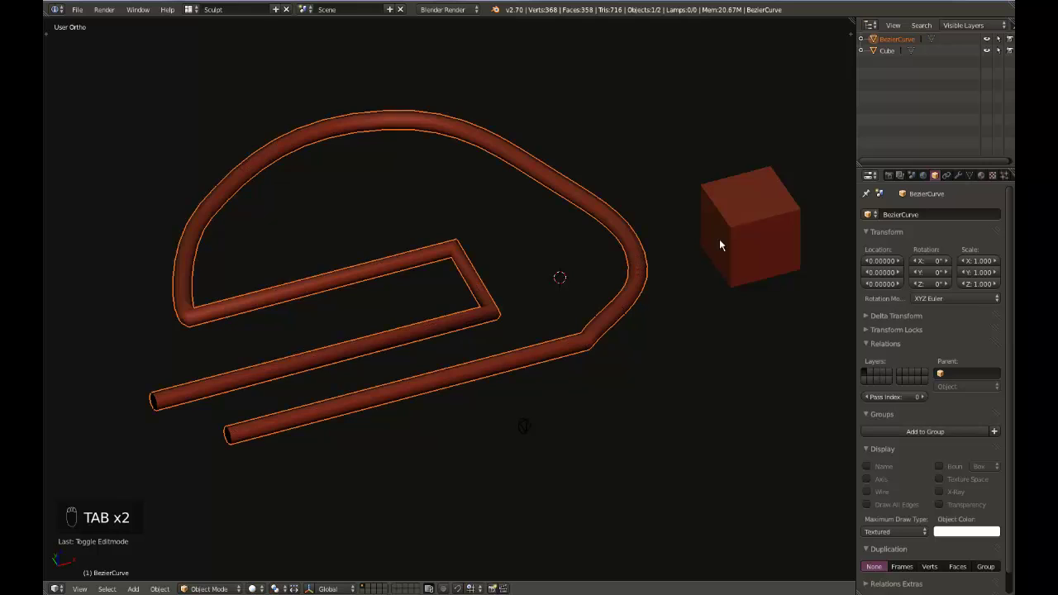
- Join the converted curve mesh with the cube as the active object and check the combined mesh in Edit Mode
{"action": "right_click", "coordinate": [730, 242], "text": "shift"}
{"action": "key", "text": "ctrl+j"}
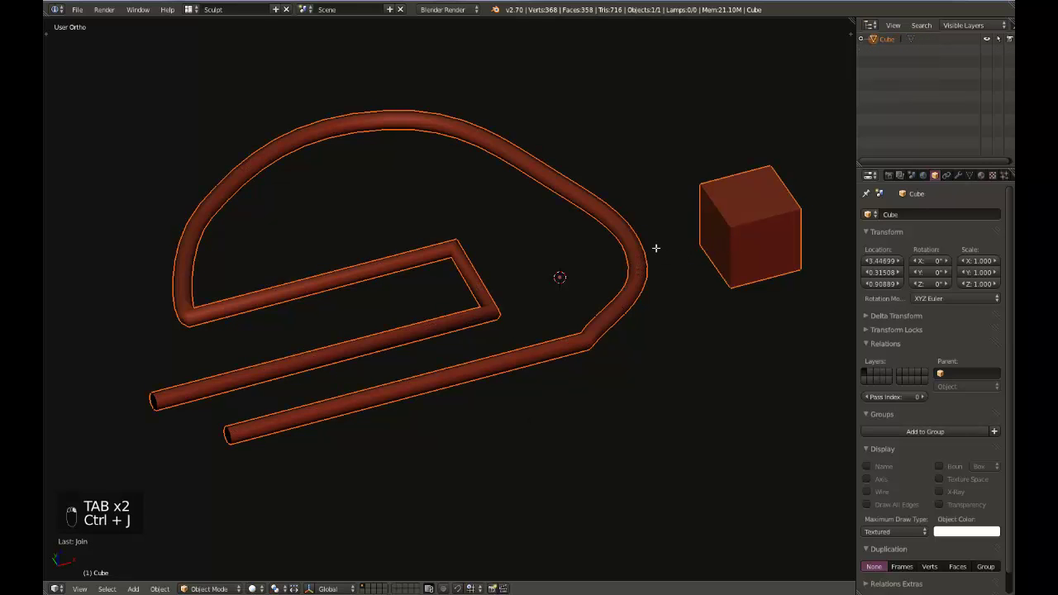
{"action": "key", "text": "Tab"}
{"action": "key", "text": "Tab"}
- Try moving the joined object to test that the tube and cube move together
{"action": "key", "text": "g"}
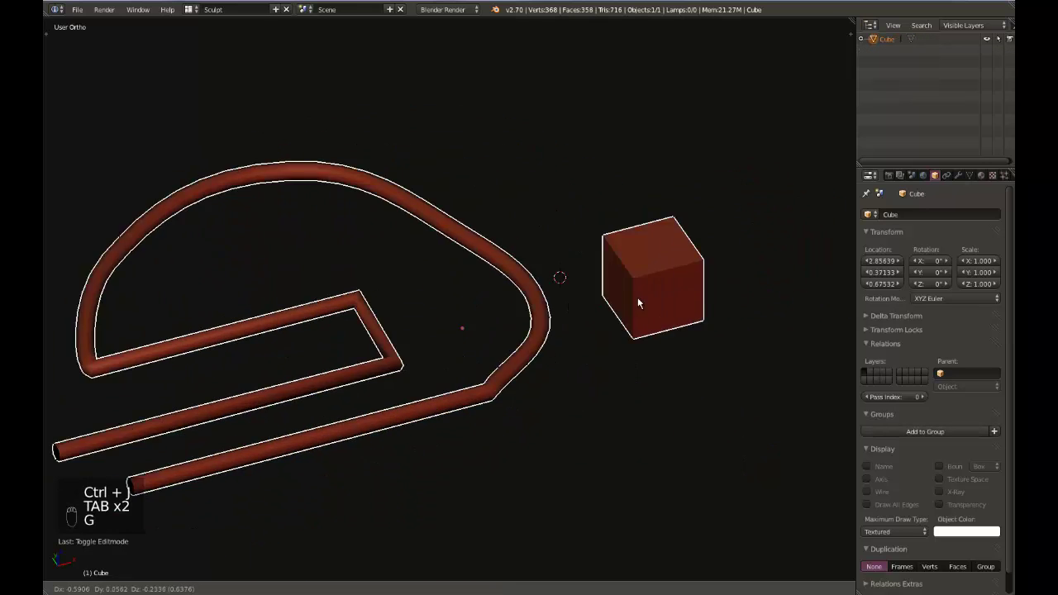
{"action": "left_click", "coordinate": [637, 302]}
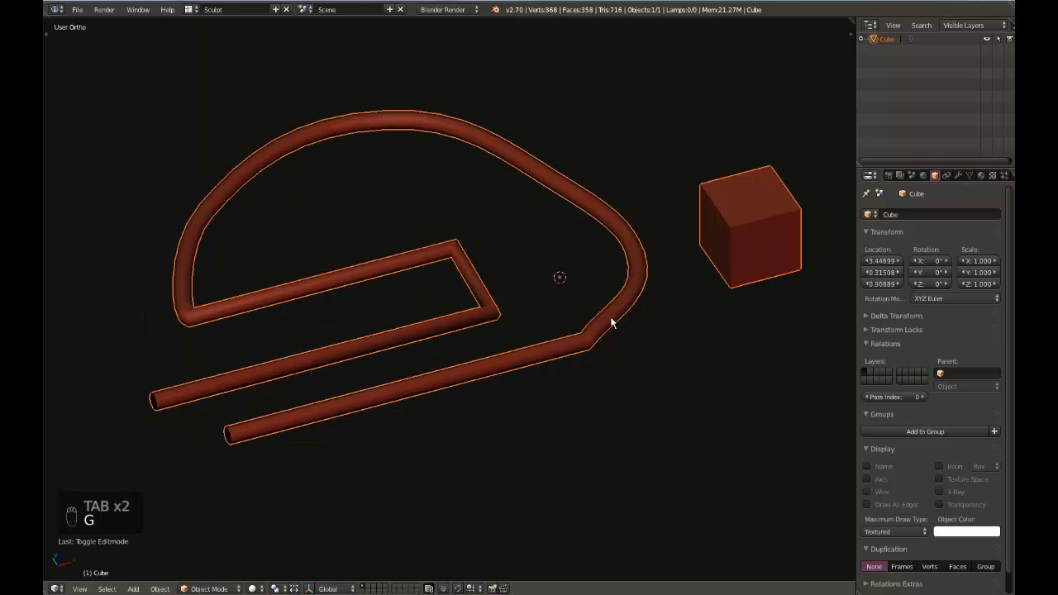
{"action": "mouse_move", "coordinate": [610, 317]}
{"action": "middle_mouse_down", "text": "ctrl"}
{"action": "mouse_move", "coordinate": [641, 306]}
{"action": "mouse_move", "coordinate": [619, 309]}
{"action": "mouse_move", "coordinate": [629, 320]}
{"action": "mouse_move", "coordinate": [620, 311]}
{"action": "mouse_move", "coordinate": [615, 329]}
{"action": "middle_mouse_up", "text": "ctrl"}
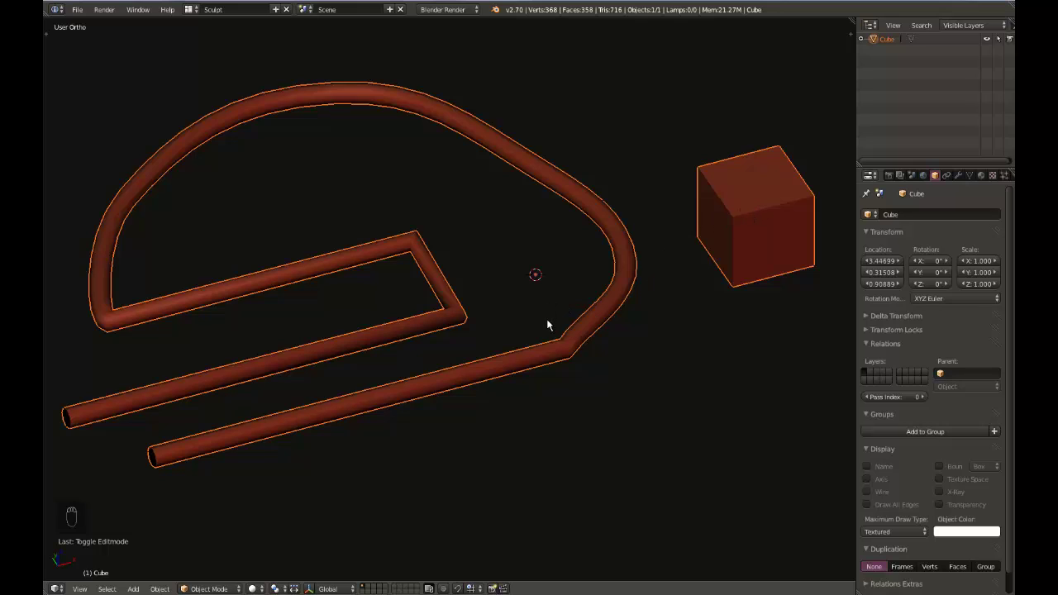
{"action": "middle_click_drag", "start_coordinate": [552, 320], "coordinate": [561, 306]}
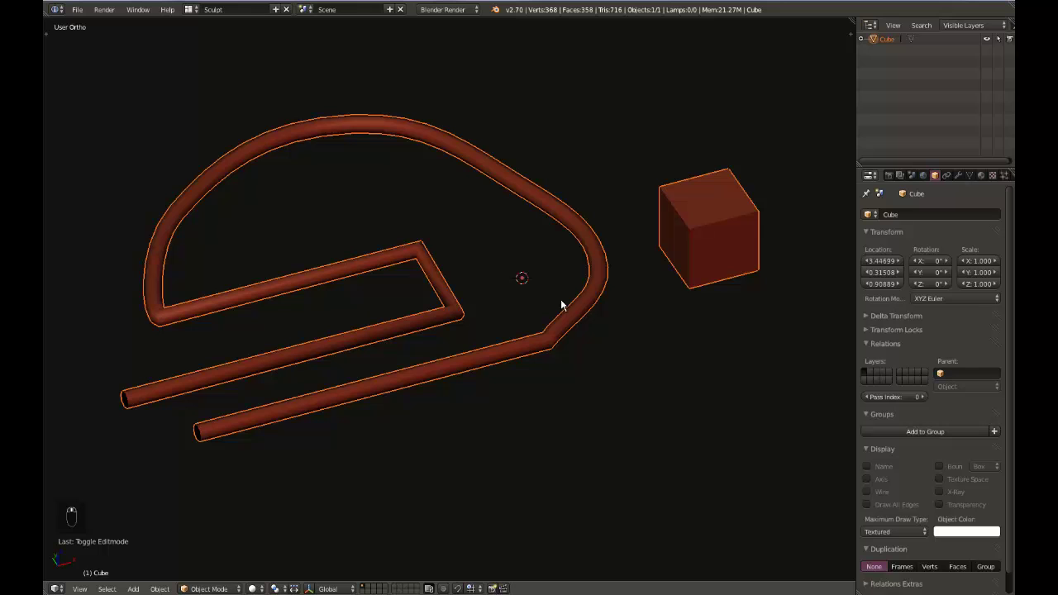